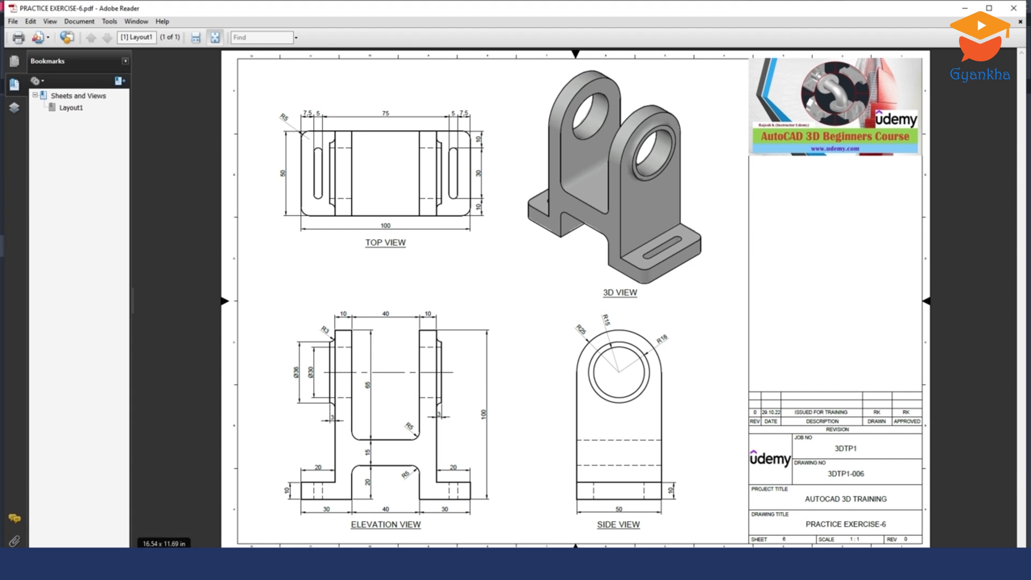
Step: Switch to AutoCAD and create a new drawing from the 3D Practice.dwt template
{"action": "left_click", "coordinate": [206, 562]}
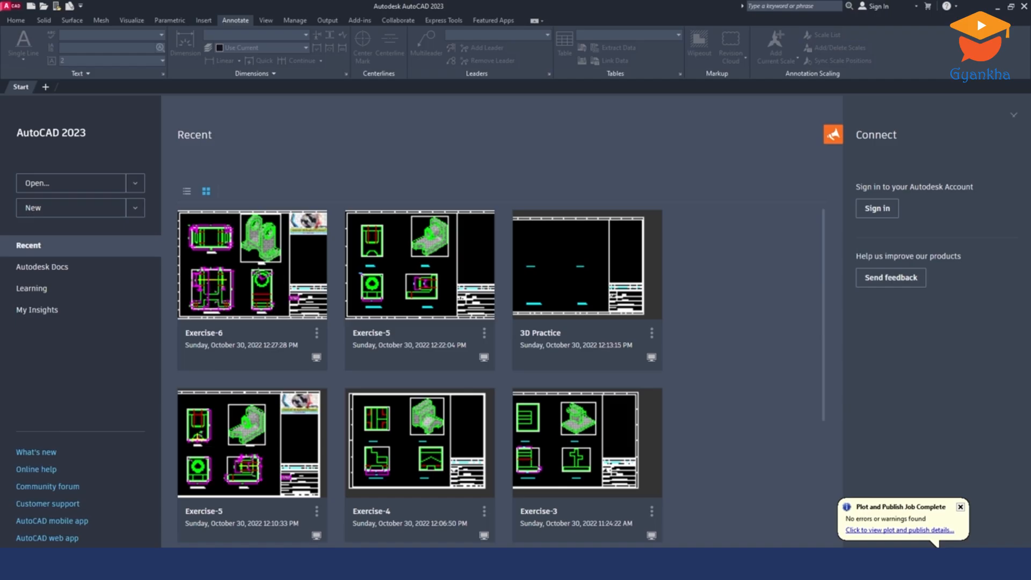
{"action": "left_click", "coordinate": [31, 6]}
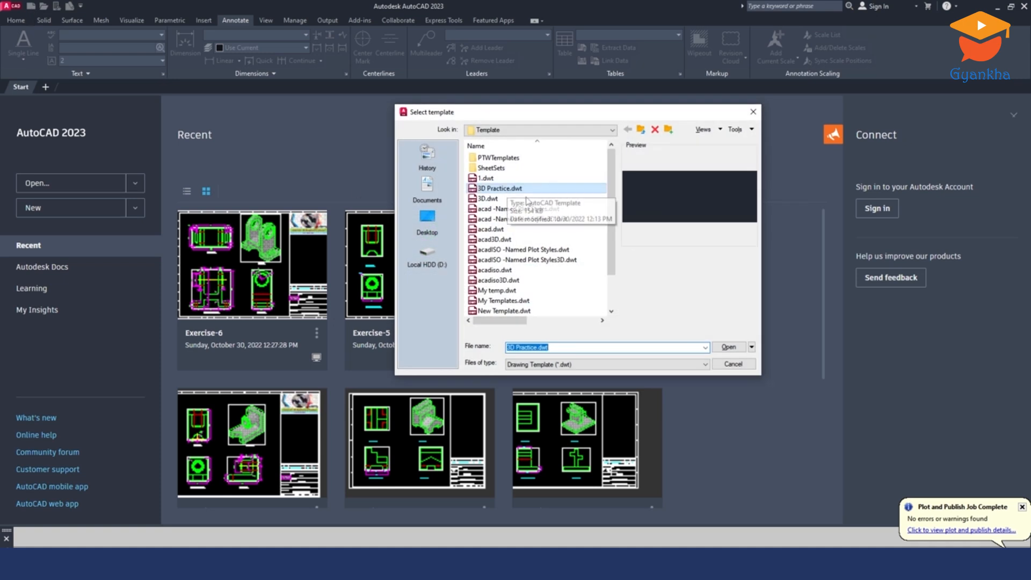
{"action": "left_click", "coordinate": [734, 348]}
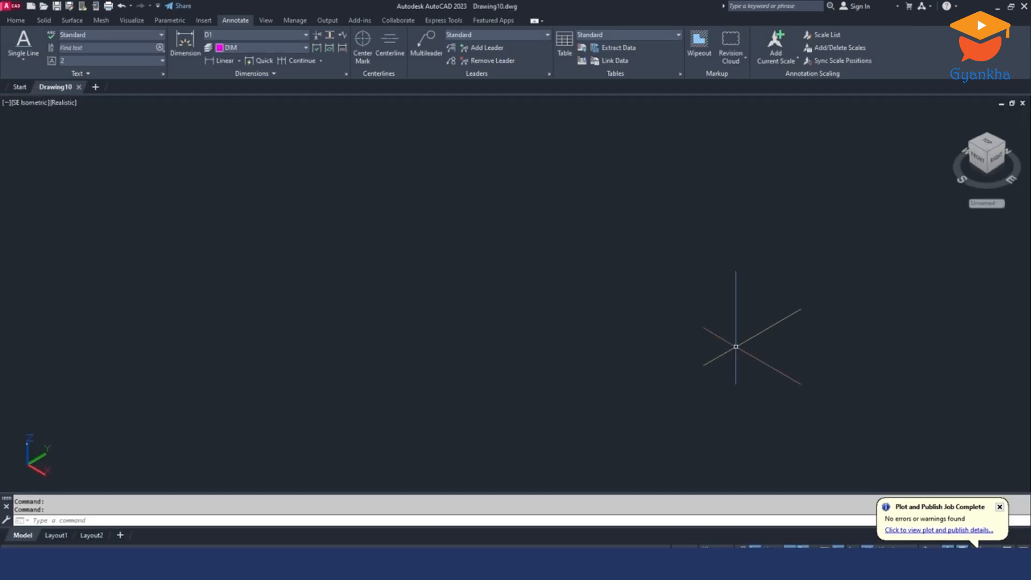
Step: Create a solid box with length 100, width 50 and height 100
{"action": "left_click", "coordinate": [16, 20]}
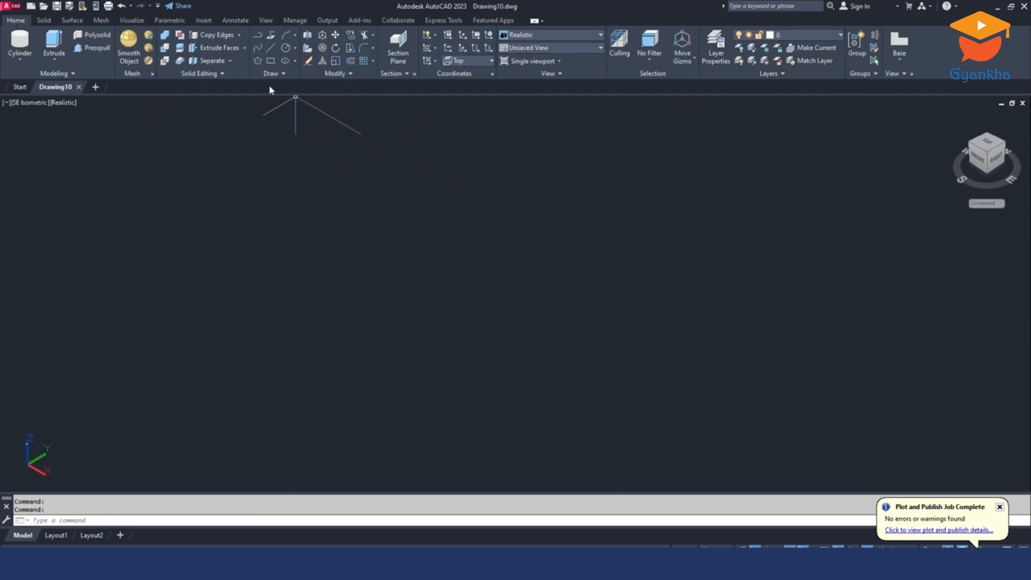
{"action": "left_click", "coordinate": [23, 59]}
{"action": "left_click", "coordinate": [22, 108]}
{"action": "left_click", "coordinate": [252, 291]}
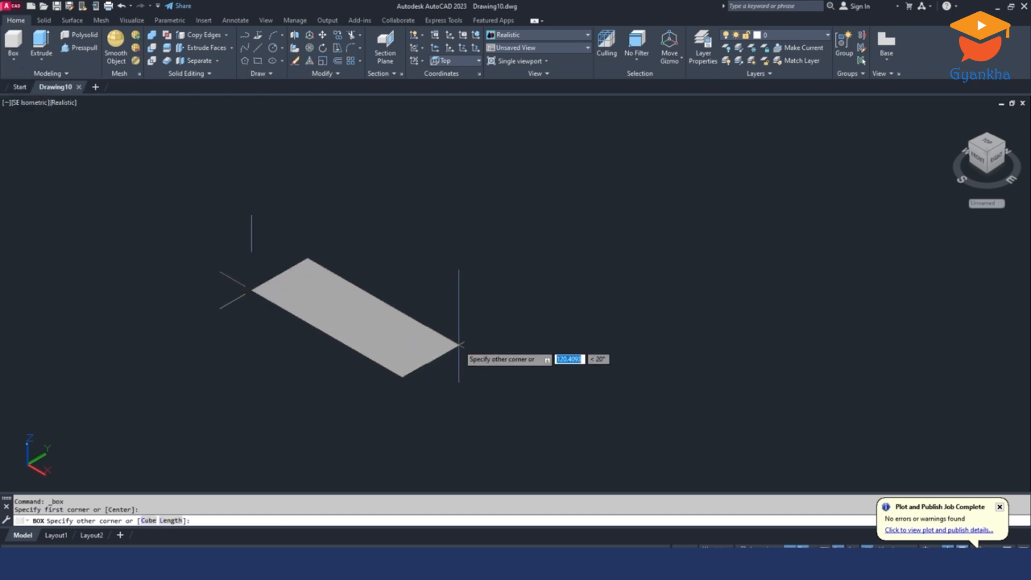
{"action": "left_click", "coordinate": [171, 521]}
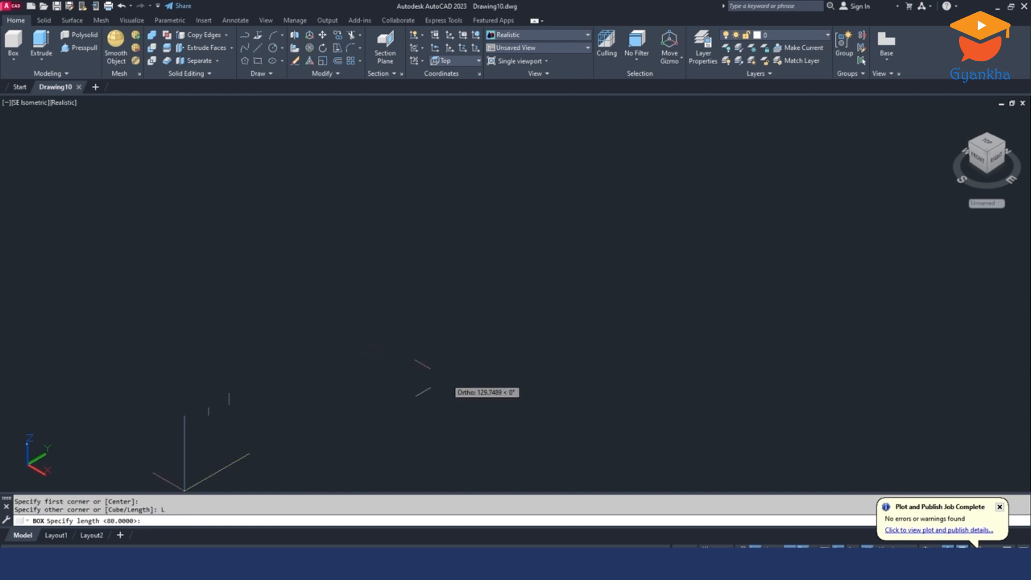
{"action": "key", "text": "F8"}
{"action": "key", "text": "F8"}
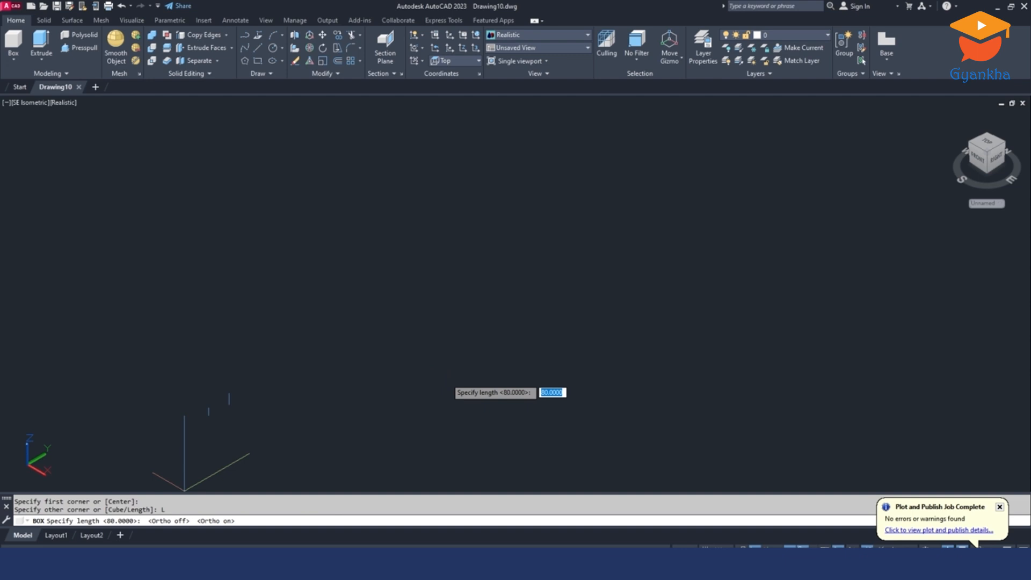
{"action": "type", "text": "100"}
{"action": "key", "text": "Return"}
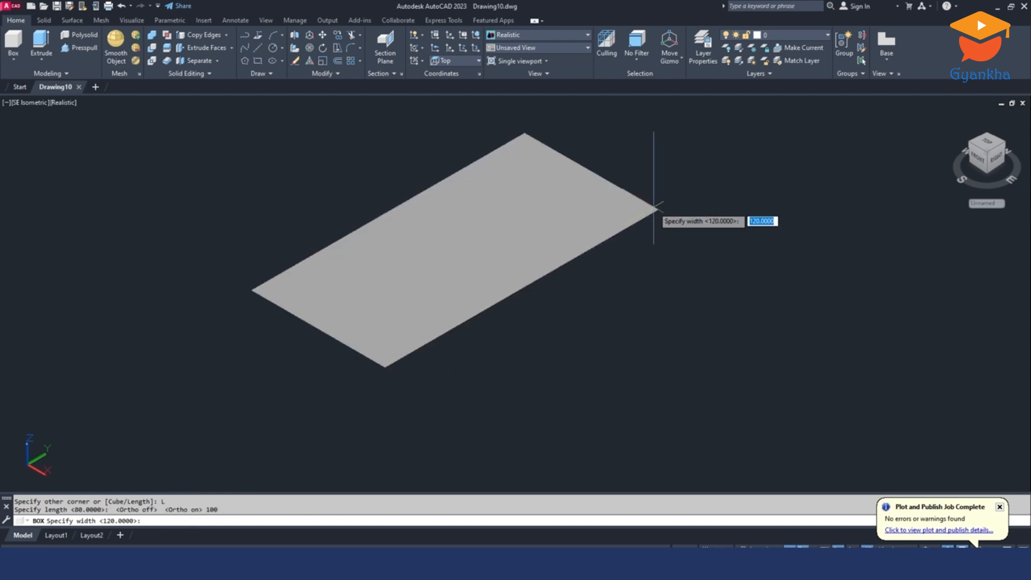
{"action": "type", "text": "50"}
{"action": "key", "text": "Return"}
{"action": "type", "text": "100"}
{"action": "key", "text": "Return"}
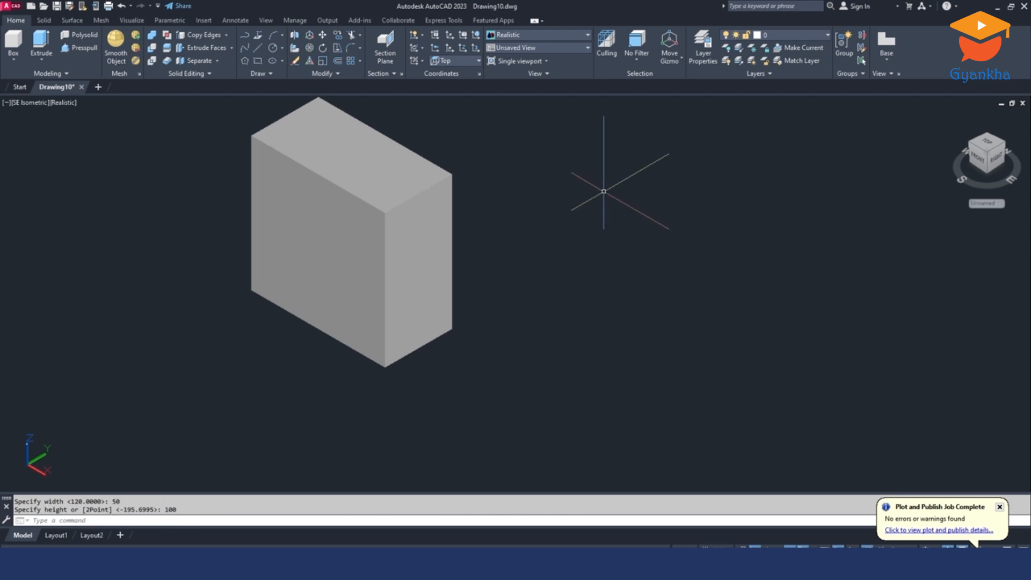
Step: Copy the front face's right vertical edge 20 units inward along the face
{"action": "scroll", "coordinate": [303, 186], "scroll_direction": "up", "scroll_amount": 3}
{"action": "middle_click_drag", "start_coordinate": [362, 194], "coordinate": [357, 231]}
{"action": "scroll", "coordinate": [356, 232], "scroll_direction": "down", "scroll_amount": 4}
{"action": "left_click", "coordinate": [280, 564]}
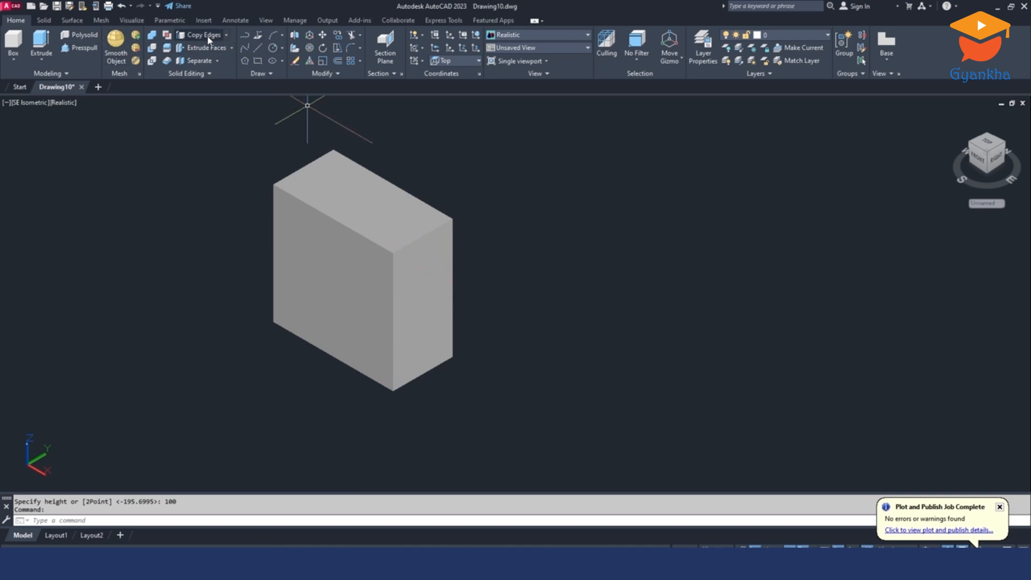
{"action": "left_click", "coordinate": [206, 35]}
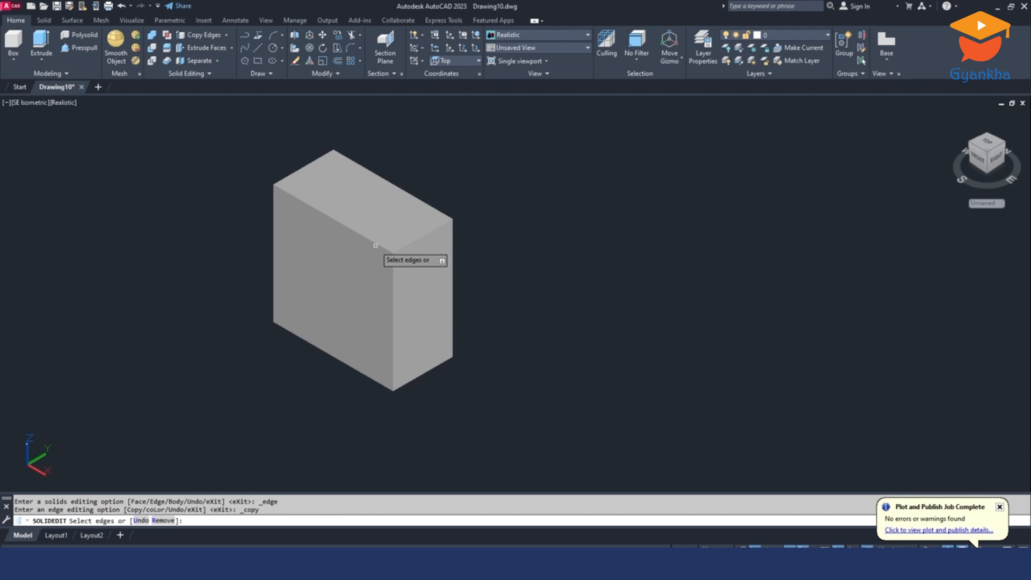
{"action": "left_click", "coordinate": [392, 343]}
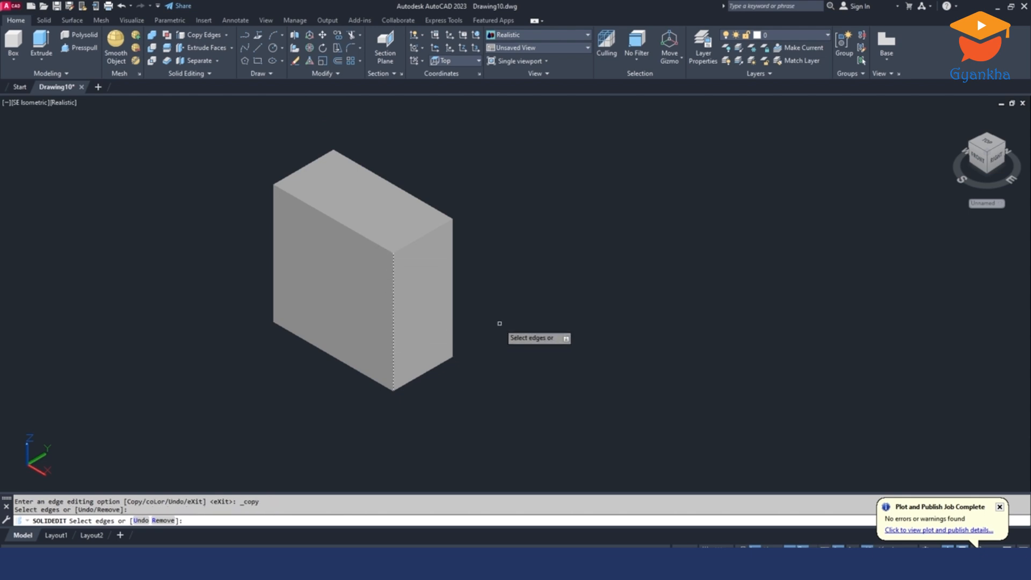
{"action": "key", "text": "Return"}
{"action": "left_click", "coordinate": [622, 378]}
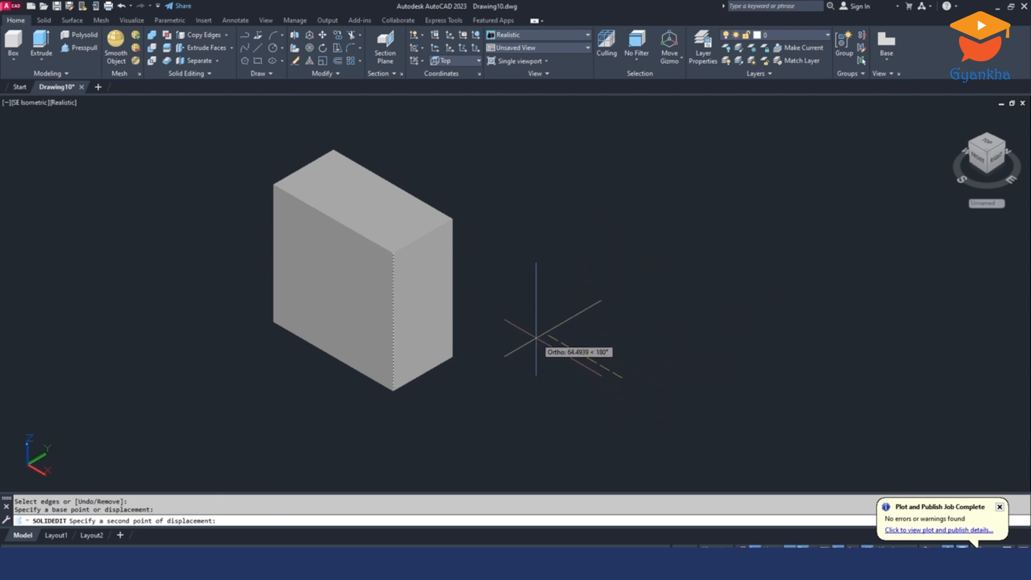
{"action": "type", "text": "20"}
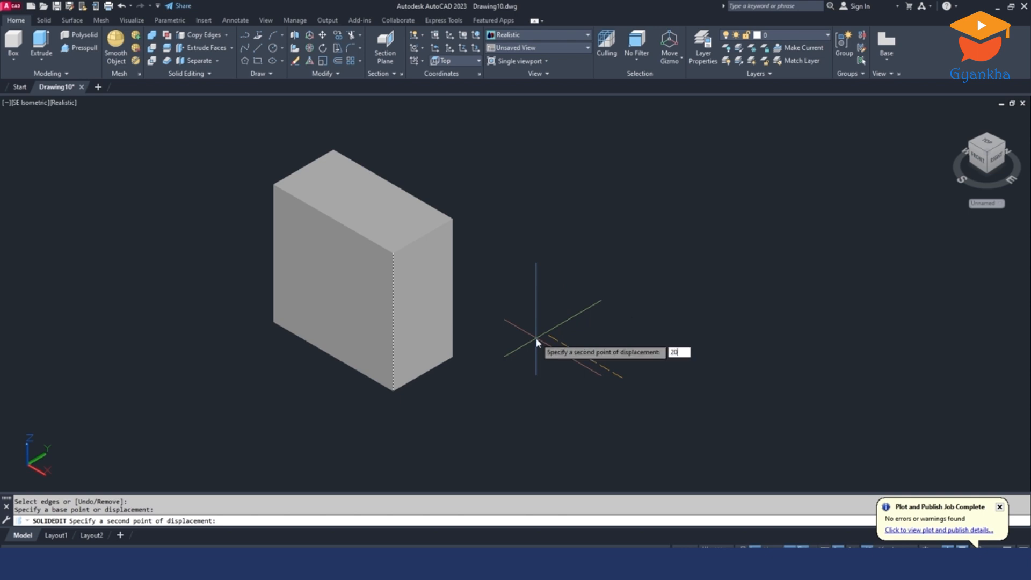
{"action": "key", "text": "Return"}
{"action": "key", "text": "Escape"}
{"action": "key", "text": "Escape"}
{"action": "key", "text": "Escape"}
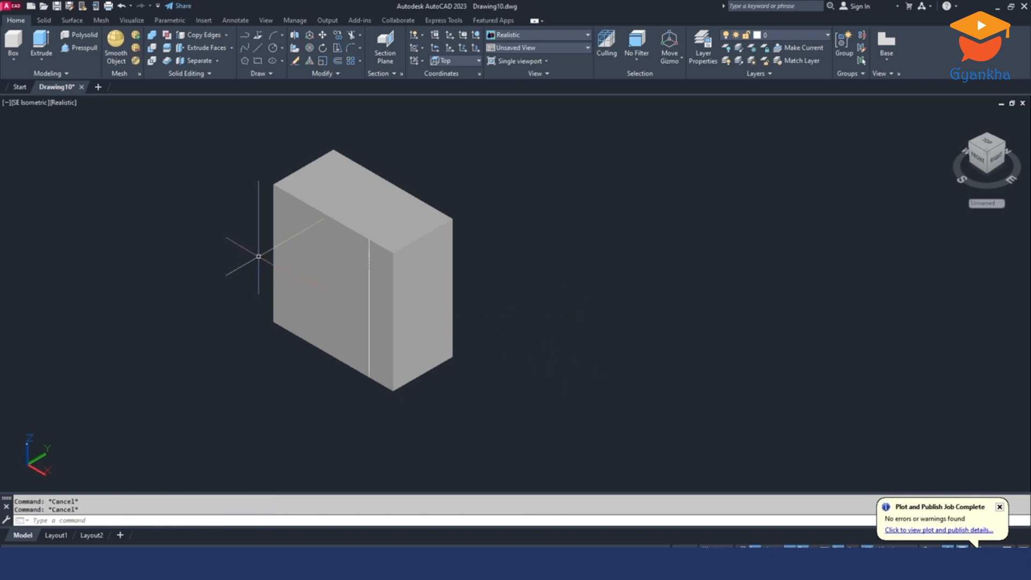
Step: Copy the front face's left vertical edge 20 units inward along the face
{"action": "left_click", "coordinate": [180, 35]}
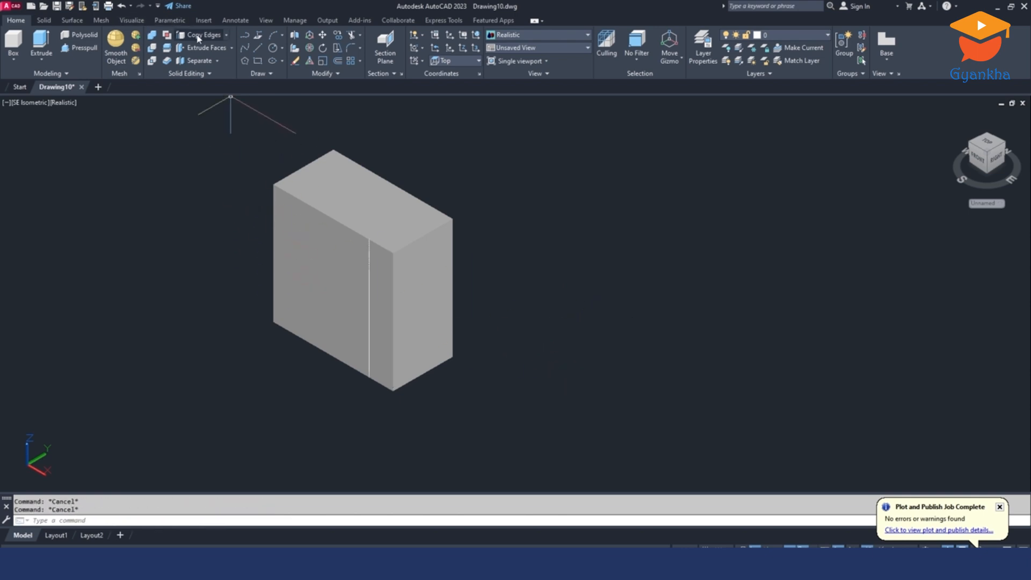
{"action": "left_click", "coordinate": [272, 280]}
{"action": "key", "text": "Return"}
{"action": "left_click", "coordinate": [274, 323]}
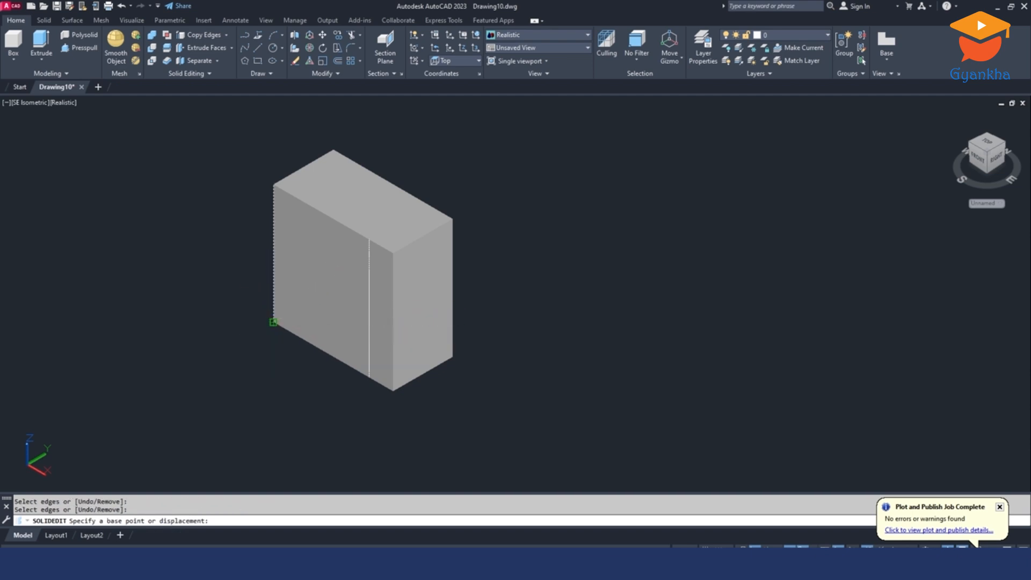
{"action": "type", "text": "20"}
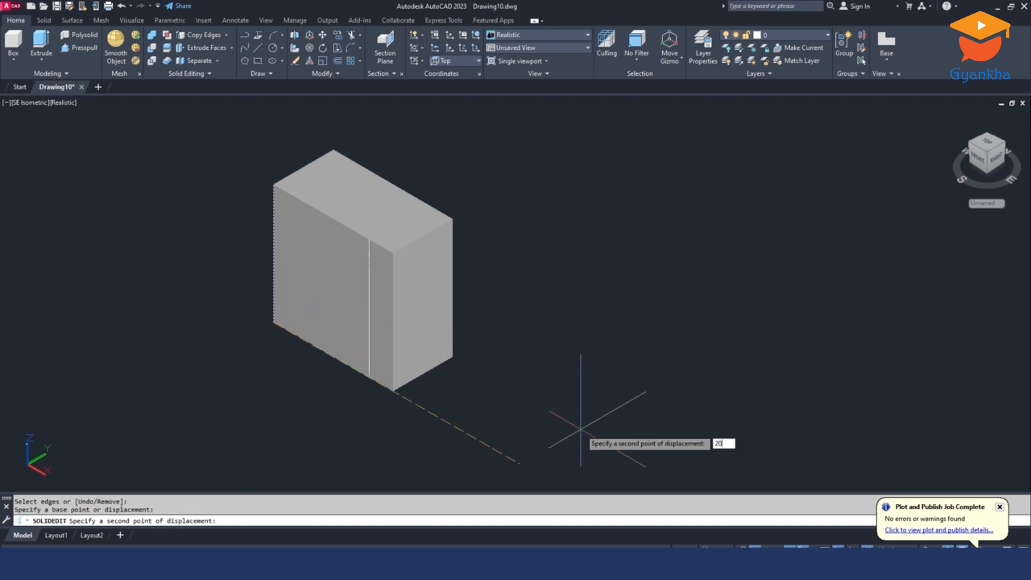
{"action": "key", "text": "Return"}
{"action": "key", "text": "Escape"}
{"action": "key", "text": "Escape"}
Step: Check the exercise drawing and copy the front face's upper edge 90 units downward
{"action": "left_click", "coordinate": [165, 563]}
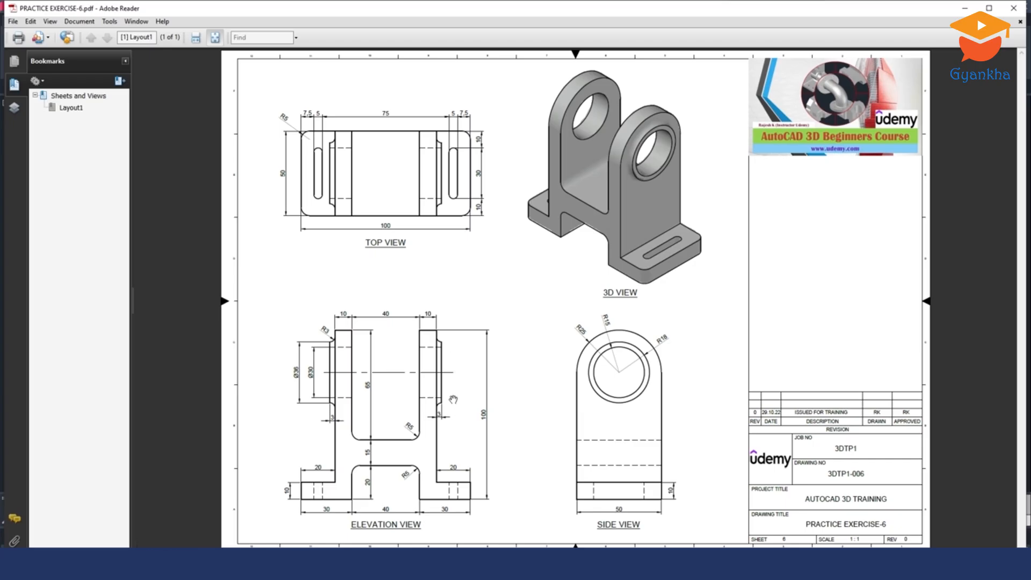
{"action": "left_click", "coordinate": [164, 563]}
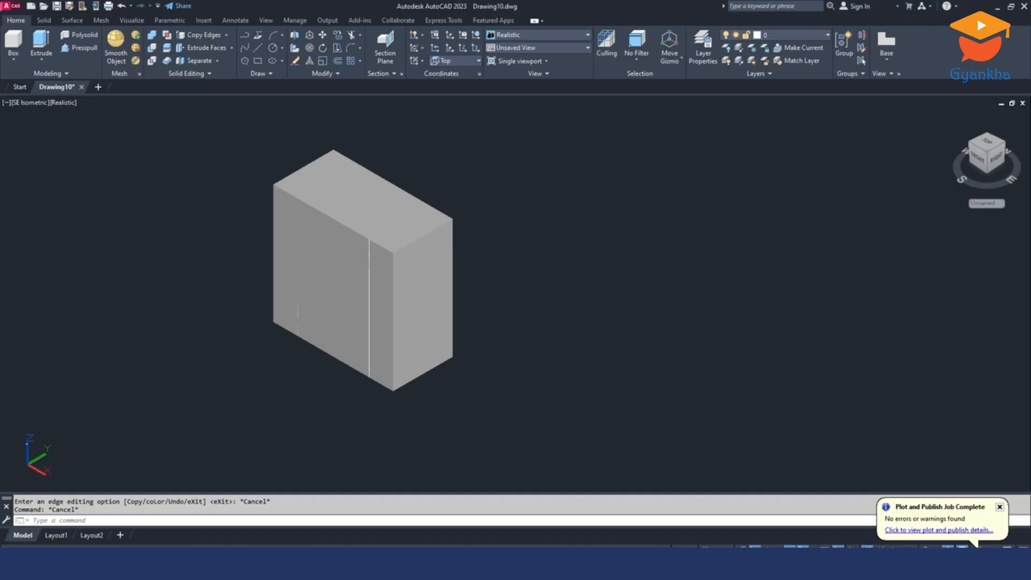
{"action": "left_click", "coordinate": [202, 34]}
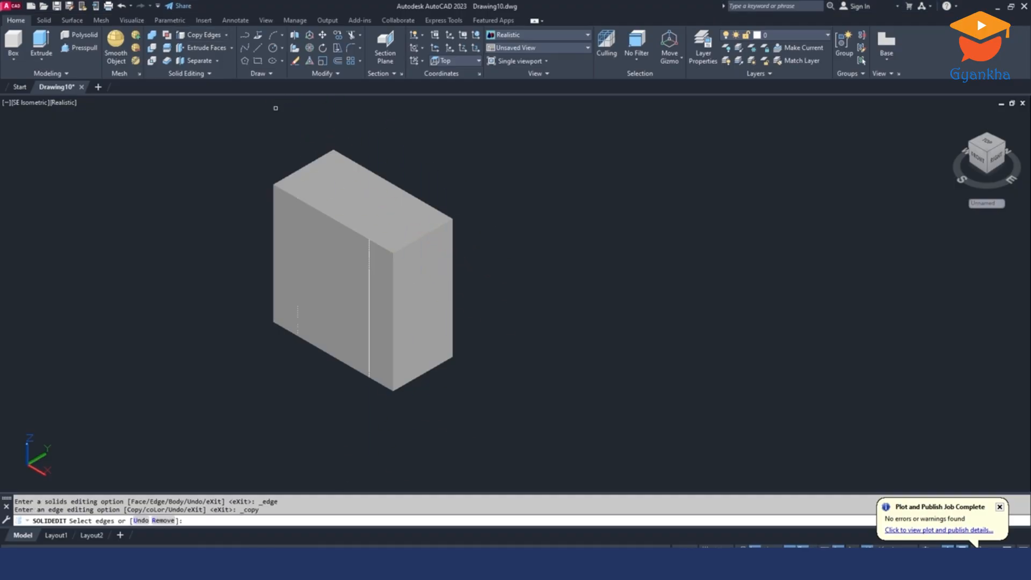
{"action": "left_click", "coordinate": [339, 221]}
{"action": "key", "text": "Return"}
{"action": "left_click", "coordinate": [393, 252]}
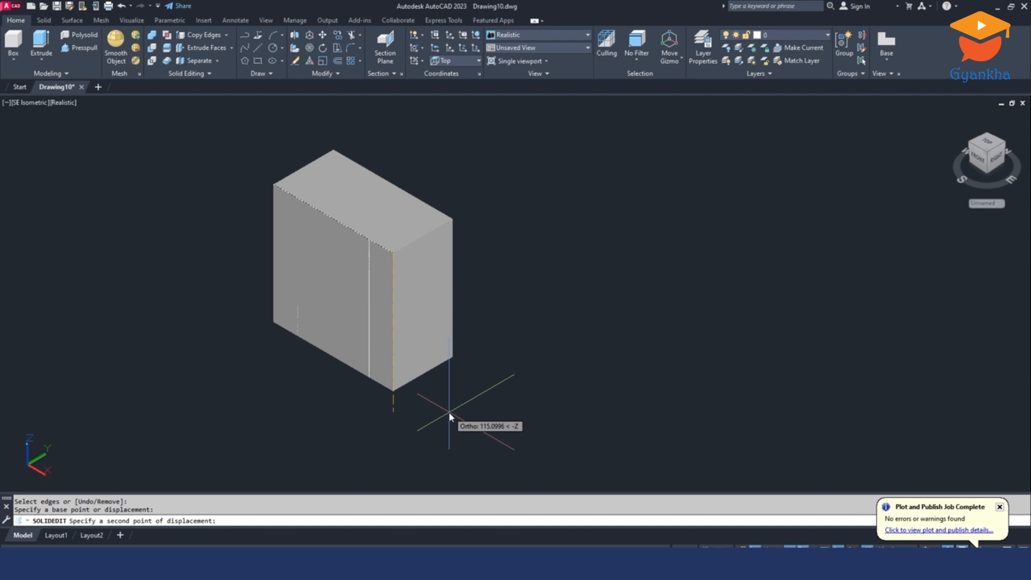
{"action": "type", "text": "90"}
{"action": "key", "text": "Return"}
{"action": "key", "text": "Escape"}
{"action": "key", "text": "Escape"}
Step: Presspull the two outer areas above the copied horizontal line through the box, leaving a stepped base flange on each side
{"action": "left_click", "coordinate": [81, 48]}
{"action": "scroll", "coordinate": [427, 357], "scroll_direction": "up", "scroll_amount": 2}
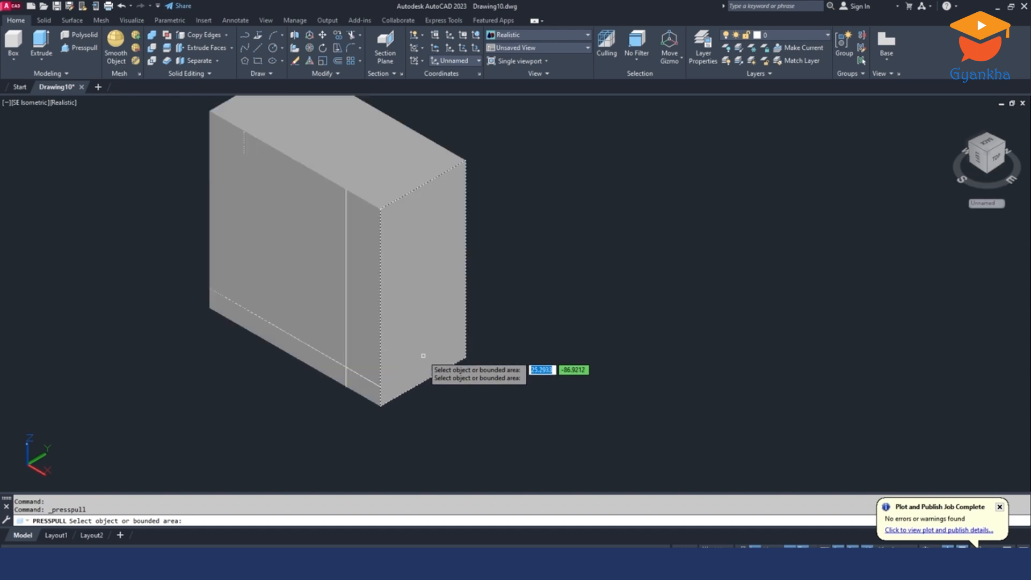
{"action": "left_click", "coordinate": [358, 347]}
{"action": "left_click", "coordinate": [703, 257]}
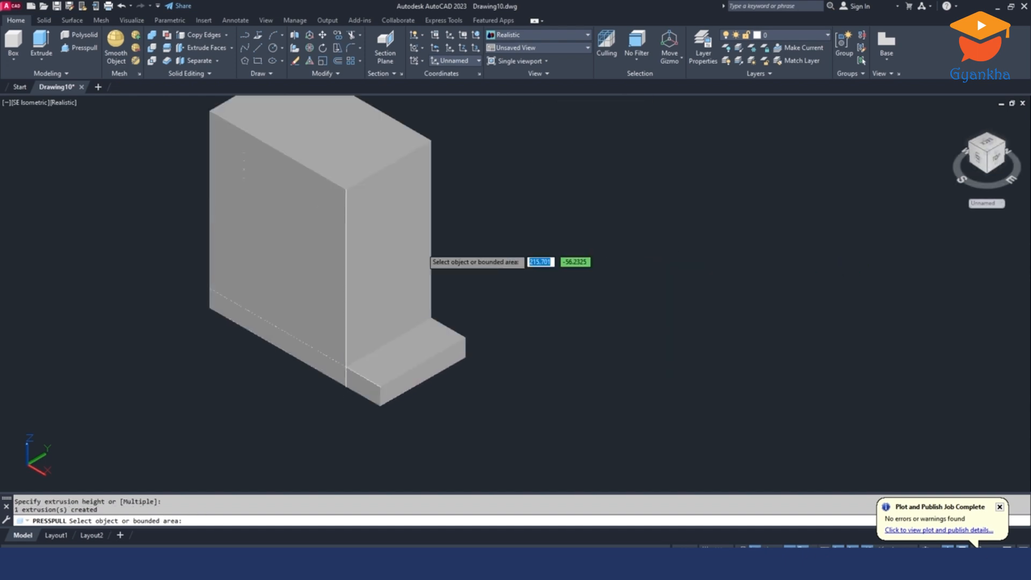
{"action": "middle_click_drag", "start_coordinate": [344, 230], "coordinate": [361, 295]}
{"action": "left_click", "coordinate": [237, 263]}
{"action": "scroll", "coordinate": [244, 261], "scroll_direction": "down", "scroll_amount": 4}
{"action": "left_click", "coordinate": [437, 212]}
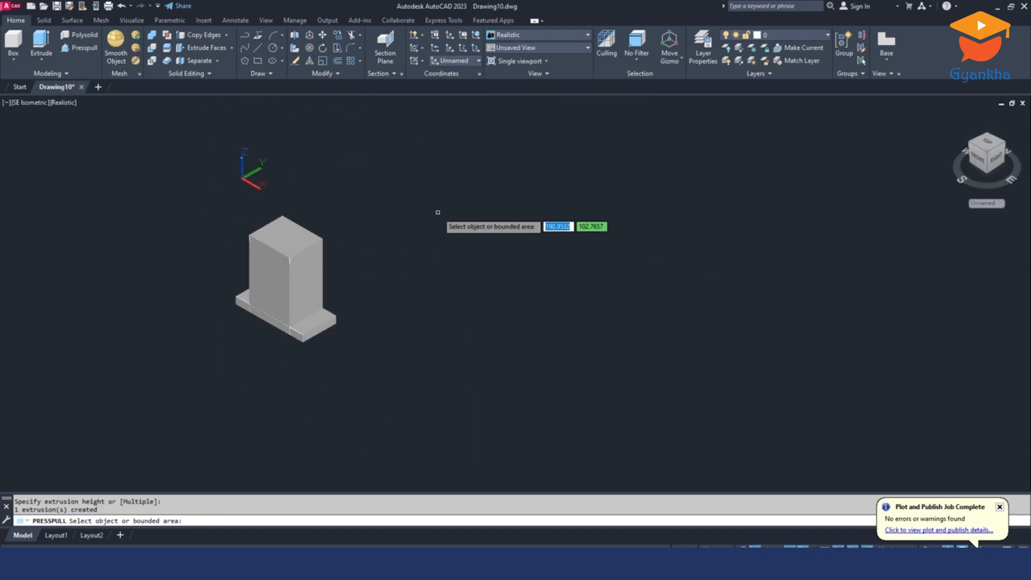
{"action": "key", "text": "Escape"}
{"action": "key", "text": "Escape"}
Step: Delete the three copied edge lines from the front of the solid
{"action": "left_click", "coordinate": [159, 212]}
{"action": "left_click", "coordinate": [311, 360]}
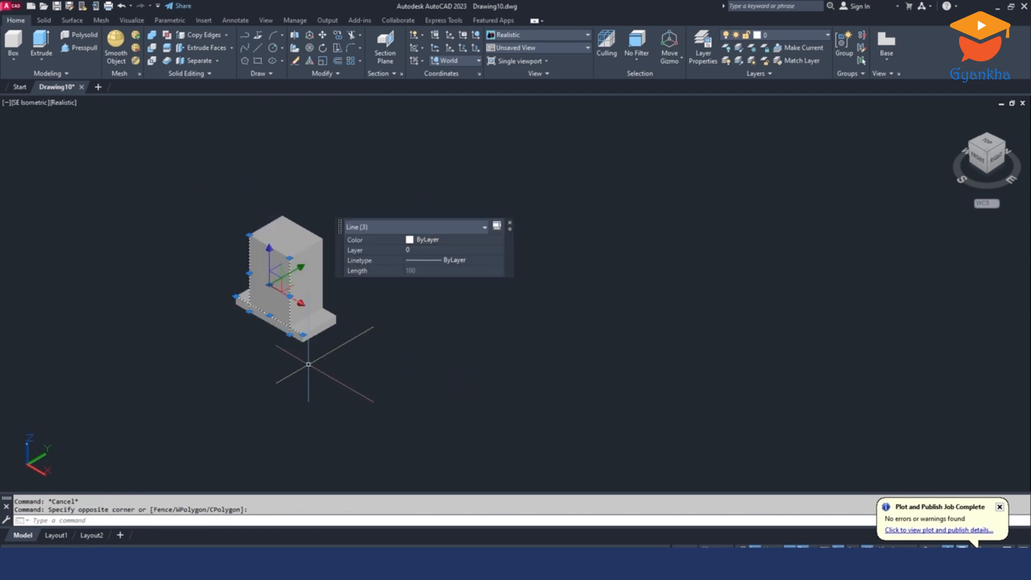
{"action": "key", "text": "Delete"}
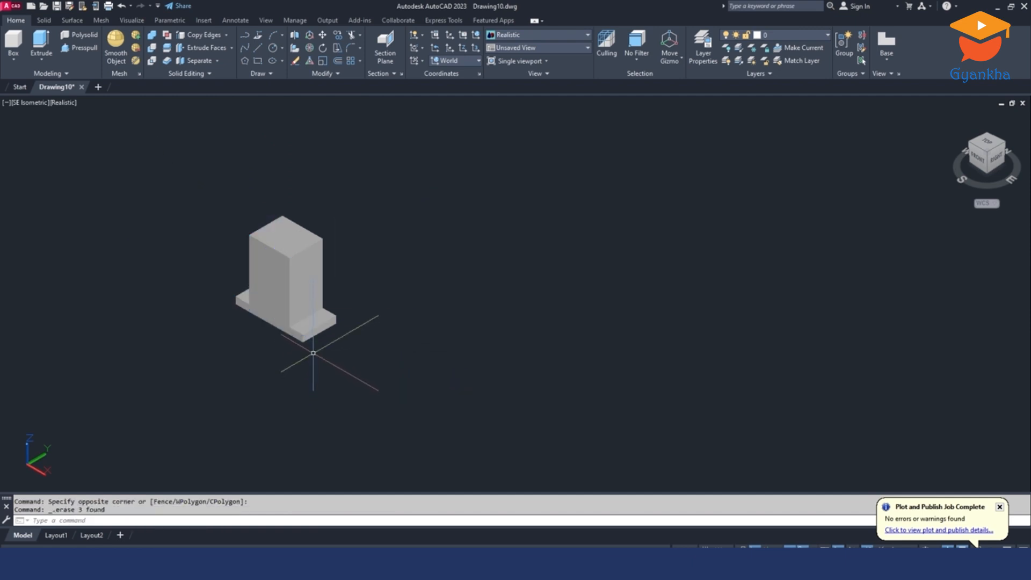
Step: Check the elevation view in the exercise PDF and set the UCS to Front
{"action": "left_click", "coordinate": [354, 563]}
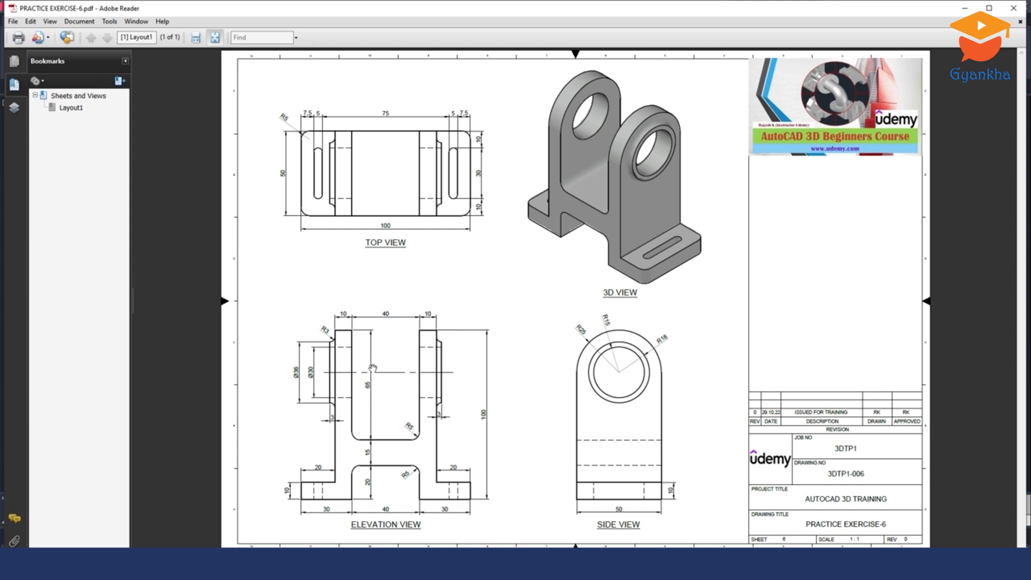
{"action": "left_click", "coordinate": [283, 563]}
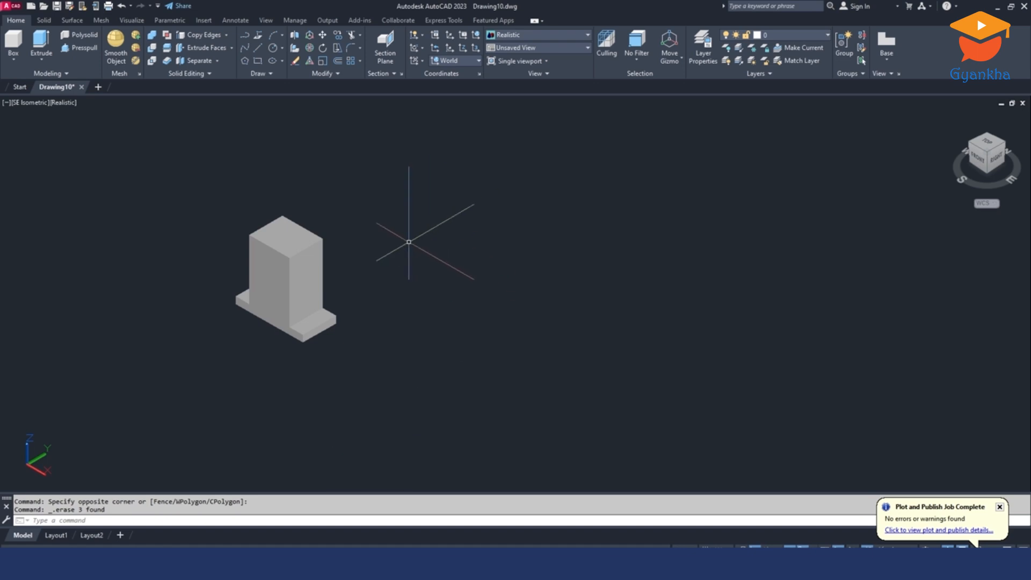
{"action": "left_click", "coordinate": [459, 61]}
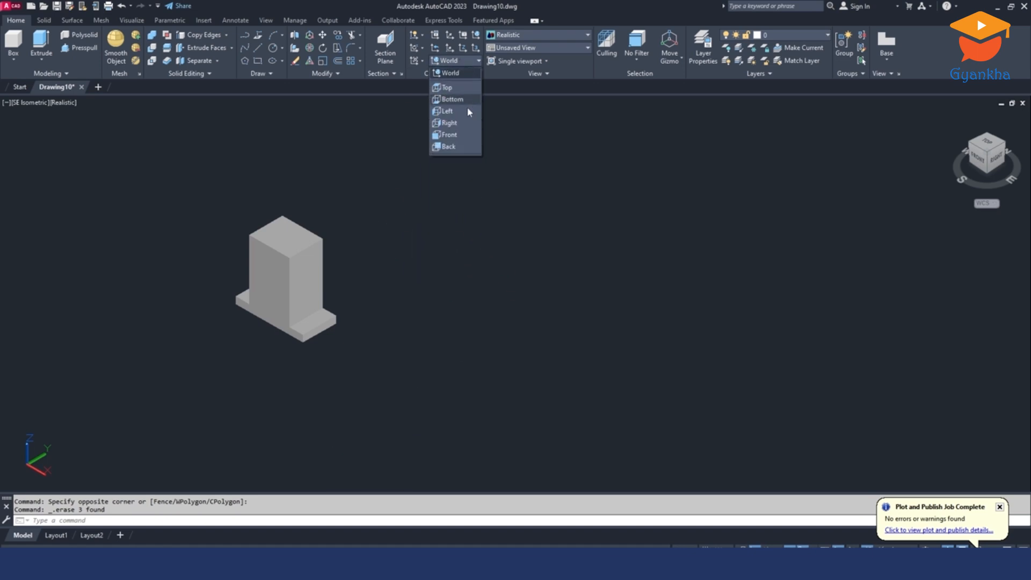
{"action": "left_click", "coordinate": [445, 135]}
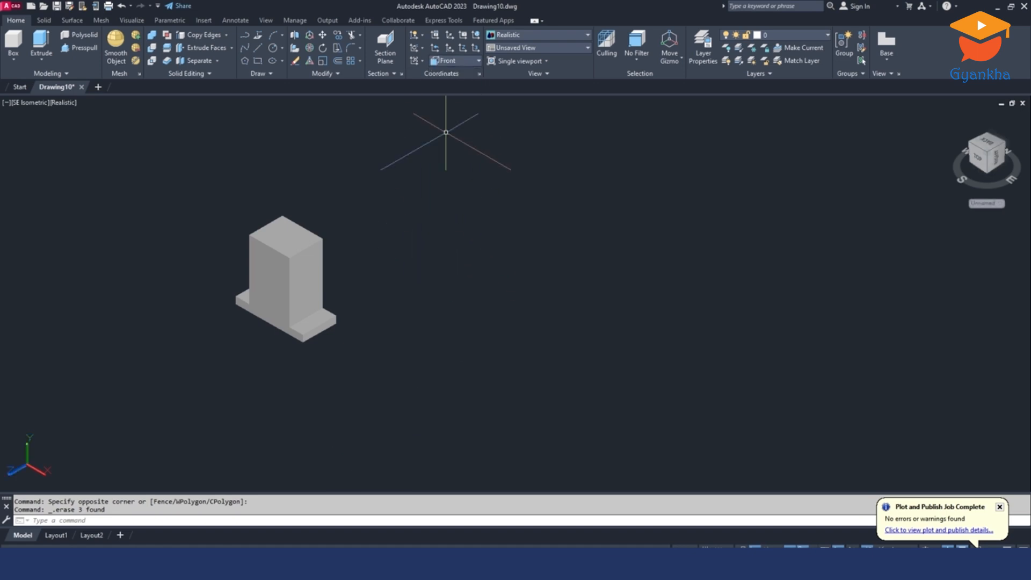
Step: Draw a rectangle 40 long and 65 wide beside the solid, checking its dimensions in the exercise PDF
{"action": "left_click", "coordinate": [258, 61]}
{"action": "left_click", "coordinate": [448, 312]}
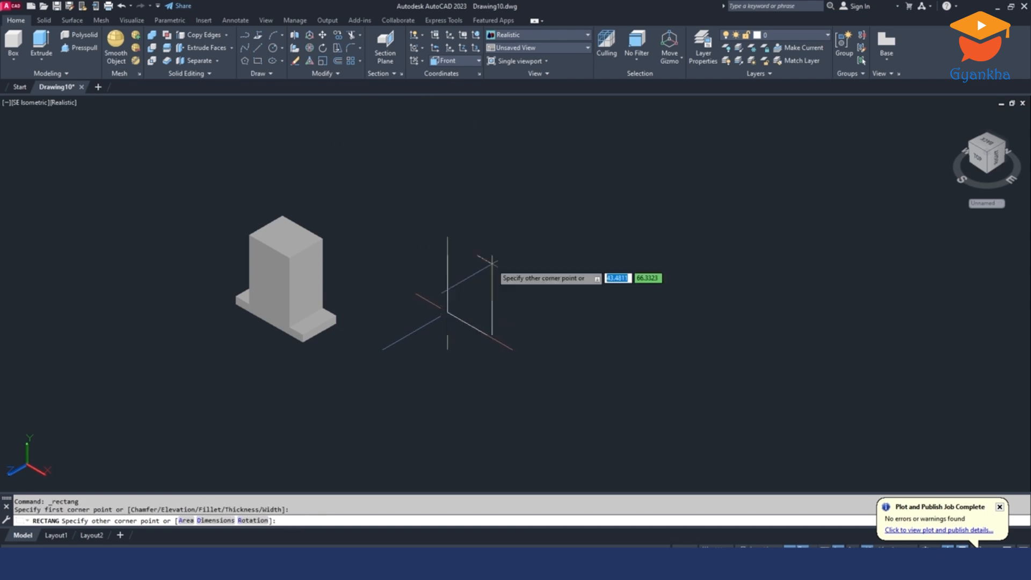
{"action": "left_click", "coordinate": [211, 520]}
{"action": "key", "text": "alt+Tab"}
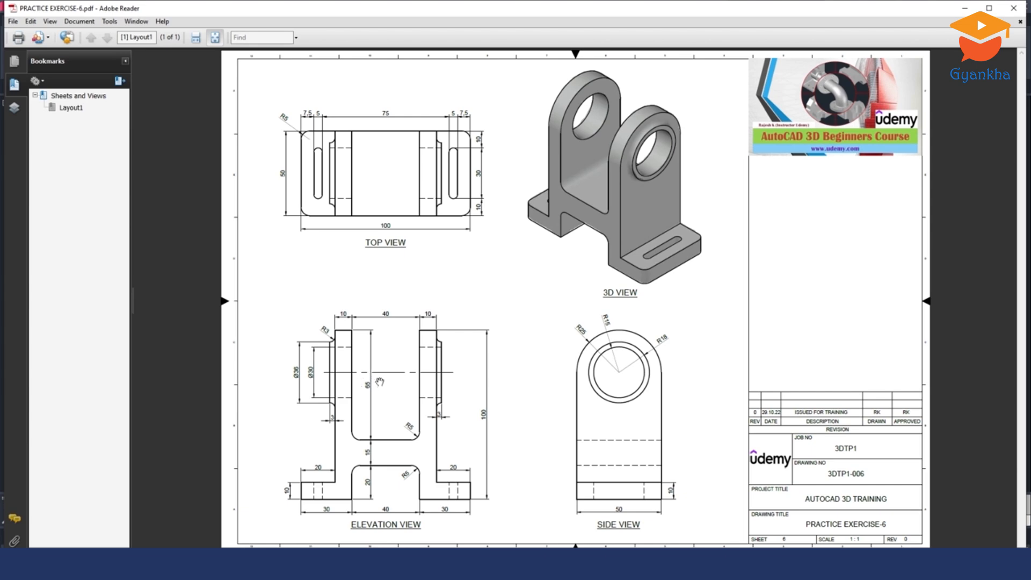
{"action": "key", "text": "alt+Tab"}
{"action": "type", "text": "40"}
{"action": "key", "text": "Return"}
{"action": "type", "text": "65"}
{"action": "key", "text": "Return"}
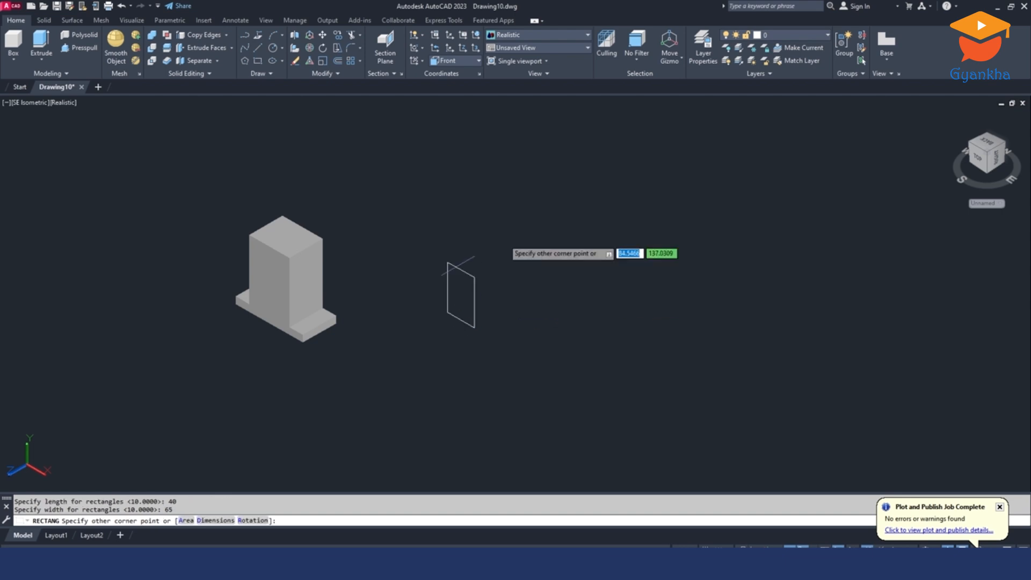
{"action": "left_click", "coordinate": [497, 251]}
Step: Place the 40 by 65 rectangle and move it by its top-edge midpoint to the midpoint of the solid's front top edge
{"action": "left_click", "coordinate": [497, 251]}
{"action": "left_click", "coordinate": [474, 271]}
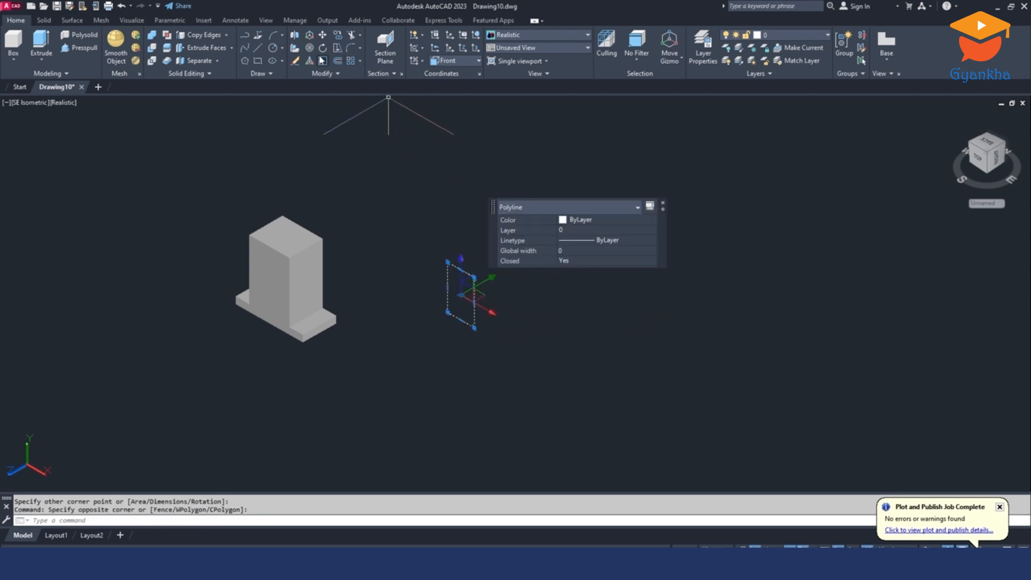
{"action": "left_click", "coordinate": [322, 35]}
{"action": "scroll", "coordinate": [411, 233], "scroll_direction": "up", "scroll_amount": 2}
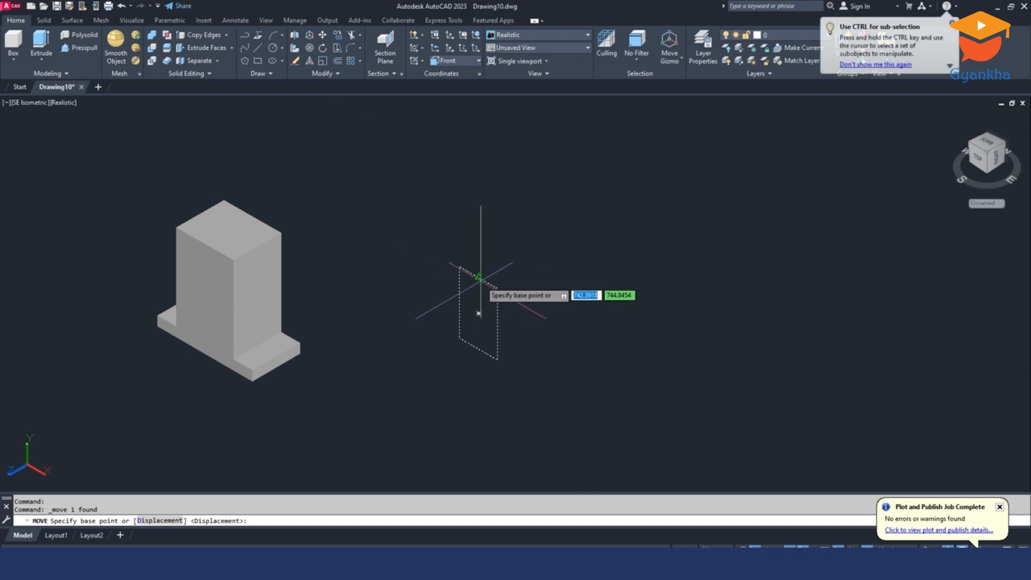
{"action": "left_click", "coordinate": [479, 278]}
{"action": "scroll", "coordinate": [199, 250], "scroll_direction": "up", "scroll_amount": 2}
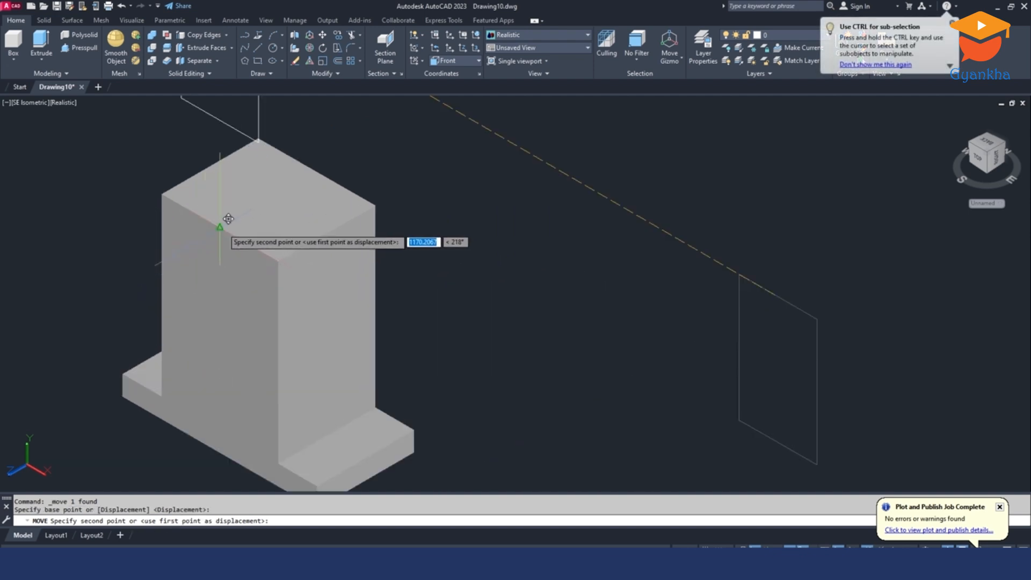
{"action": "left_click", "coordinate": [221, 228]}
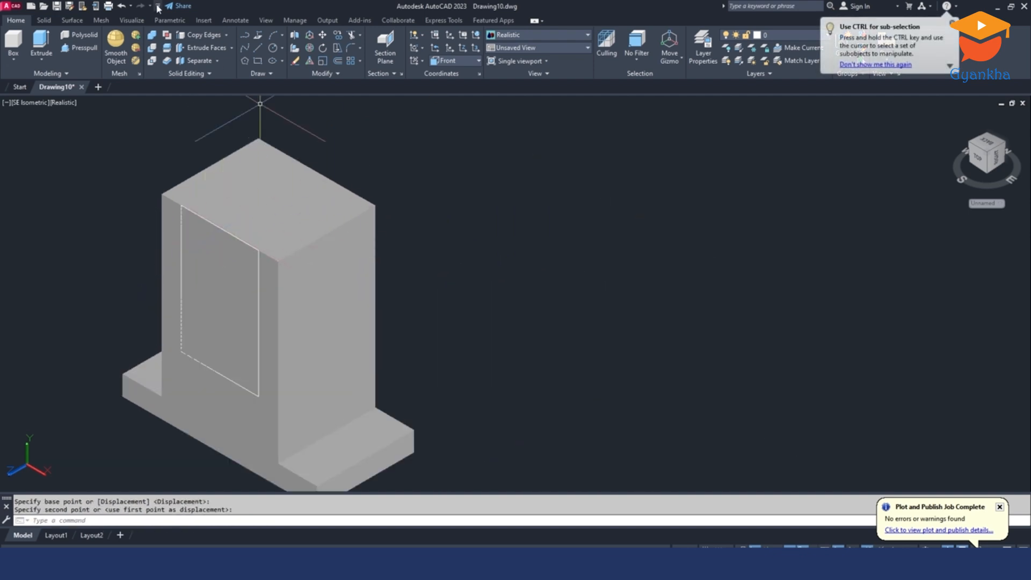
Step: Presspull the rectangular area on the front face back through the solid to cut the upper opening between two uprights
{"action": "left_click", "coordinate": [80, 47]}
{"action": "left_click", "coordinate": [222, 271]}
{"action": "left_click", "coordinate": [544, 175]}
{"action": "scroll", "coordinate": [497, 194], "scroll_direction": "down", "scroll_amount": 2}
{"action": "key", "text": "Escape"}
{"action": "key", "text": "Escape"}
Step: Delete the leftover 40 by 65 rectangle from the front of the upper opening
{"action": "left_click", "coordinate": [237, 154]}
{"action": "left_click", "coordinate": [472, 345]}
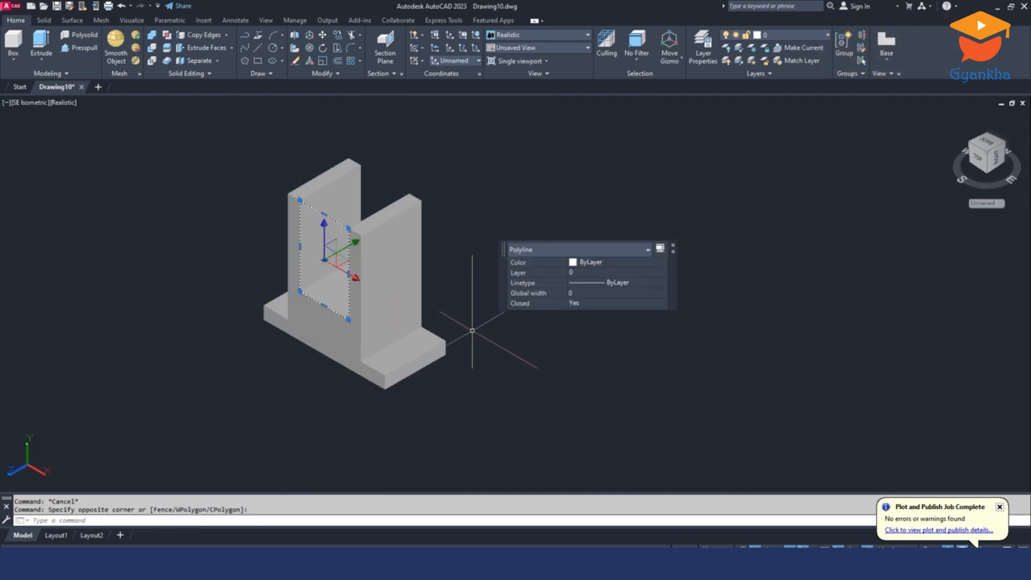
{"action": "key", "text": "Delete"}
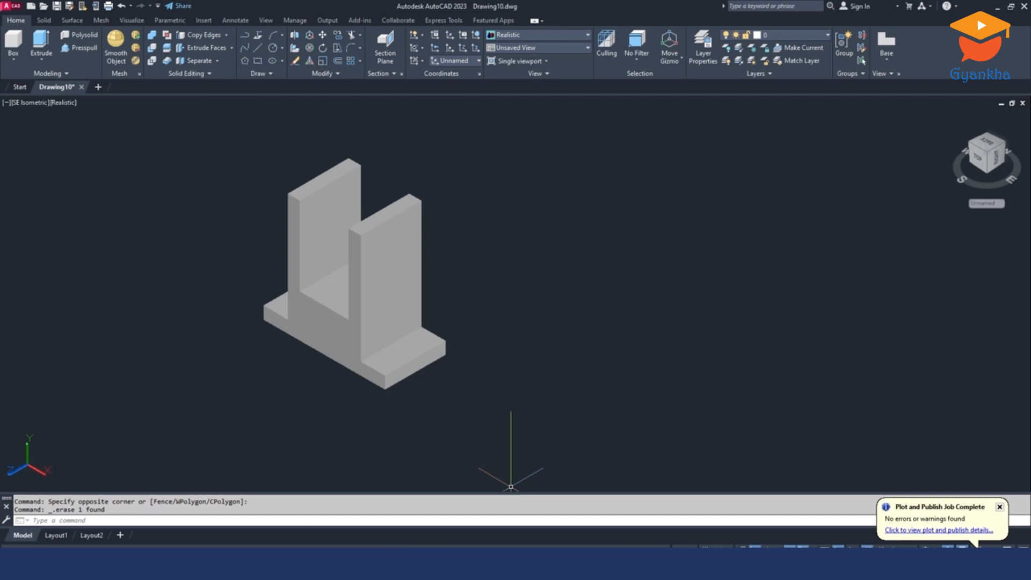
Step: Draw a rectangle 40 long and 20 wide beside the solid, checking its dimensions in the elevation view of the exercise PDF
{"action": "key", "text": "alt+Tab"}
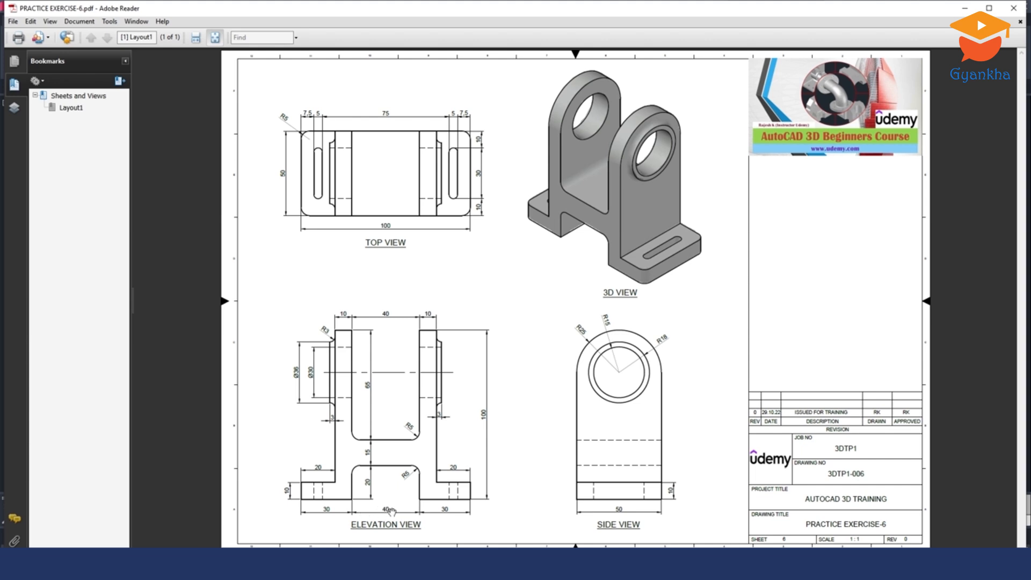
{"action": "scroll", "coordinate": [367, 503], "scroll_direction": "up", "scroll_amount": 1, "text": "ctrl"}
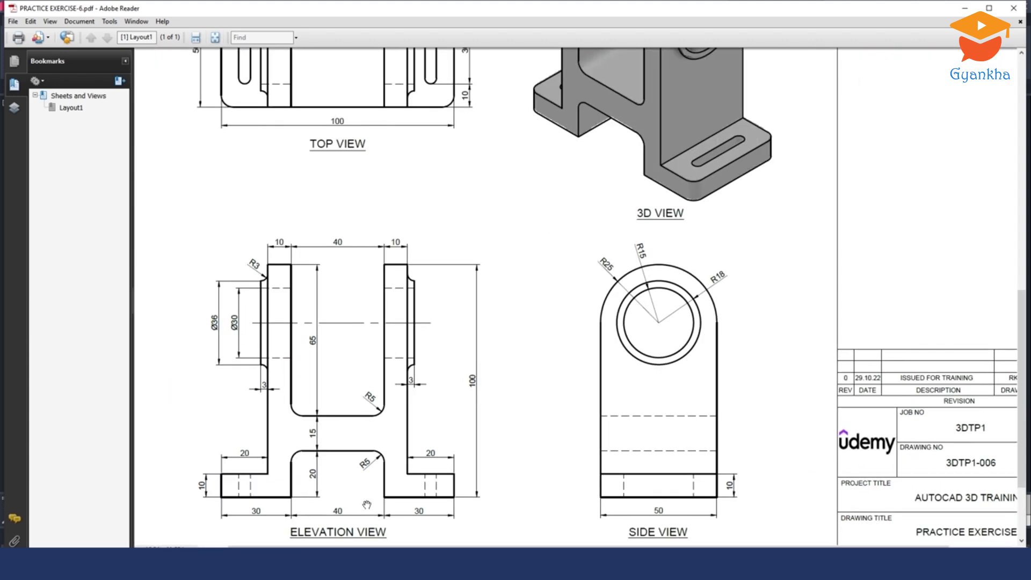
{"action": "key", "text": "alt+Tab"}
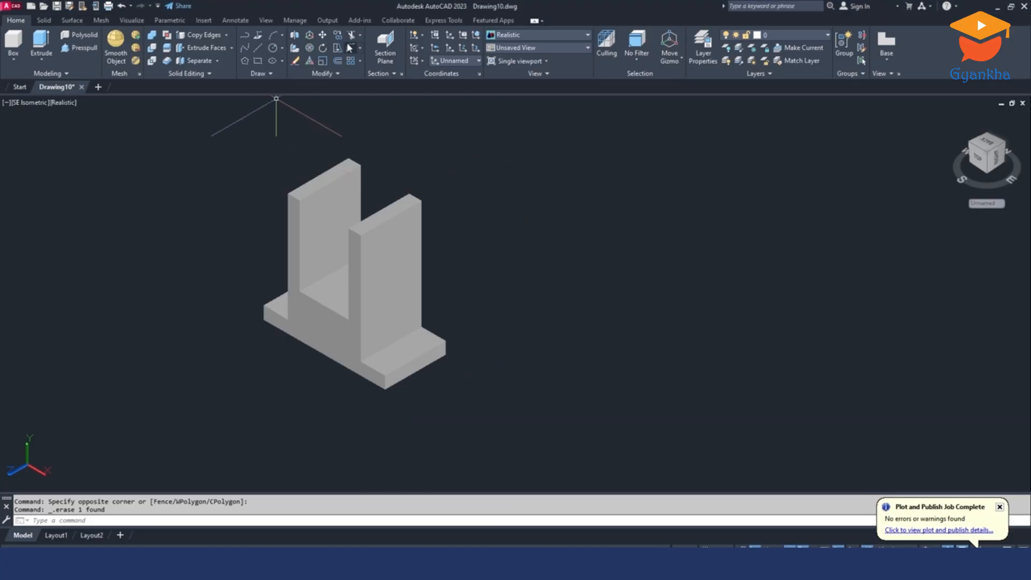
{"action": "left_click", "coordinate": [258, 61]}
{"action": "left_click", "coordinate": [500, 332]}
{"action": "type", "text": "d"}
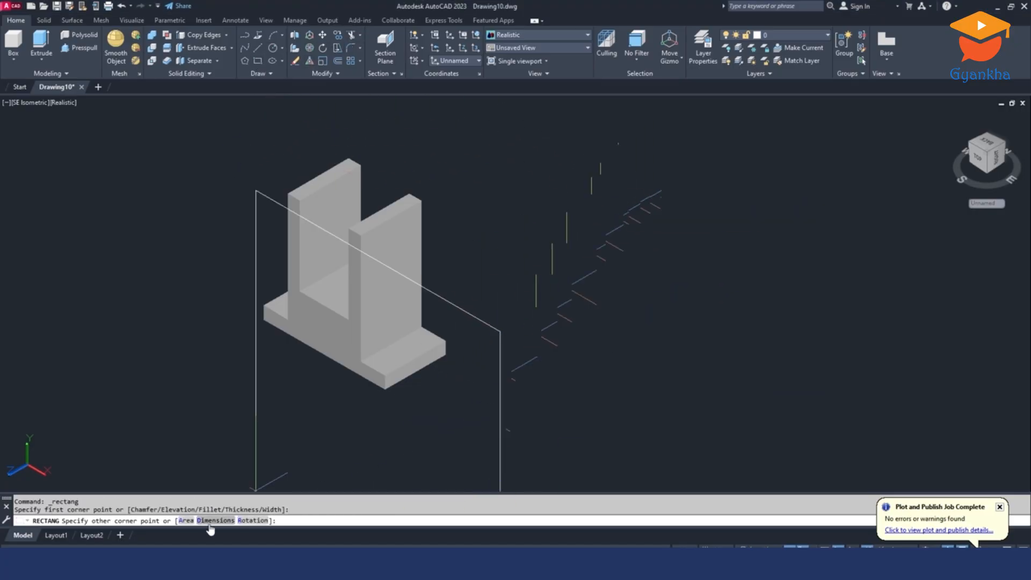
{"action": "key", "text": "Return"}
{"action": "key", "text": "alt+Tab"}
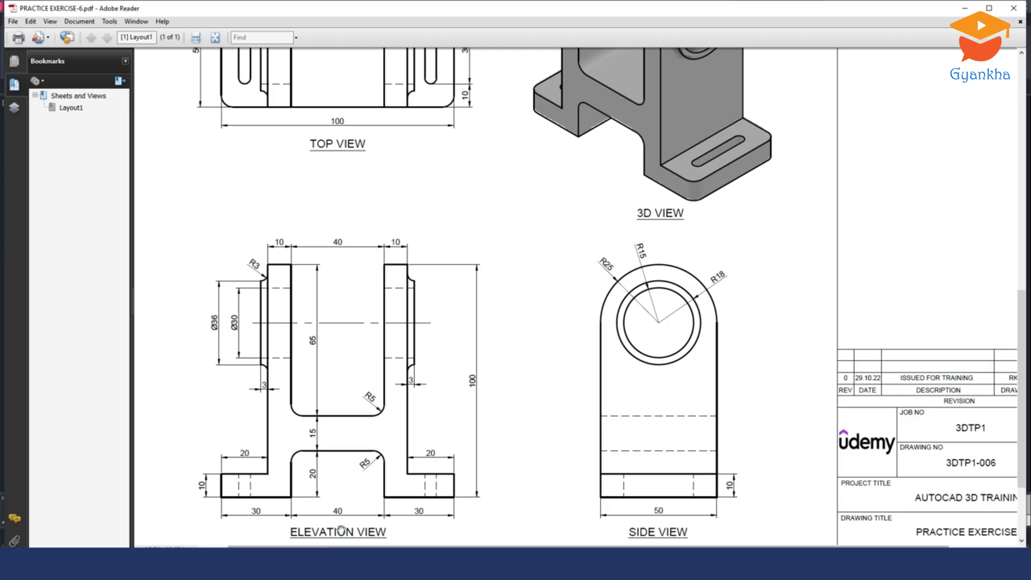
{"action": "key", "text": "alt+Tab"}
{"action": "type", "text": "40"}
{"action": "key", "text": "Return"}
{"action": "type", "text": "2"}
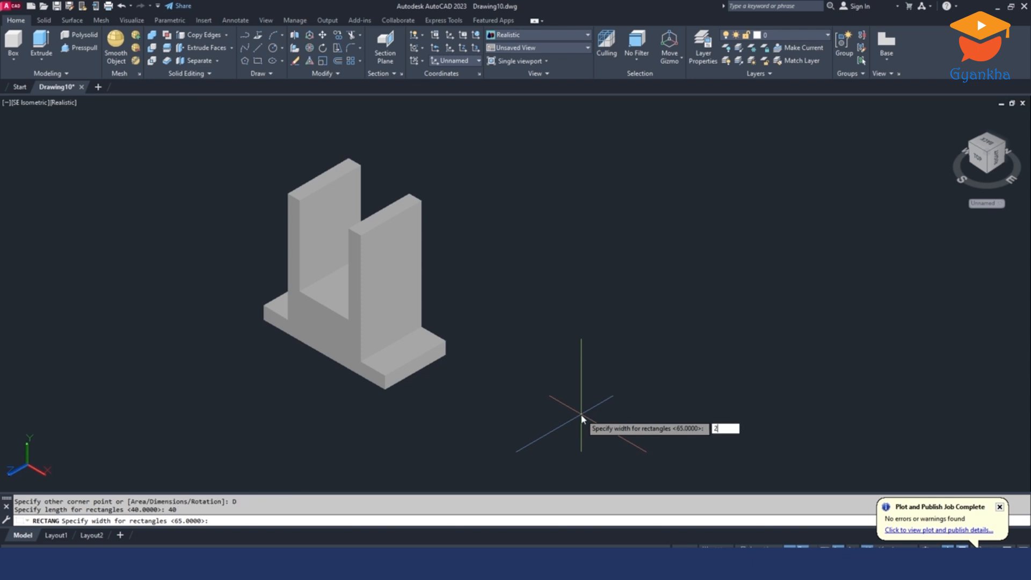
{"action": "key", "text": "Return"}
{"action": "left_click", "coordinate": [616, 333]}
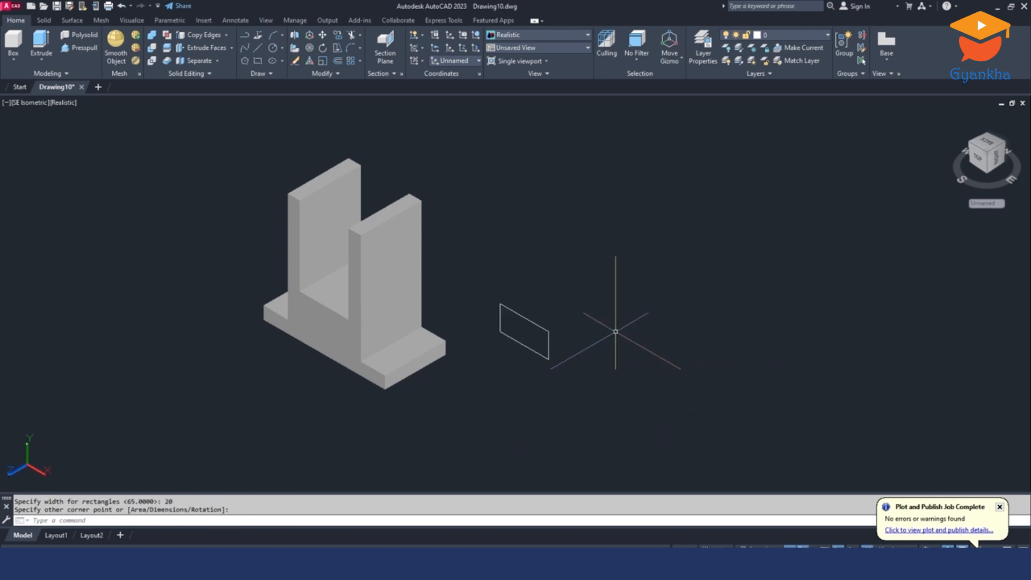
Step: Move the 40 by 20 rectangle by its bottom-edge midpoint to the midpoint of the base's front bottom edge
{"action": "left_click", "coordinate": [575, 308]}
{"action": "left_click", "coordinate": [526, 338]}
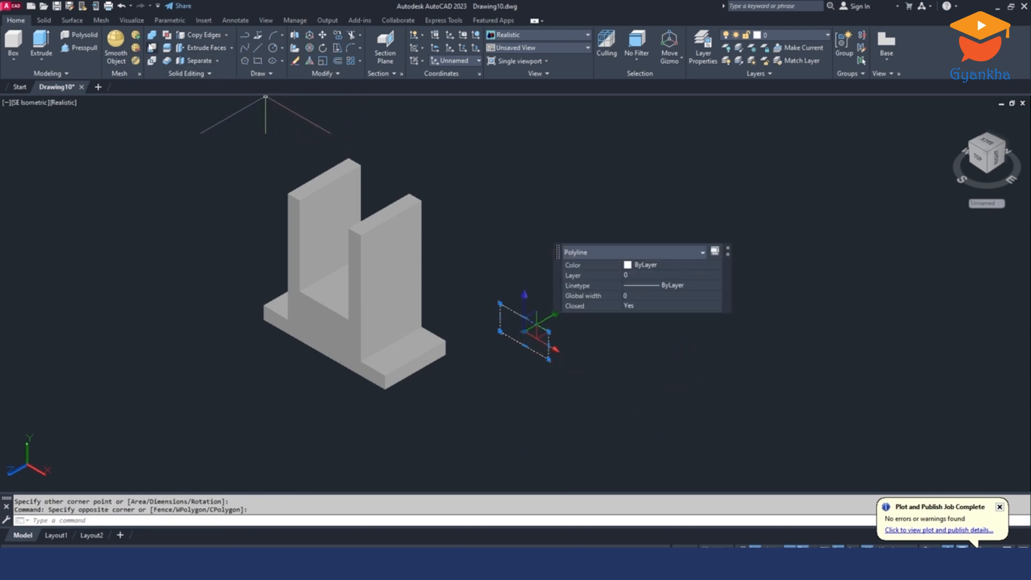
{"action": "left_click", "coordinate": [322, 34]}
{"action": "scroll", "coordinate": [462, 315], "scroll_direction": "up", "scroll_amount": 2}
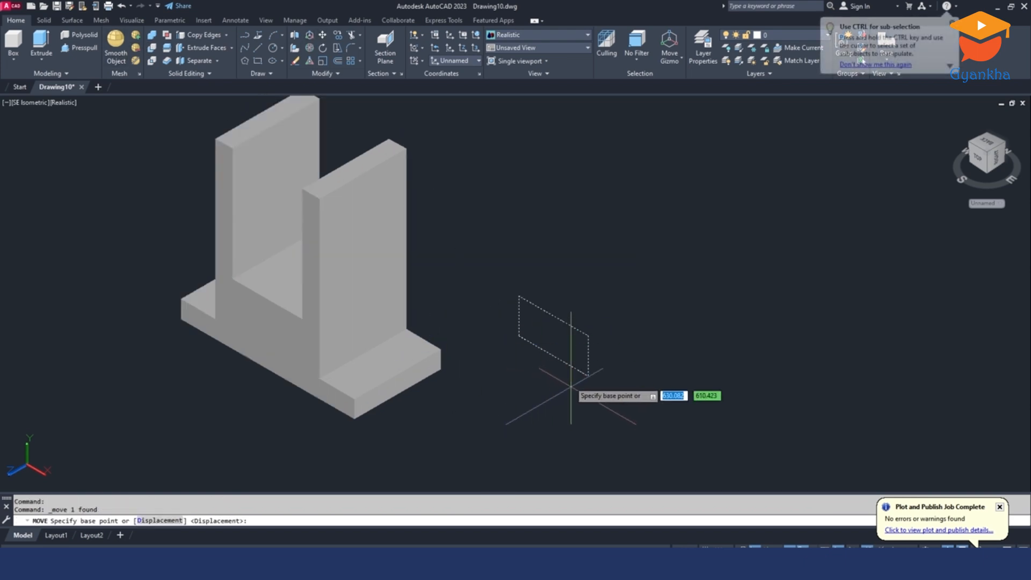
{"action": "left_click", "coordinate": [552, 354]}
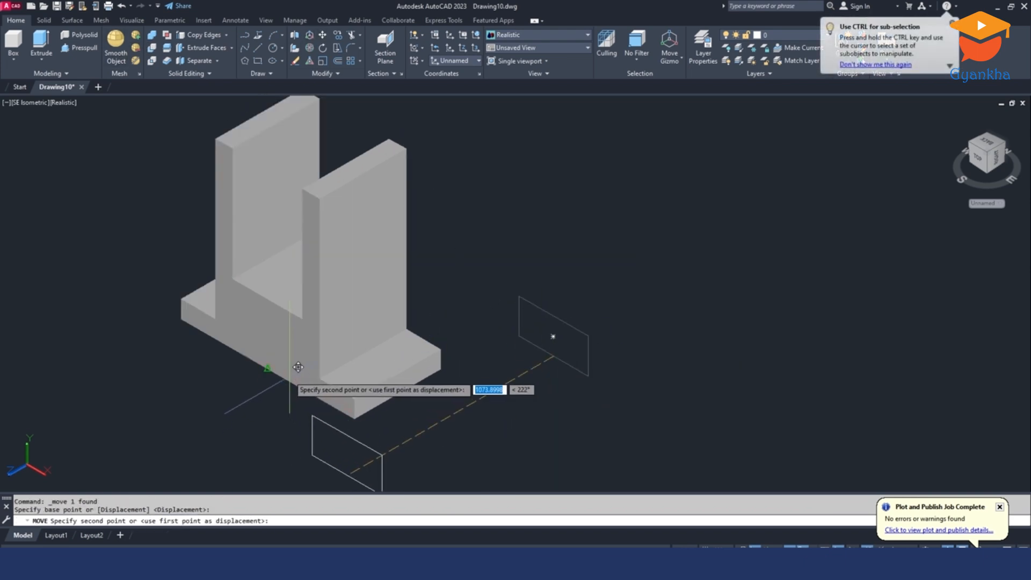
{"action": "left_click", "coordinate": [281, 359]}
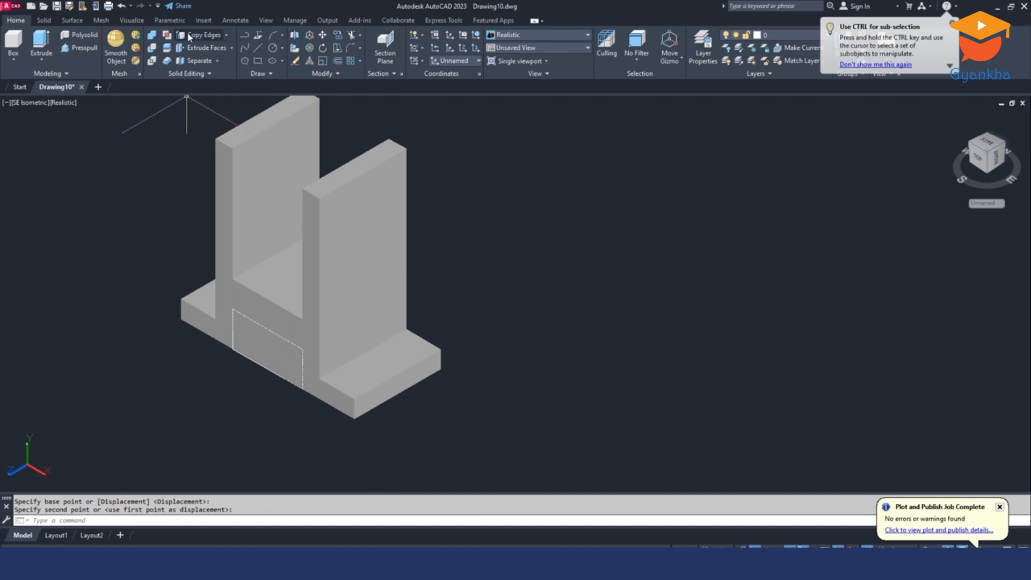
Step: Presspull the small rectangular area at the base back through the solid to cut the lower opening
{"action": "left_click", "coordinate": [84, 48]}
{"action": "left_click", "coordinate": [269, 352]}
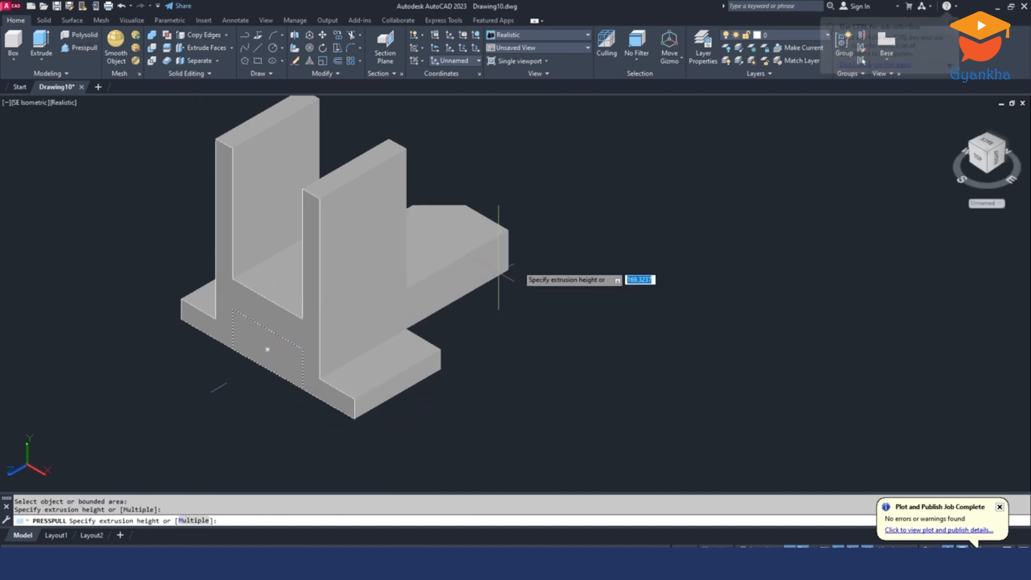
{"action": "left_click", "coordinate": [624, 233]}
{"action": "scroll", "coordinate": [624, 233], "scroll_direction": "down", "scroll_amount": 3}
{"action": "key", "text": "Escape"}
Step: Delete the leftover 40 by 20 rectangle from the front of the lower opening
{"action": "left_click", "coordinate": [442, 368]}
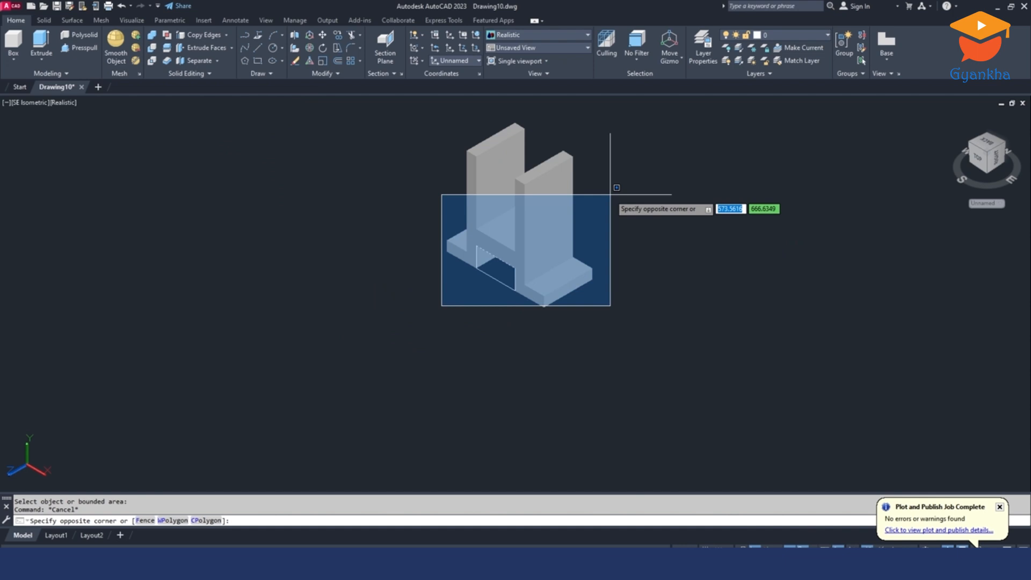
{"action": "left_click", "coordinate": [611, 194]}
{"action": "key", "text": "Delete"}
{"action": "scroll", "coordinate": [403, 288], "scroll_direction": "up", "scroll_amount": 2}
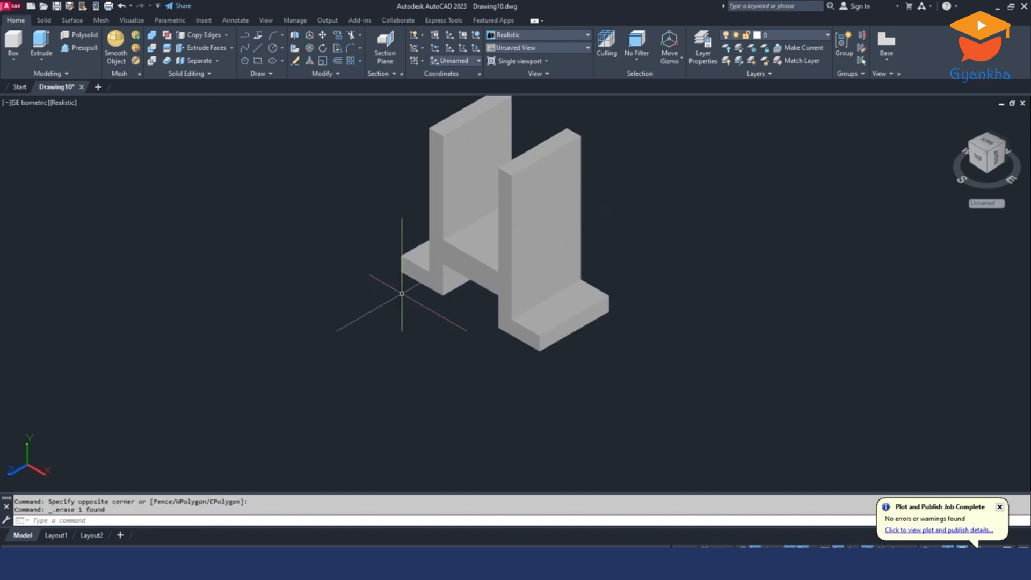
Step: Check the base slots in the top view of the exercise PDF and set the UCS to Top
{"action": "left_click", "coordinate": [282, 564]}
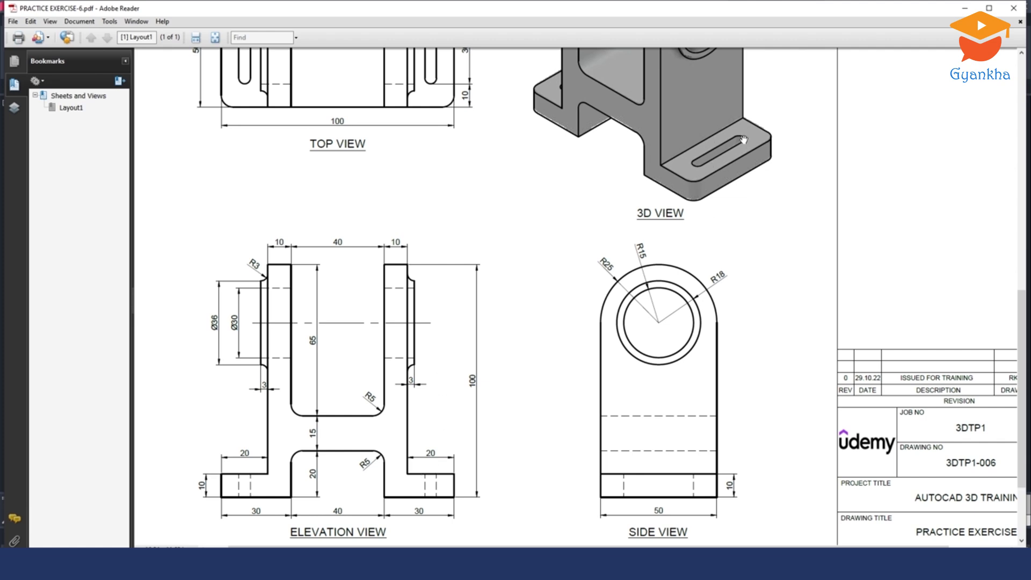
{"action": "scroll", "coordinate": [424, 380], "scroll_direction": "down", "scroll_amount": 2, "text": "ctrl"}
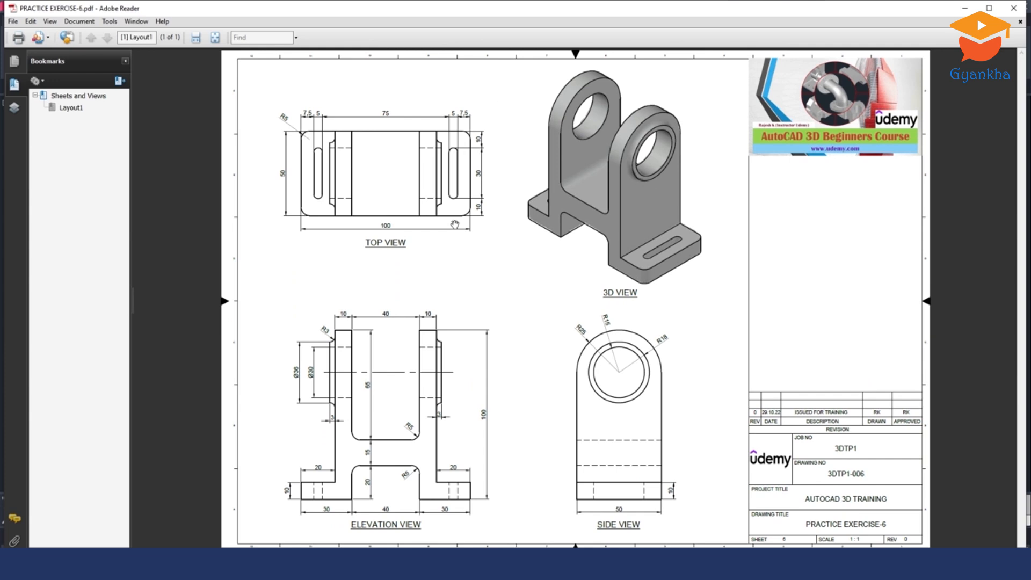
{"action": "scroll", "coordinate": [450, 179], "scroll_direction": "up", "scroll_amount": 1, "text": "ctrl"}
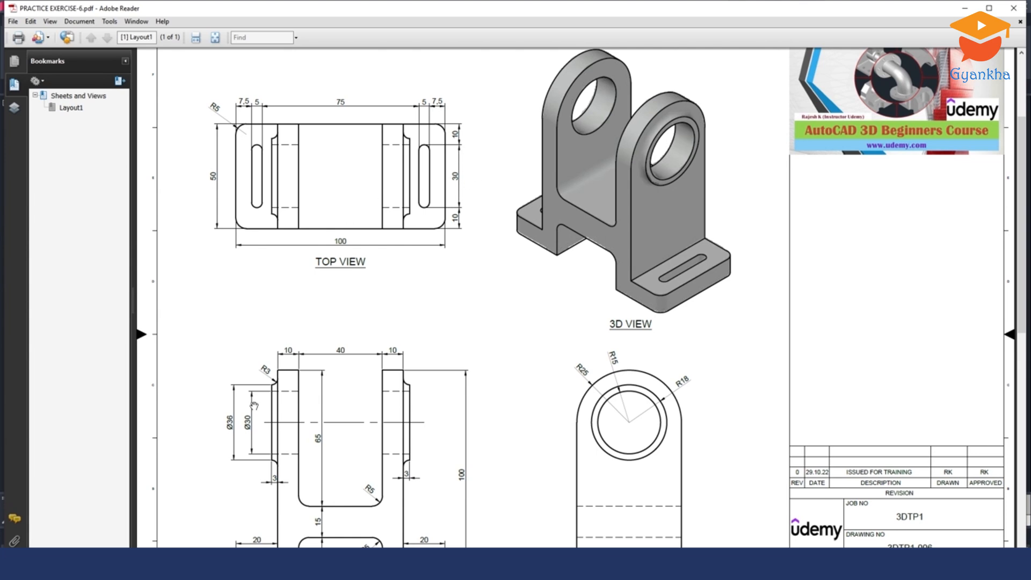
{"action": "left_click", "coordinate": [219, 563]}
{"action": "left_click", "coordinate": [462, 60]}
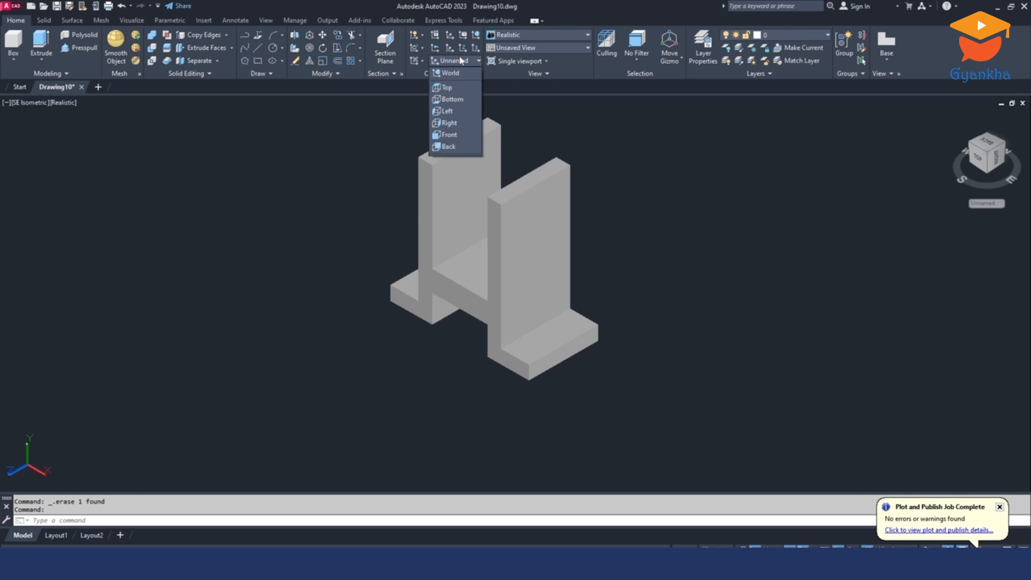
{"action": "left_click", "coordinate": [447, 87]}
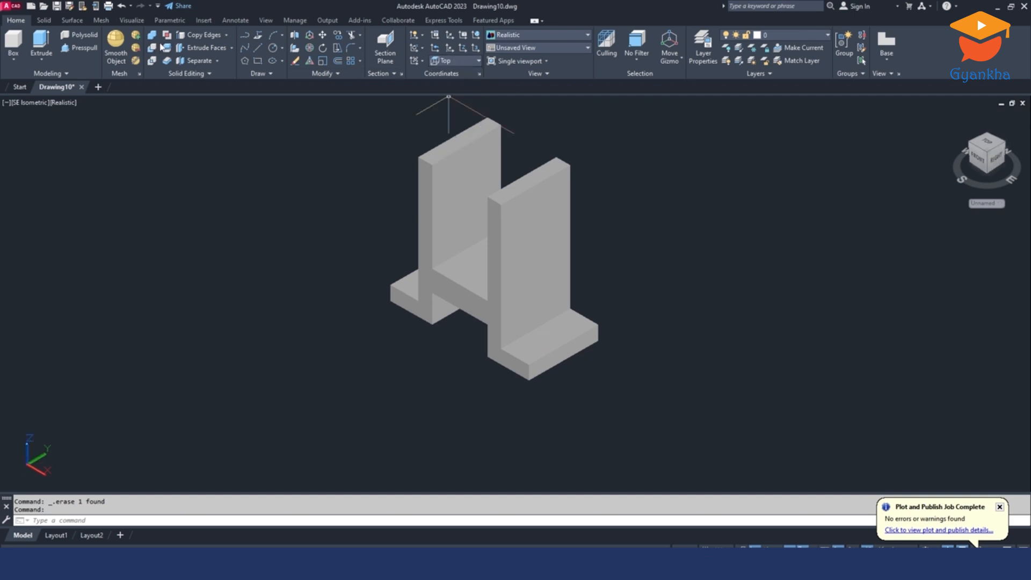
Step: Draw a rectangle 5 long and 30 wide beside the solid for the base slot, checking its size in the exercise PDF
{"action": "left_click", "coordinate": [258, 61]}
{"action": "middle_click_drag", "start_coordinate": [691, 345], "coordinate": [580, 346]}
{"action": "left_click", "coordinate": [576, 281]}
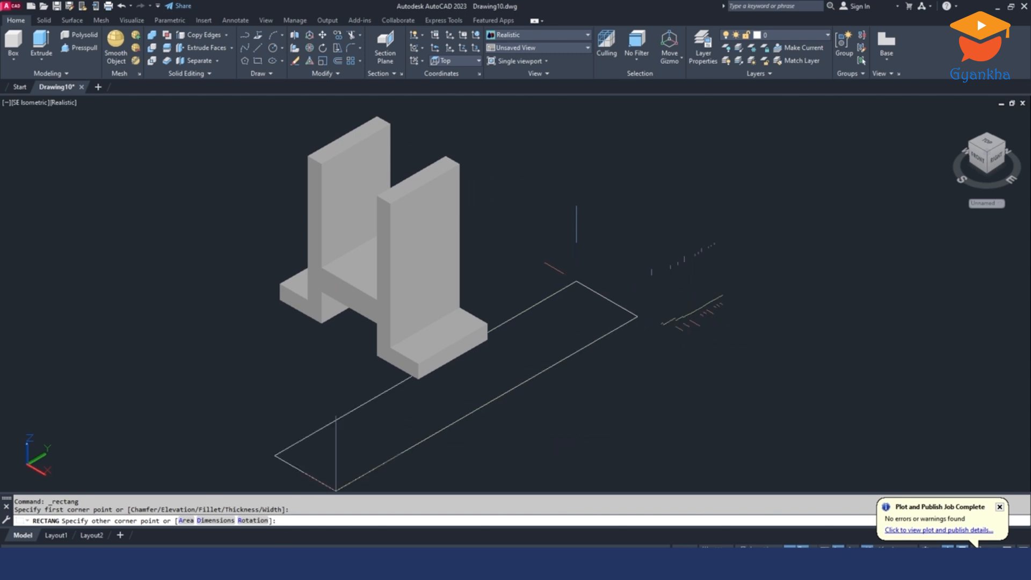
{"action": "left_click", "coordinate": [225, 521]}
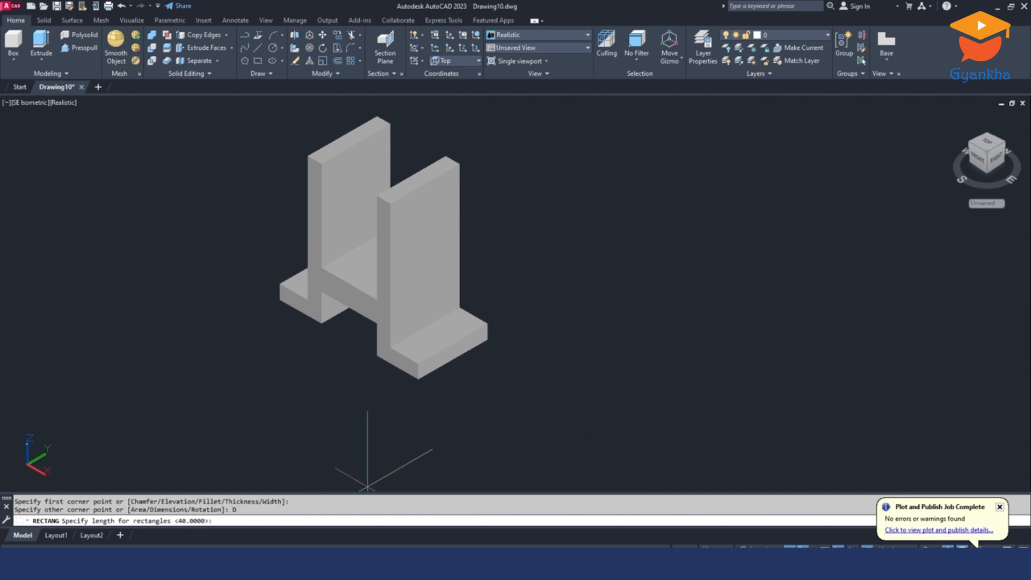
{"action": "key", "text": "alt+Tab"}
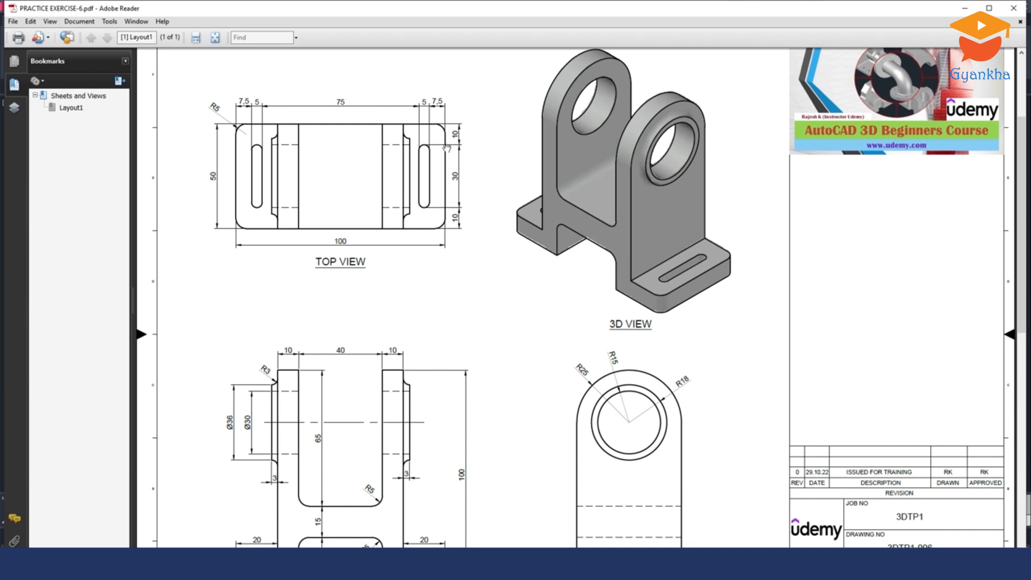
{"action": "key", "text": "alt+Tab"}
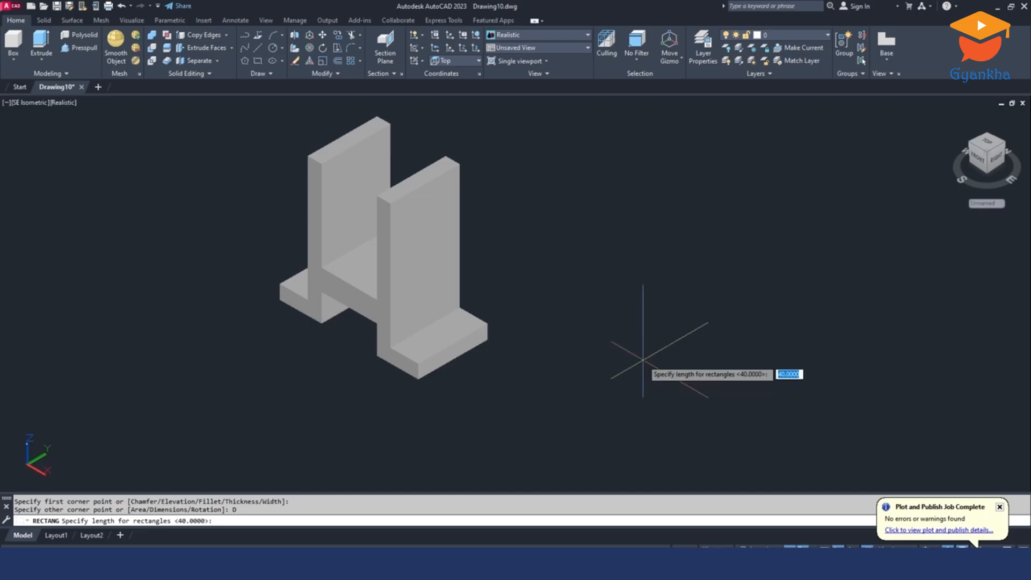
{"action": "type", "text": "5"}
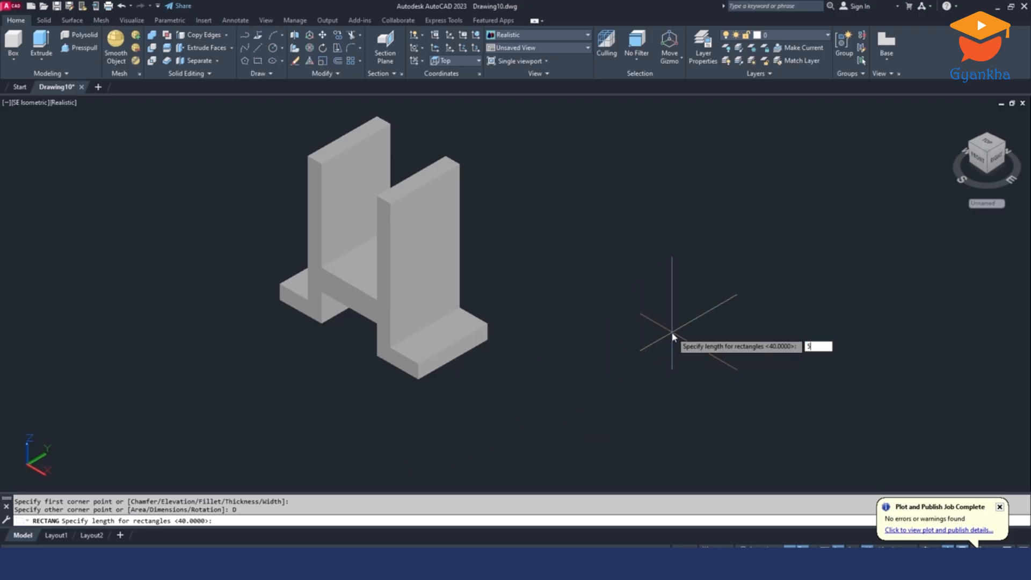
{"action": "key", "text": "Return"}
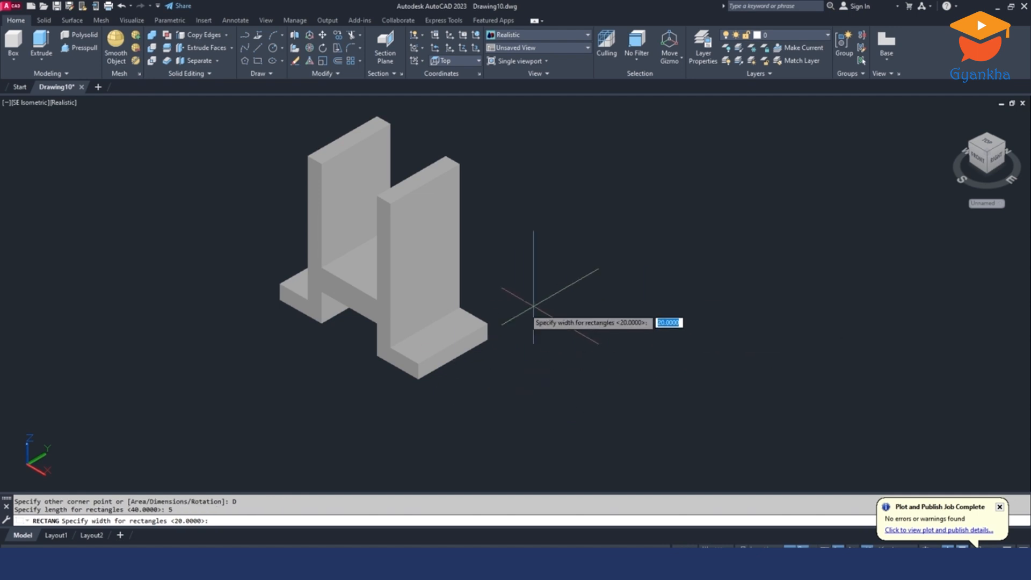
{"action": "type", "text": "30"}
{"action": "key", "text": "Return"}
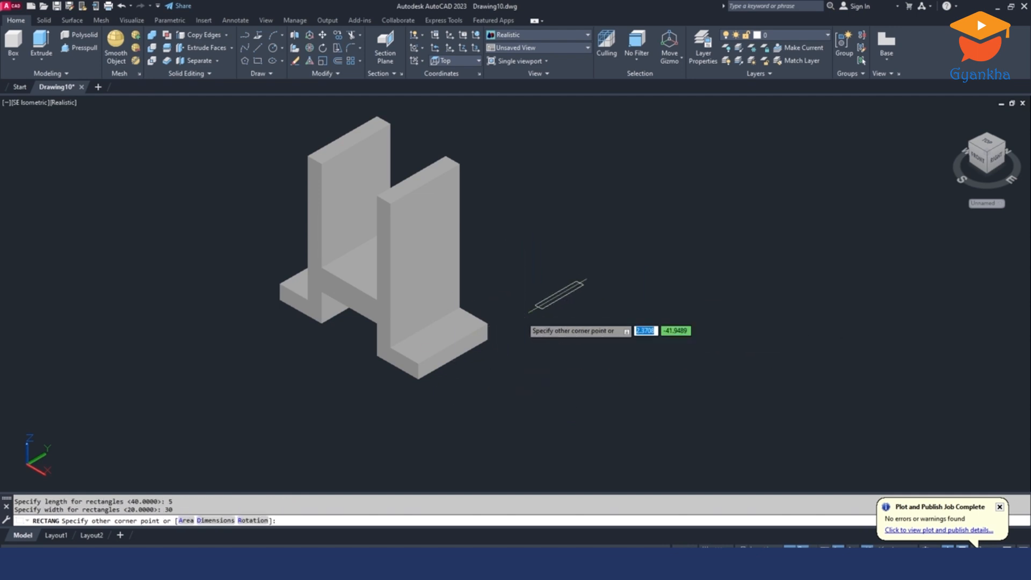
{"action": "scroll", "coordinate": [533, 317], "scroll_direction": "up", "scroll_amount": 2}
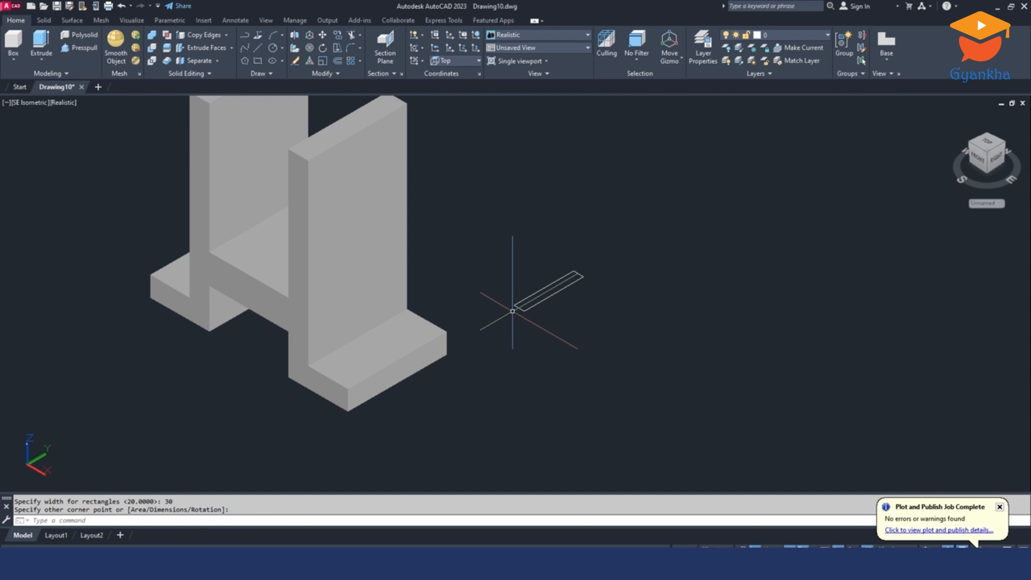
Step: Fillet all corners of the 5 by 30 rectangle as a polyline with a radius of 2.5 to form the slot outline
{"action": "scroll", "coordinate": [559, 261], "scroll_direction": "up", "scroll_amount": 2}
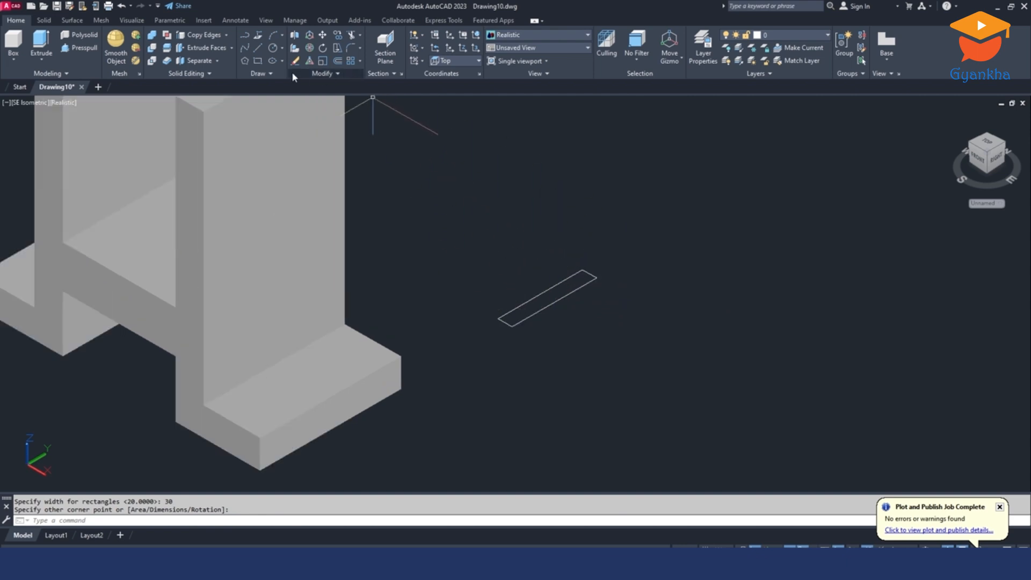
{"action": "left_click", "coordinate": [353, 49]}
{"action": "type", "text": "r"}
{"action": "key", "text": "Return"}
{"action": "type", "text": "2.5"}
{"action": "key", "text": "Return"}
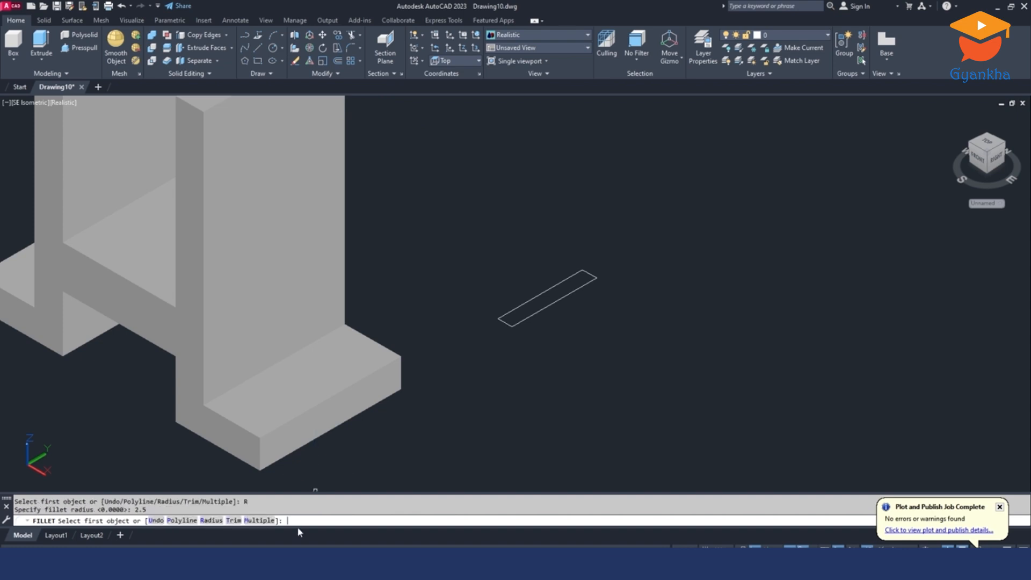
{"action": "left_click", "coordinate": [177, 521]}
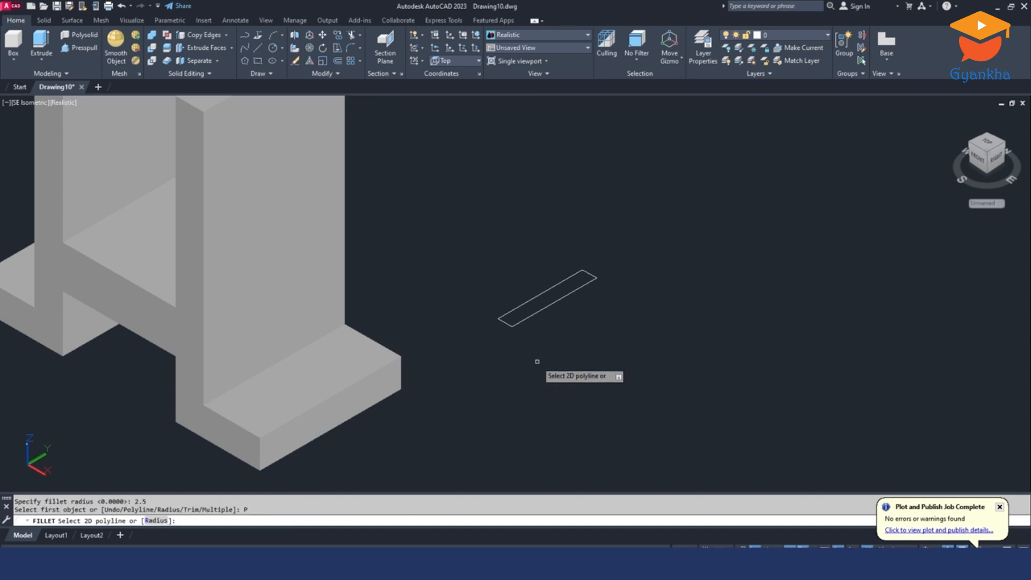
{"action": "left_click", "coordinate": [539, 309]}
{"action": "key", "text": "Return"}
{"action": "key", "text": "Escape"}
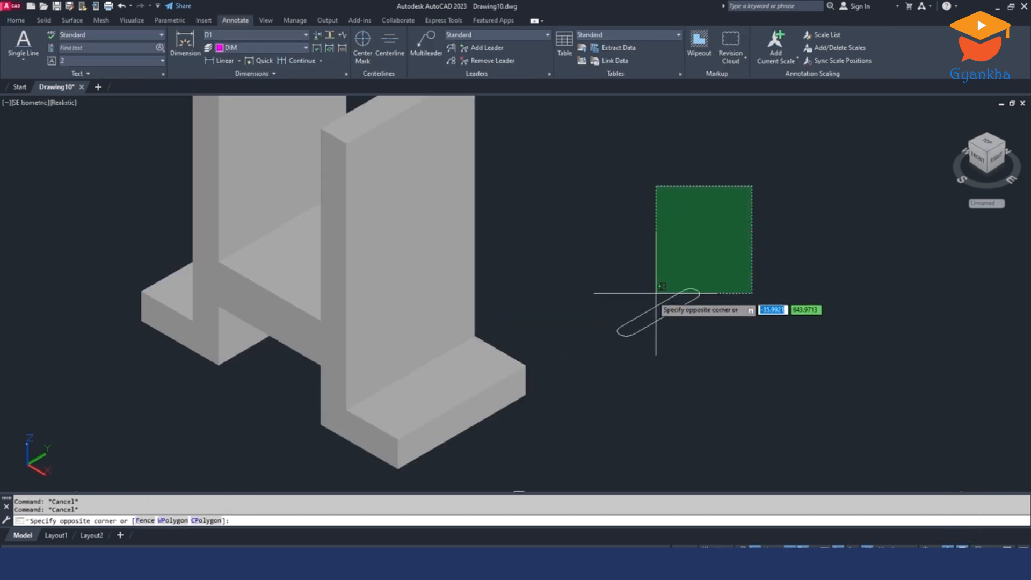
Step: Move the slot outline by its centre onto the midpoint of the near base flange's outer top edge
{"action": "left_click", "coordinate": [657, 296]}
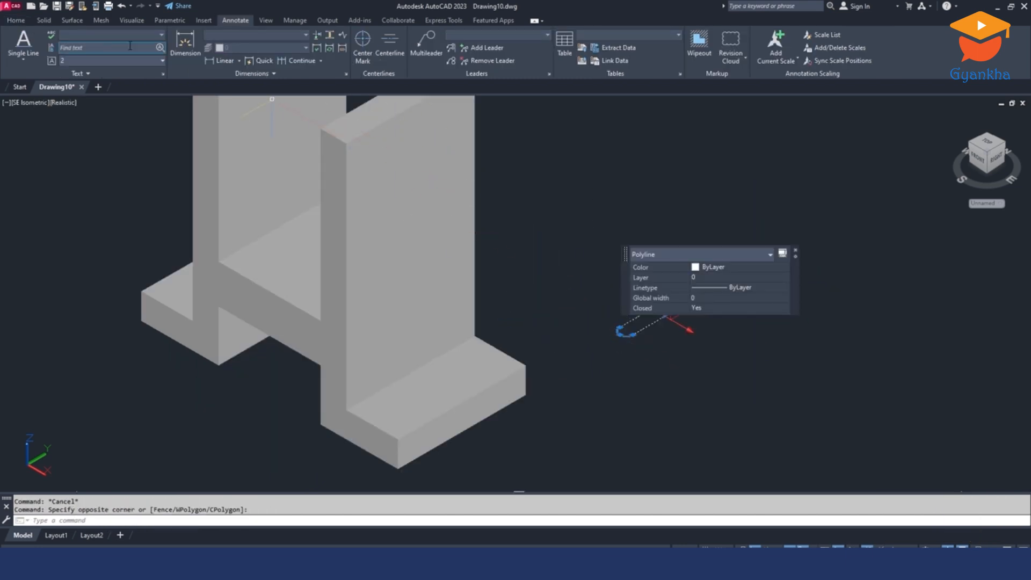
{"action": "left_click", "coordinate": [15, 20]}
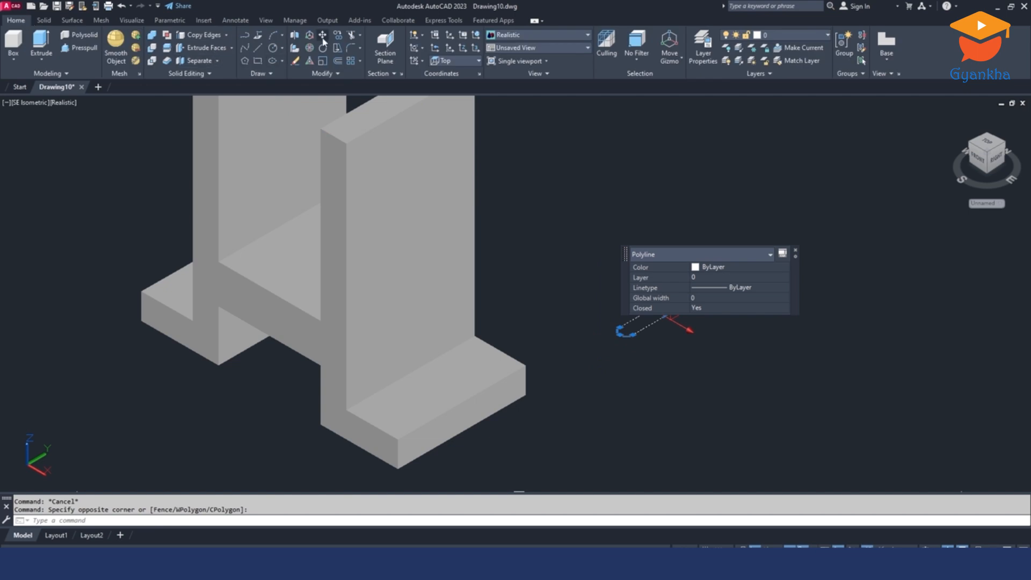
{"action": "left_click", "coordinate": [323, 40]}
{"action": "scroll", "coordinate": [655, 355], "scroll_direction": "up", "scroll_amount": 3}
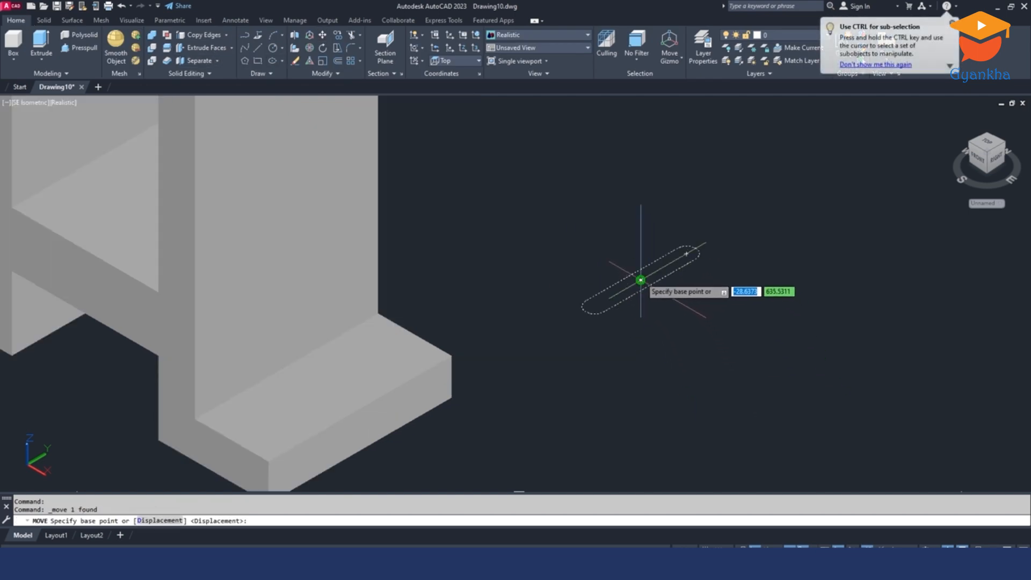
{"action": "left_click", "coordinate": [640, 280]}
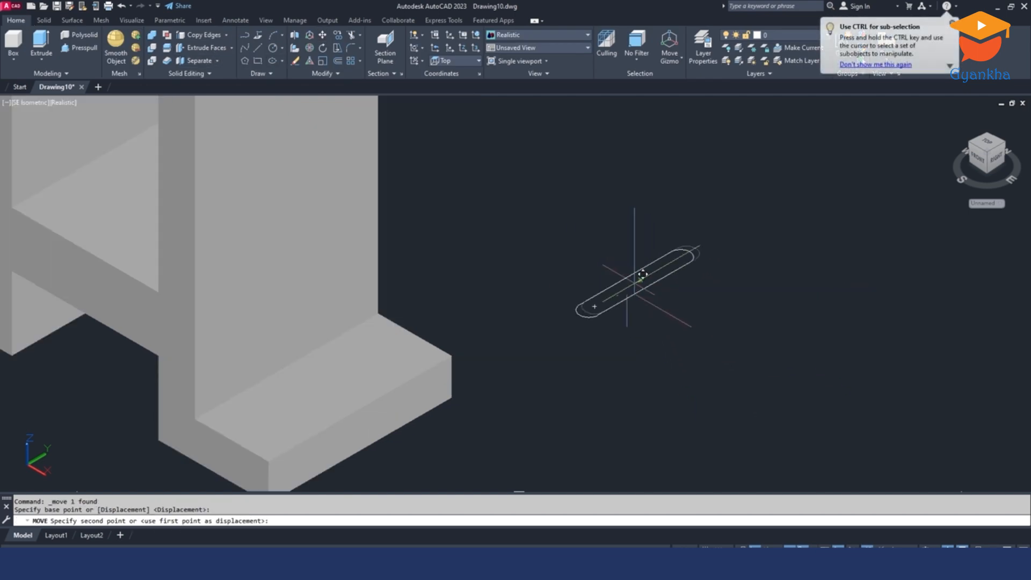
{"action": "left_click", "coordinate": [355, 407]}
Step: Move the slot outline 10 inward from the flange's outer edge and check its position in the exercise PDF's top view
{"action": "middle_click_drag", "start_coordinate": [474, 413], "coordinate": [529, 348]}
{"action": "scroll", "coordinate": [530, 346], "scroll_direction": "down", "scroll_amount": 2}
{"action": "left_click", "coordinate": [307, 402]}
{"action": "left_click", "coordinate": [535, 276]}
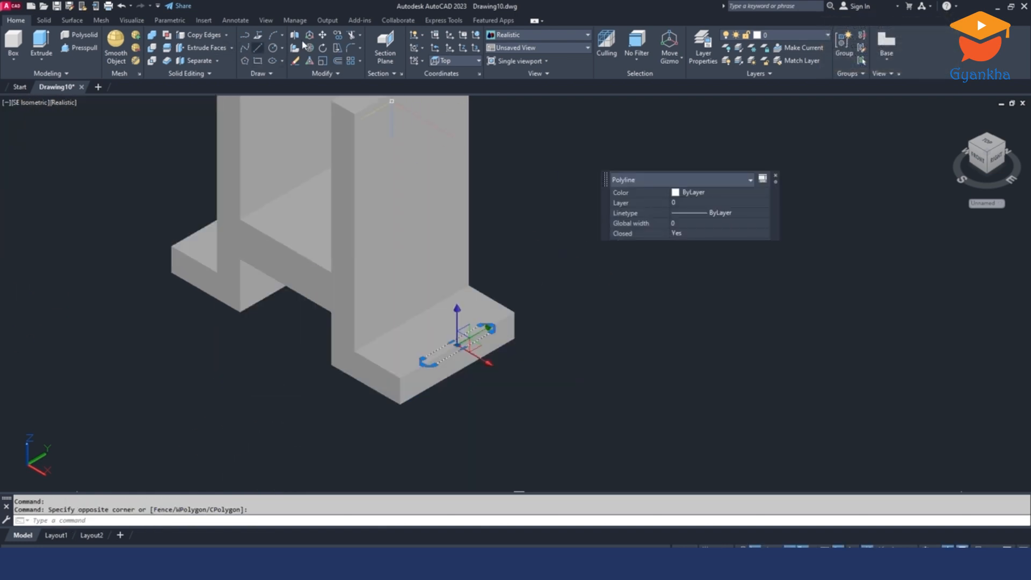
{"action": "left_click", "coordinate": [322, 34]}
{"action": "left_click", "coordinate": [862, 333]}
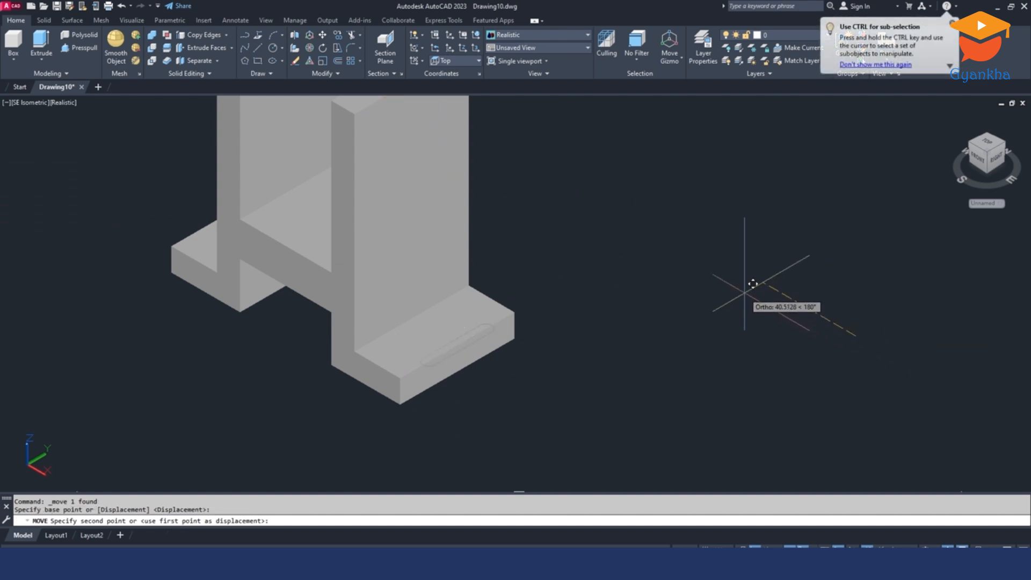
{"action": "type", "text": "10"}
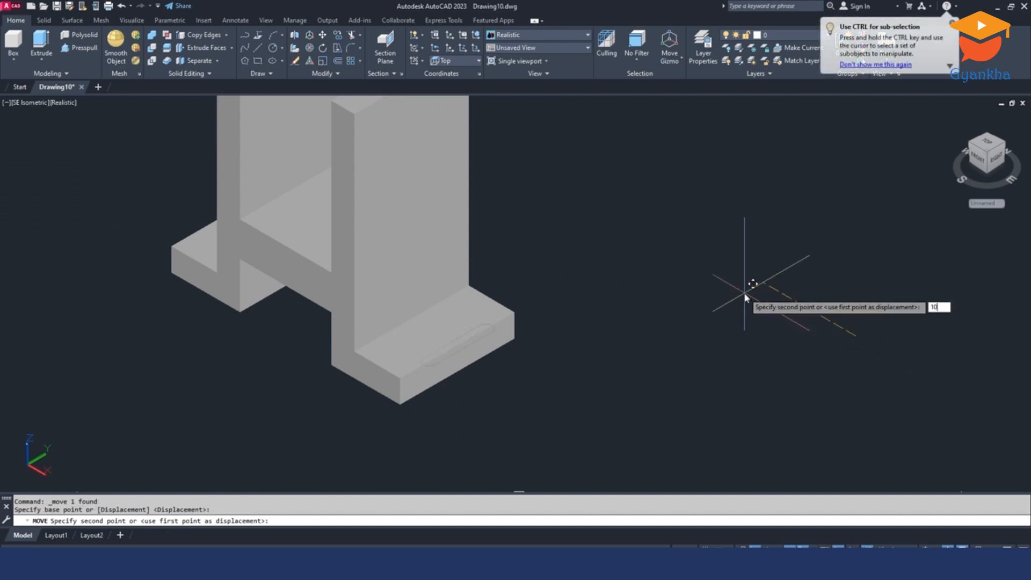
{"action": "key", "text": "Return"}
{"action": "key", "text": "Escape"}
{"action": "key", "text": "alt+Tab"}
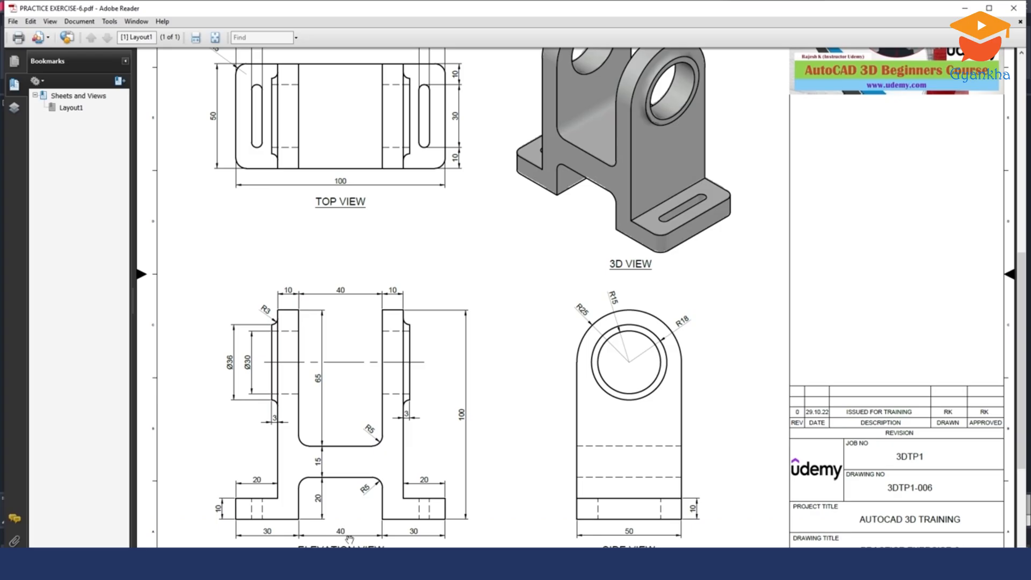
{"action": "scroll", "coordinate": [481, 163], "scroll_direction": "up", "scroll_amount": 2}
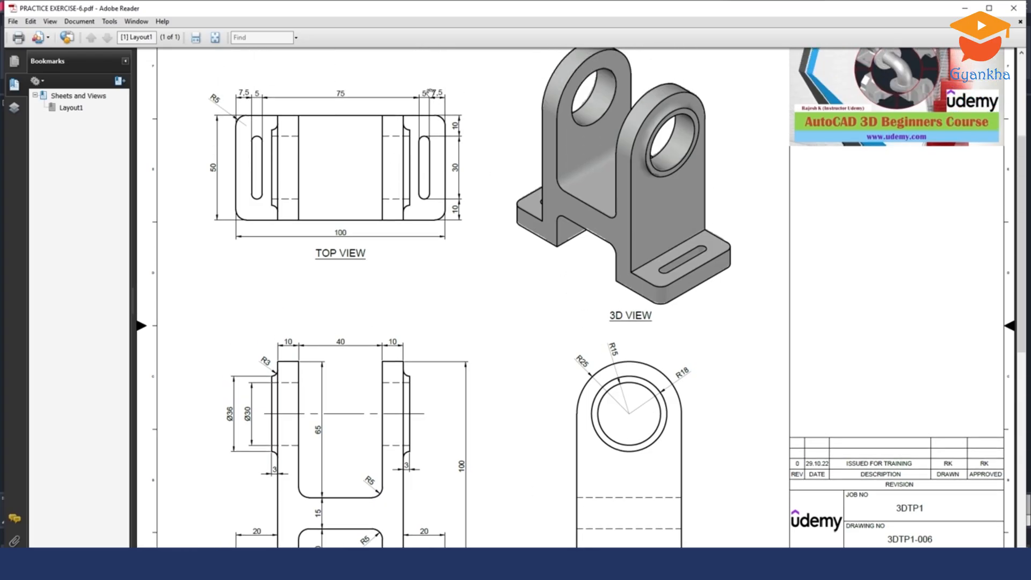
{"action": "scroll", "coordinate": [421, 96], "scroll_direction": "up", "scroll_amount": 3, "text": "ctrl"}
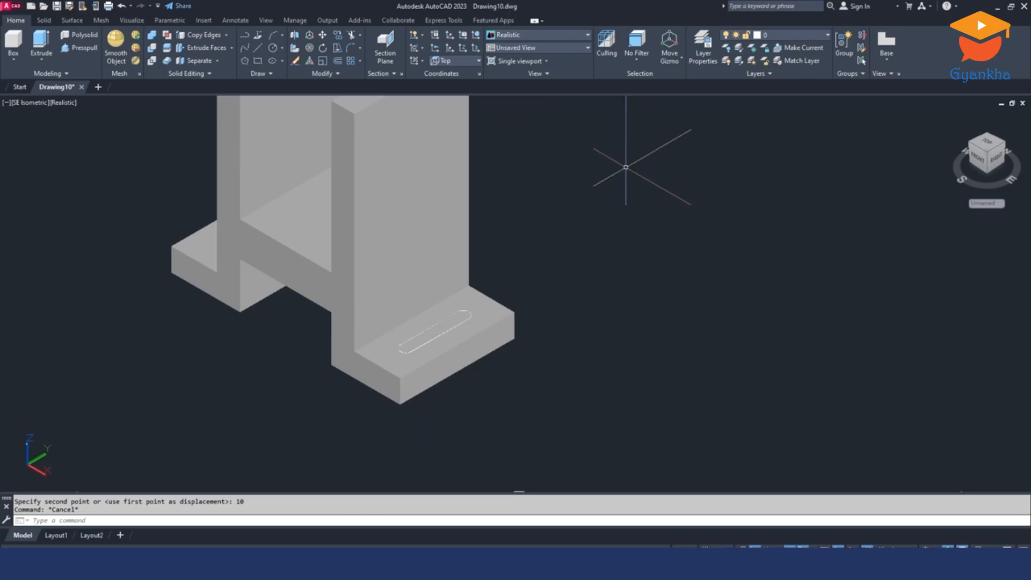
Step: In the Top view, mirror the slot outline about the solid's vertical centre line onto the opposite flange, keeping the original
{"action": "left_click", "coordinate": [539, 49]}
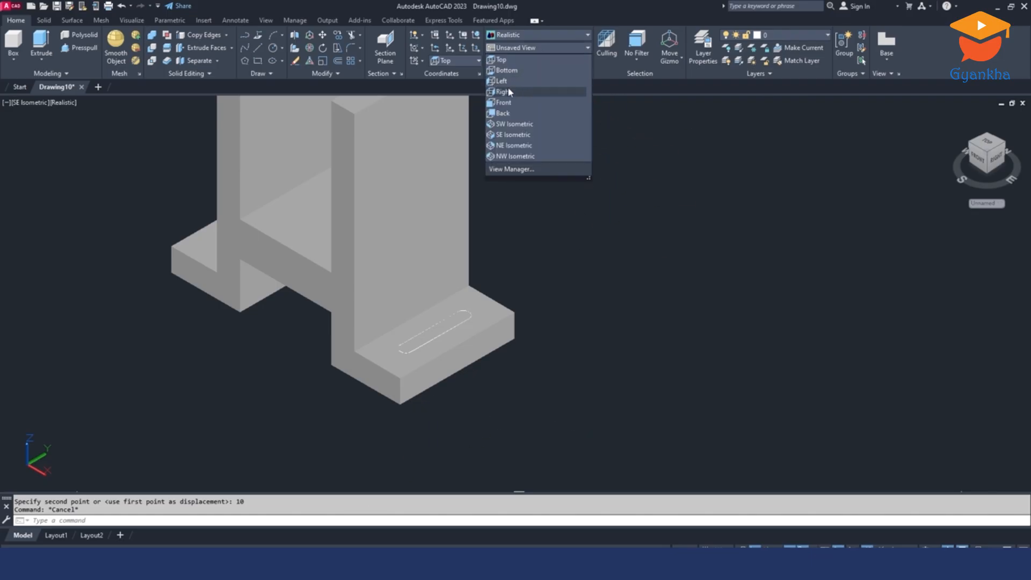
{"action": "left_click", "coordinate": [508, 60]}
{"action": "scroll", "coordinate": [260, 138], "scroll_direction": "up", "scroll_amount": 3}
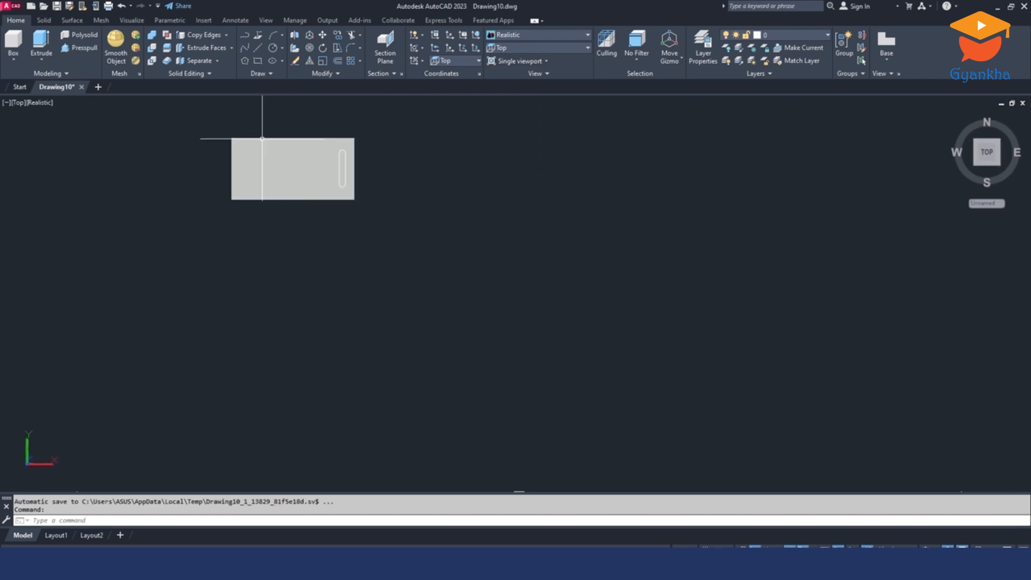
{"action": "scroll", "coordinate": [339, 126], "scroll_direction": "up", "scroll_amount": 3}
{"action": "left_click", "coordinate": [339, 121]}
{"action": "left_click", "coordinate": [455, 269]}
{"action": "type", "text": "mi"}
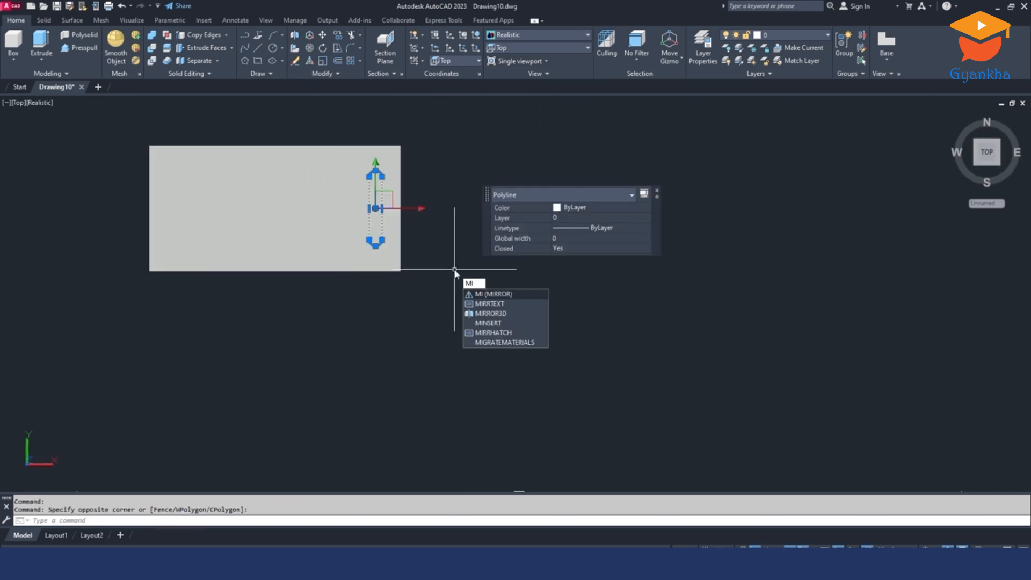
{"action": "key", "text": "Return"}
{"action": "left_click", "coordinate": [275, 143]}
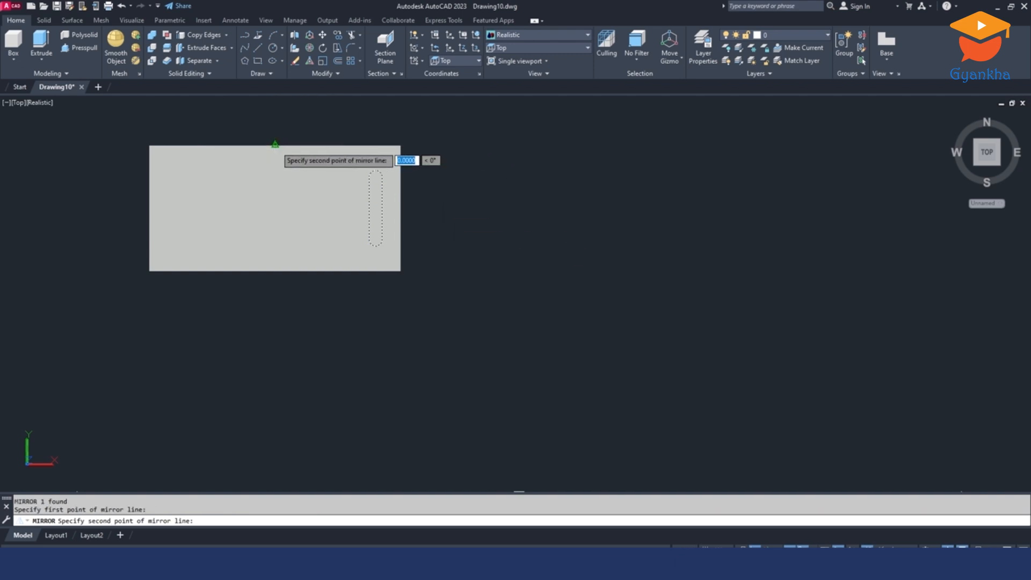
{"action": "left_click", "coordinate": [278, 273]}
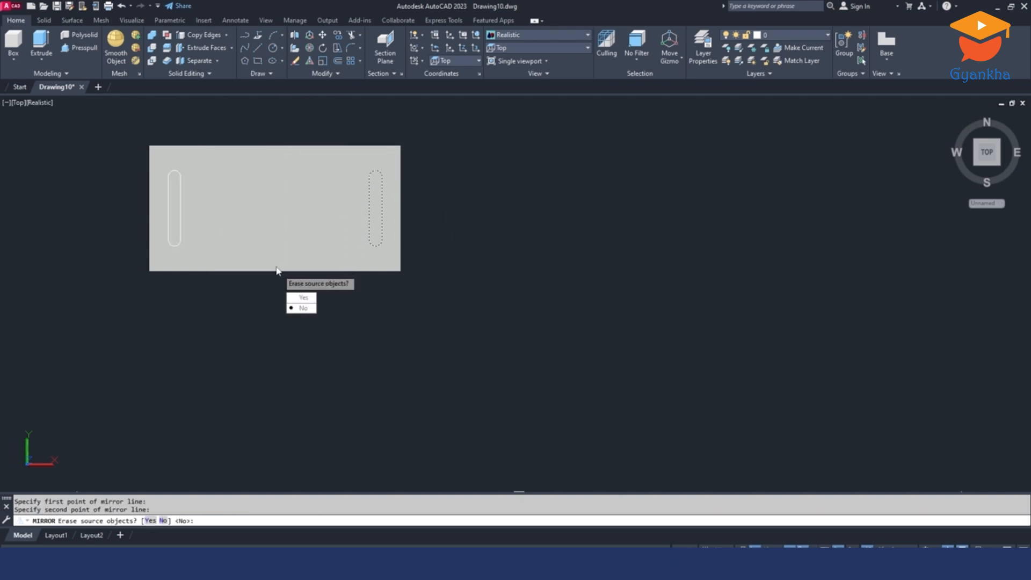
{"action": "key", "text": "Return"}
Step: In the SE Isometric view, presspull the original slot outline down through its base flange to cut the slot
{"action": "left_click", "coordinate": [528, 49]}
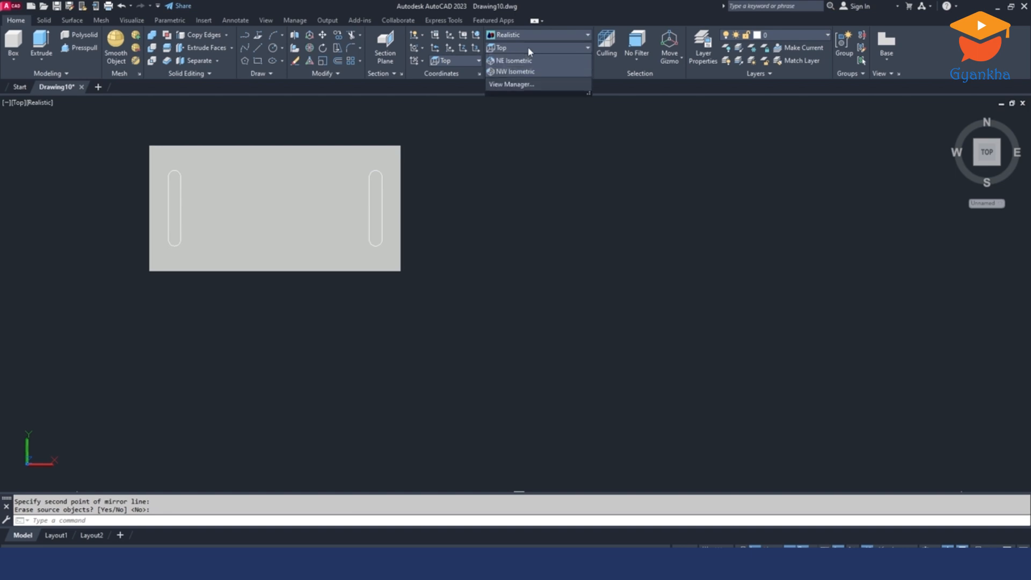
{"action": "left_click", "coordinate": [515, 133]}
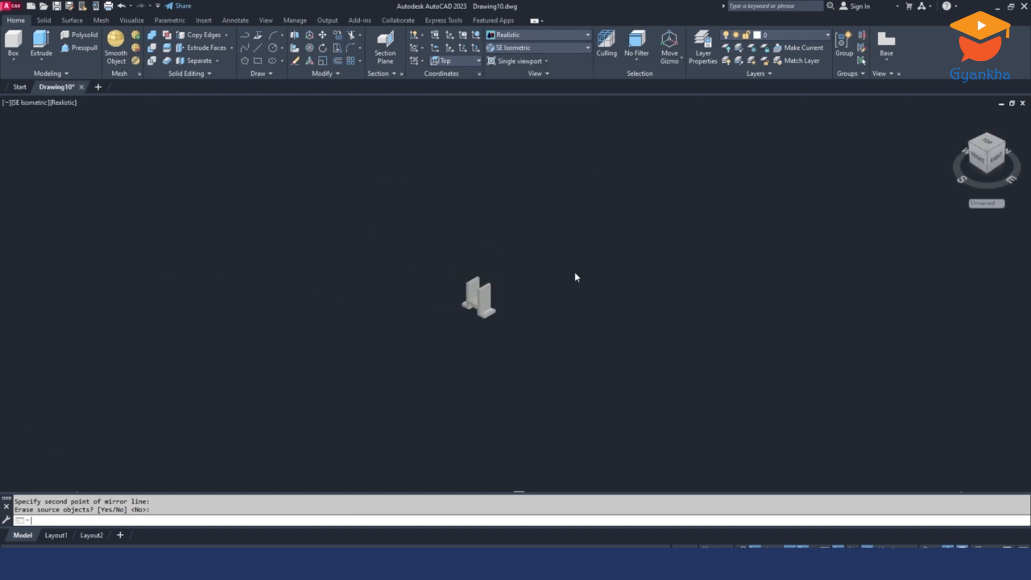
{"action": "scroll", "coordinate": [488, 310], "scroll_direction": "up", "scroll_amount": 9}
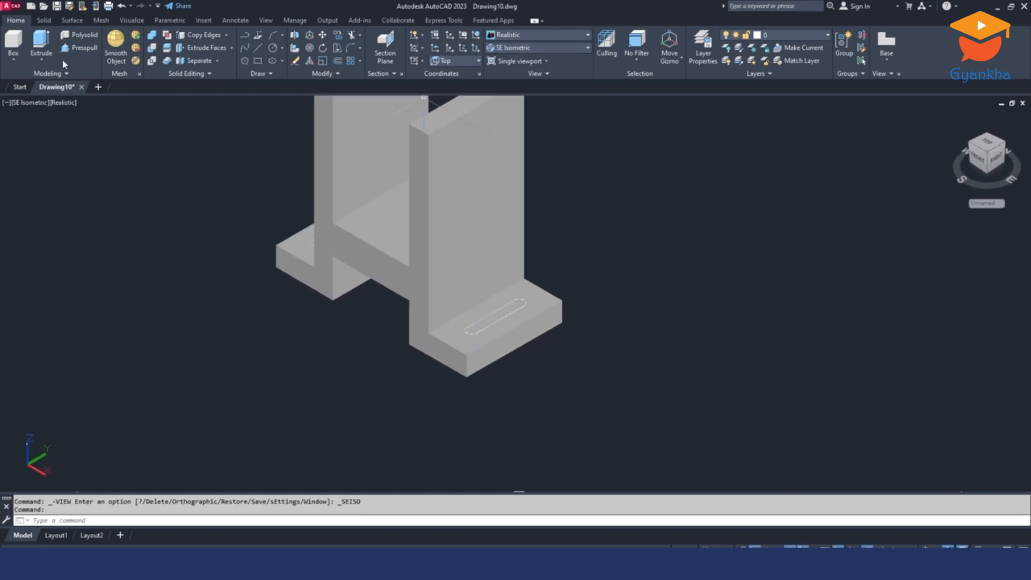
{"action": "left_click", "coordinate": [84, 49]}
{"action": "scroll", "coordinate": [437, 314], "scroll_direction": "up", "scroll_amount": 6}
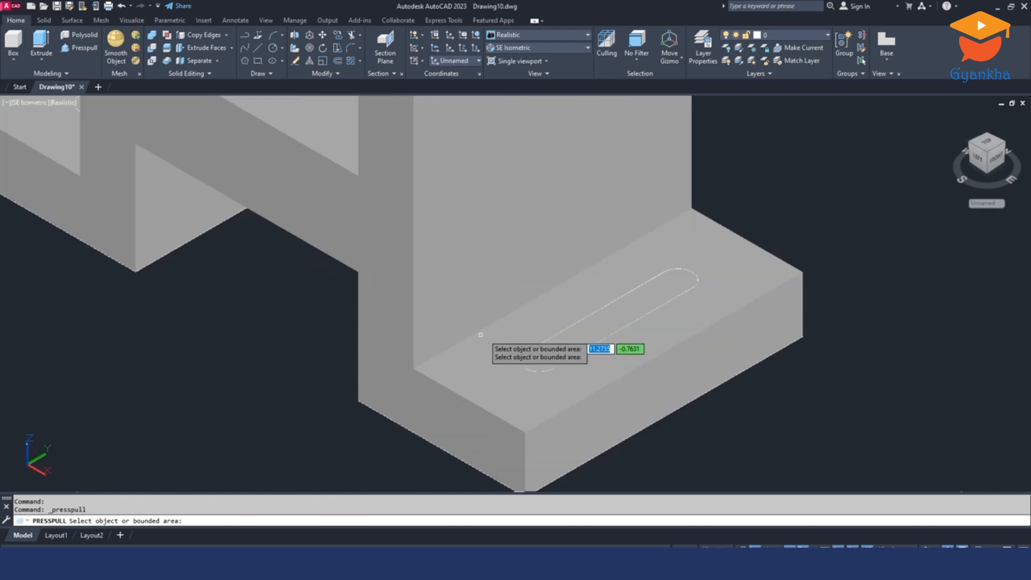
{"action": "left_click", "coordinate": [586, 337]}
{"action": "scroll", "coordinate": [604, 304], "scroll_direction": "down", "scroll_amount": 8}
{"action": "left_click", "coordinate": [638, 391]}
Step: Presspull the mirrored slot outline down through the opposite base flange to cut the second slot
{"action": "middle_click_drag", "start_coordinate": [465, 314], "coordinate": [564, 317], "text": "shift"}
{"action": "scroll", "coordinate": [564, 317], "scroll_direction": "up", "scroll_amount": 5}
{"action": "left_click", "coordinate": [501, 298]}
{"action": "left_click", "coordinate": [456, 359]}
{"action": "key", "text": "Return"}
Step: Delete the leftover slot outlines from both base flanges
{"action": "scroll", "coordinate": [322, 288], "scroll_direction": "down", "scroll_amount": 5}
{"action": "left_click", "coordinate": [277, 232]}
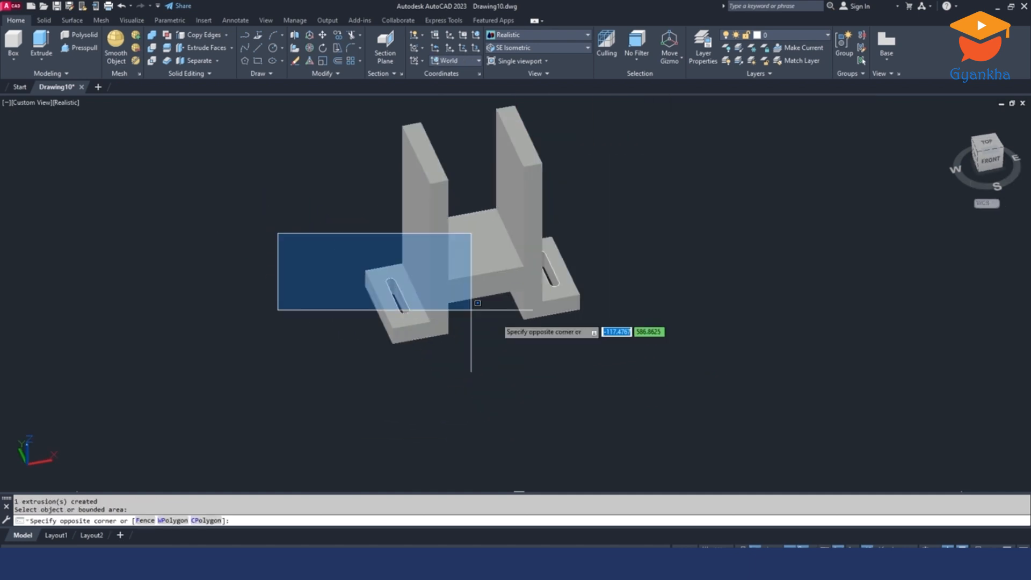
{"action": "left_click", "coordinate": [707, 381]}
{"action": "key", "text": "Delete"}
{"action": "mouse_move", "coordinate": [640, 322]}
{"action": "middle_mouse_down", "text": "shift"}
{"action": "mouse_move", "coordinate": [659, 295]}
{"action": "mouse_move", "coordinate": [573, 283]}
{"action": "mouse_move", "coordinate": [612, 304]}
{"action": "mouse_move", "coordinate": [603, 322]}
{"action": "middle_mouse_up", "text": "shift"}
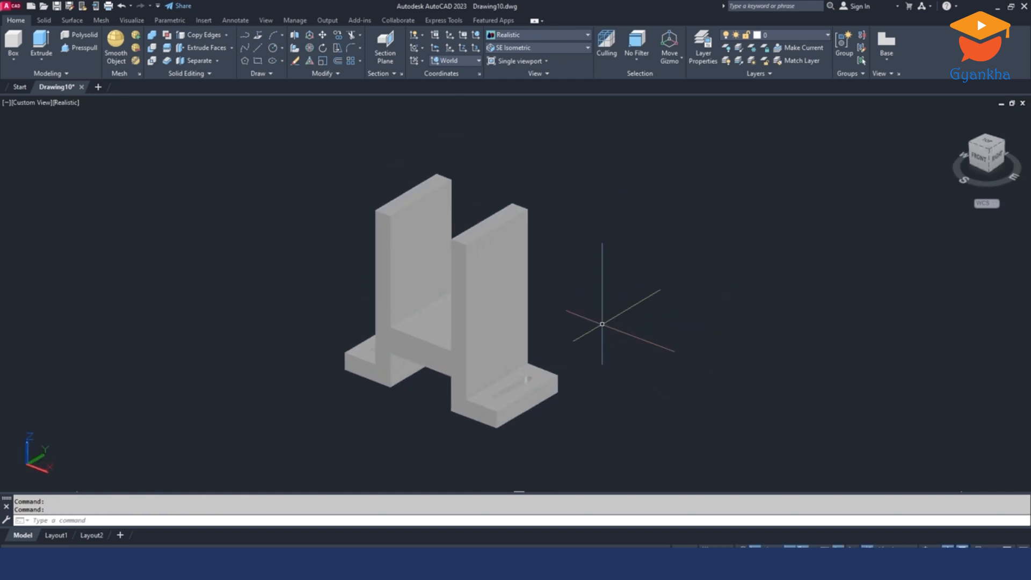
Step: Check the upright and boss dimensions in the exercise PDF and set the UCS to Left
{"action": "key", "text": "alt+Tab"}
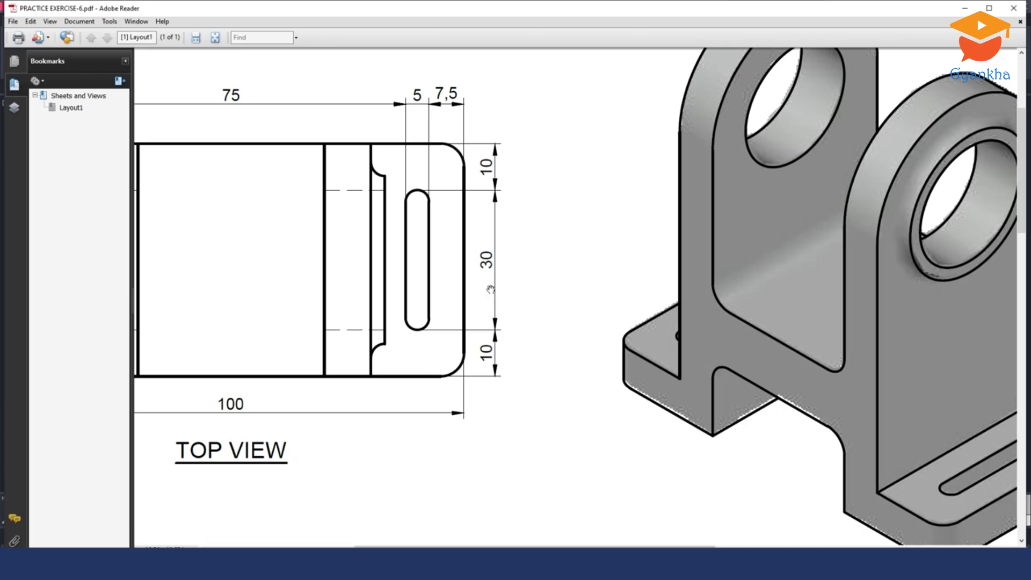
{"action": "scroll", "coordinate": [491, 290], "scroll_direction": "down", "scroll_amount": 3, "text": "ctrl"}
{"action": "scroll", "coordinate": [577, 358], "scroll_direction": "up", "scroll_amount": 3, "text": "ctrl"}
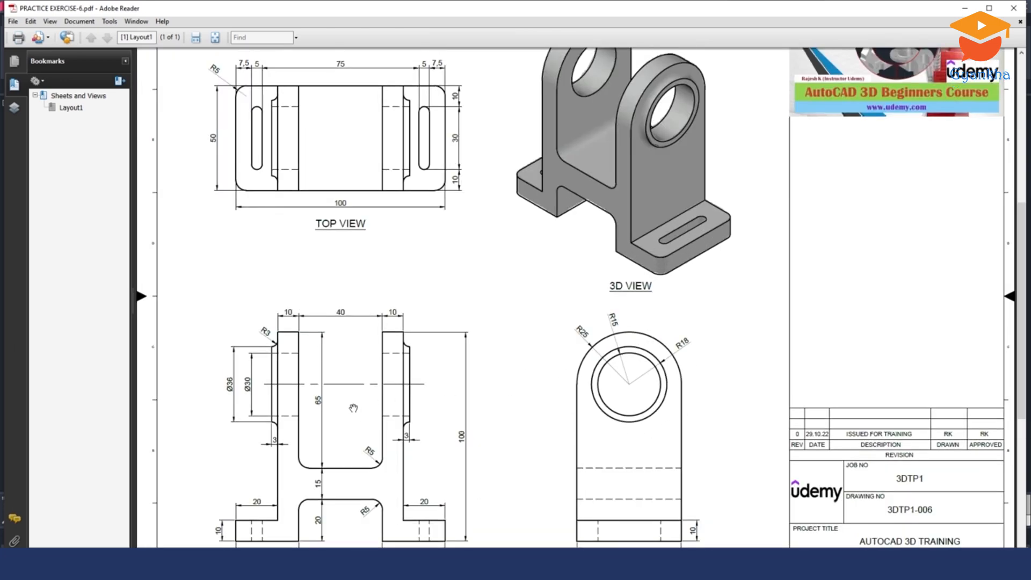
{"action": "scroll", "coordinate": [242, 397], "scroll_direction": "up", "scroll_amount": 2, "text": "ctrl"}
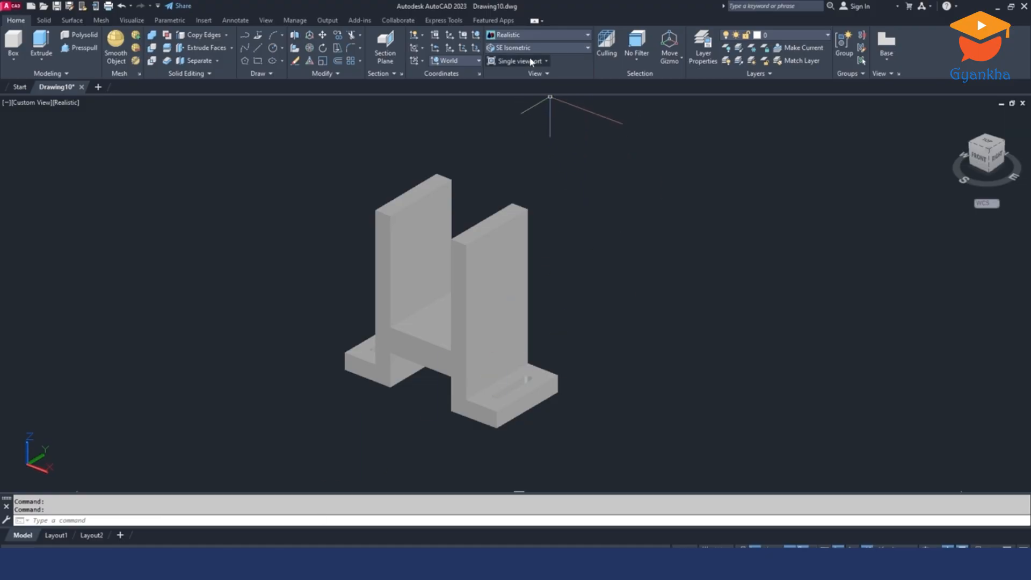
{"action": "left_click", "coordinate": [462, 61]}
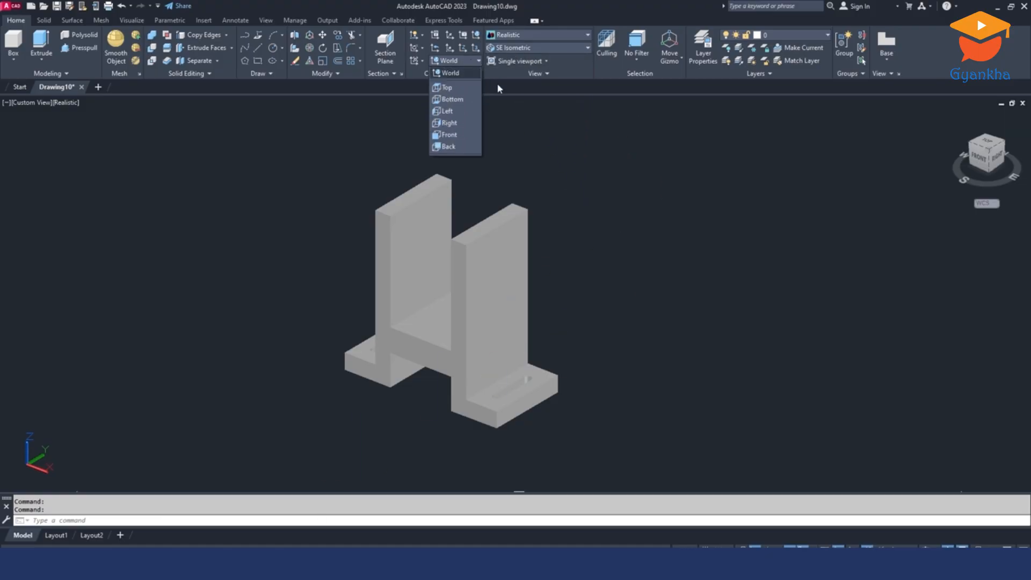
{"action": "left_click", "coordinate": [448, 111]}
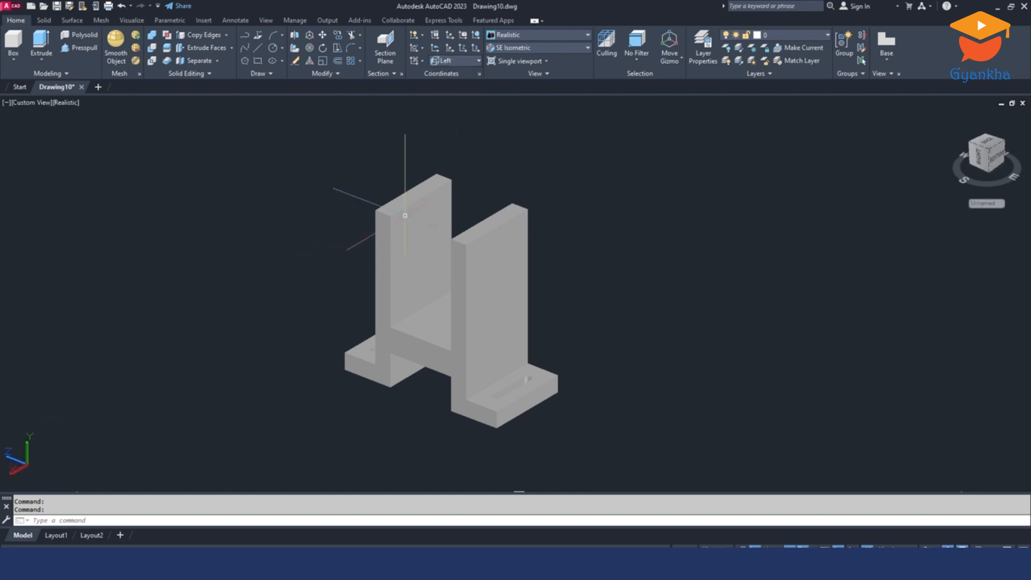
Step: Draw a circle of diameter 36 centred on the midpoint of the near upright's outer top edge
{"action": "middle_click_drag", "start_coordinate": [575, 246], "coordinate": [530, 237]}
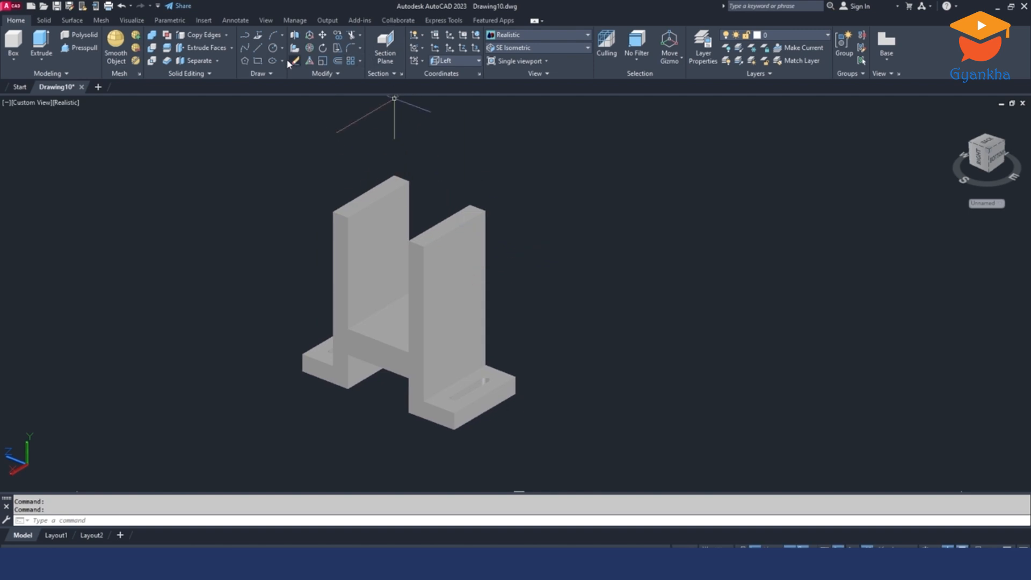
{"action": "left_click", "coordinate": [272, 48]}
{"action": "scroll", "coordinate": [502, 220], "scroll_direction": "up", "scroll_amount": 2}
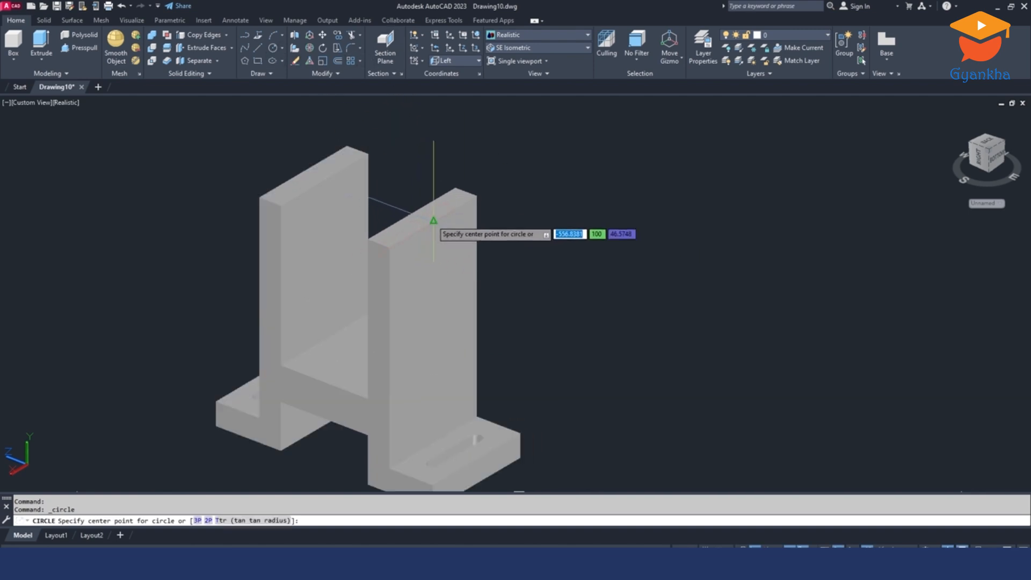
{"action": "left_click", "coordinate": [430, 222]}
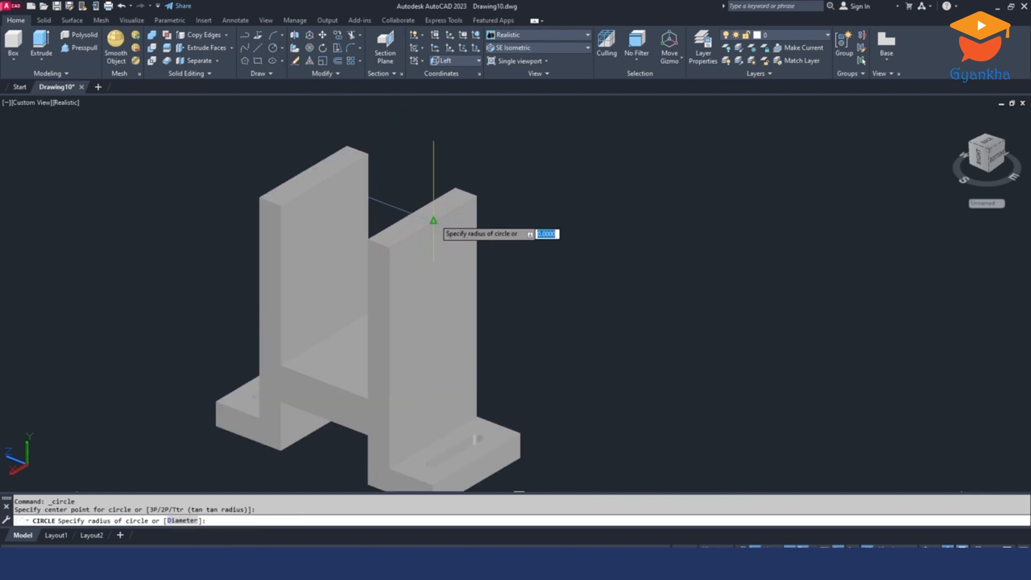
{"action": "left_click", "coordinate": [180, 521]}
{"action": "key", "text": "Return"}
Step: Copy the boss circle from the near upright's top-edge midpoint to the outer top-edge midpoint of the far upright
{"action": "left_click", "coordinate": [344, 138]}
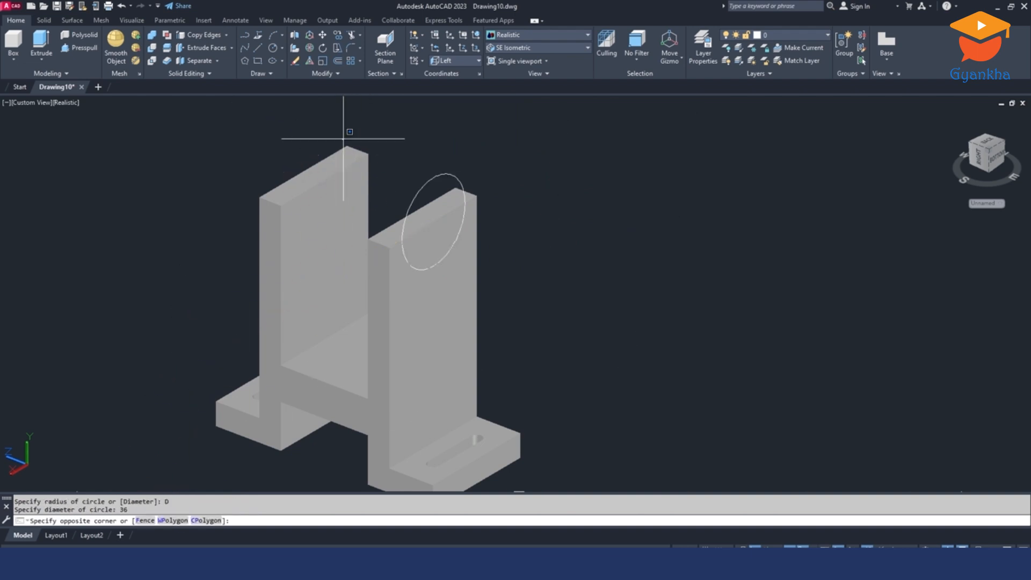
{"action": "left_click", "coordinate": [552, 359]}
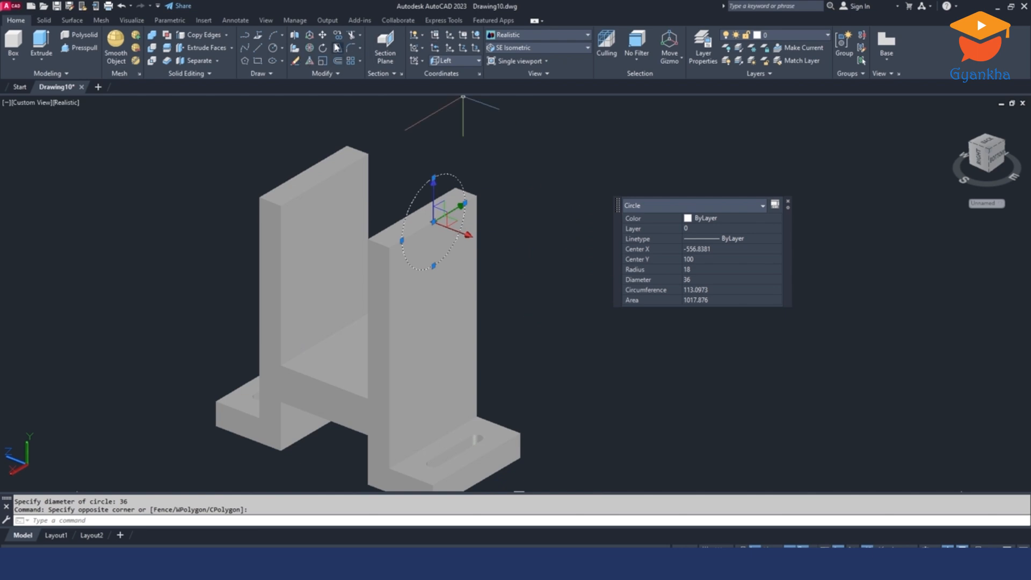
{"action": "left_click", "coordinate": [337, 34]}
{"action": "scroll", "coordinate": [424, 189], "scroll_direction": "up", "scroll_amount": 5}
{"action": "left_click", "coordinate": [445, 253]}
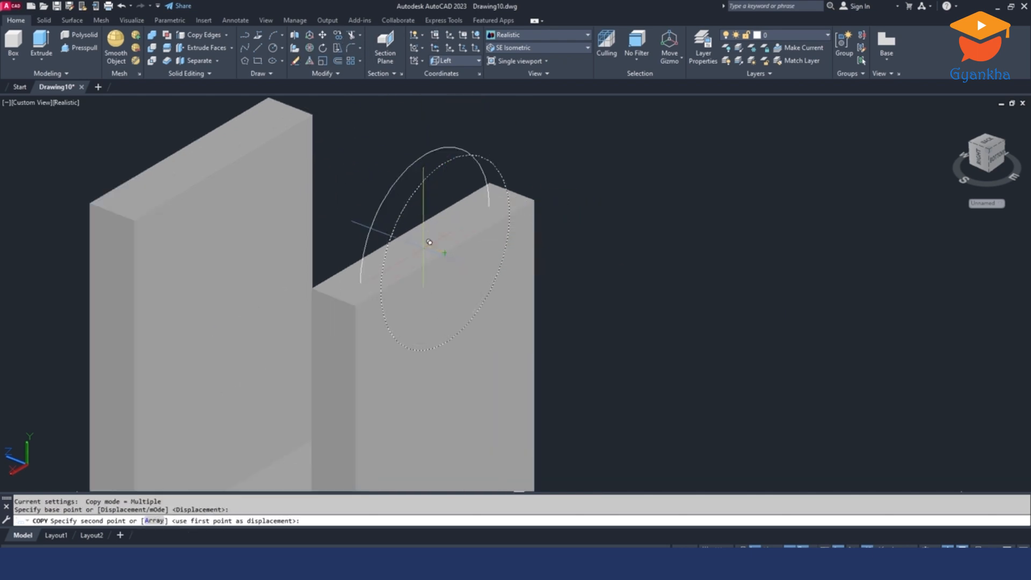
{"action": "left_click", "coordinate": [182, 149]}
{"action": "scroll", "coordinate": [301, 168], "scroll_direction": "down", "scroll_amount": 5}
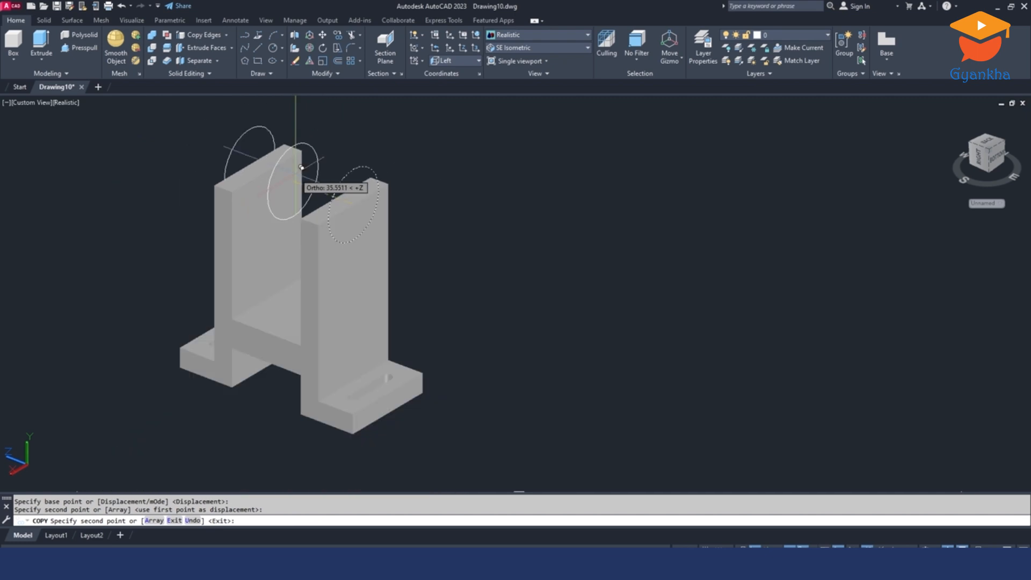
{"action": "key", "text": "Escape"}
{"action": "key", "text": "Escape"}
Step: Check the boss centre position in the exercise PDF and move both circles straight down by 25
{"action": "left_click", "coordinate": [210, 560]}
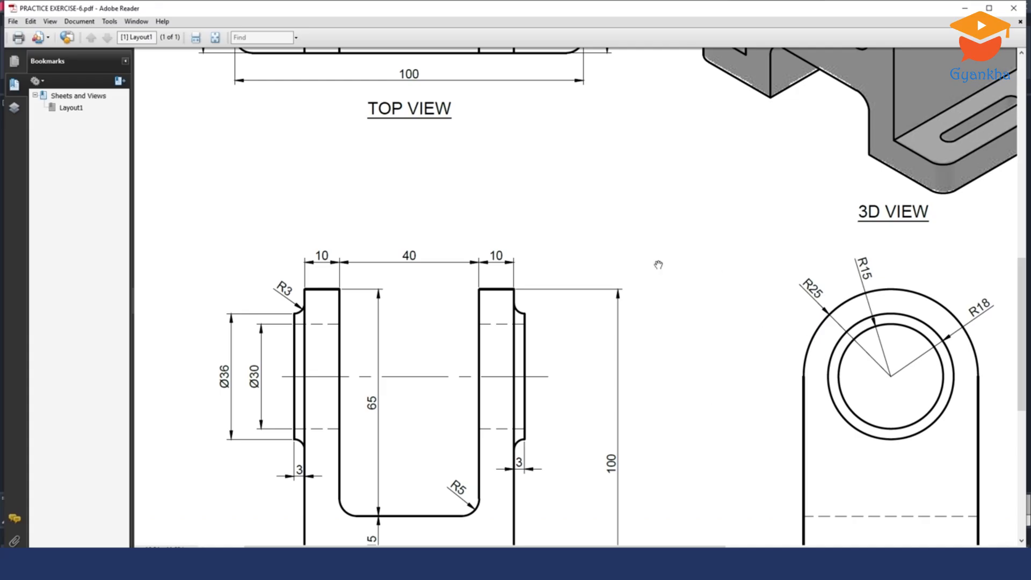
{"action": "scroll", "coordinate": [448, 192], "scroll_direction": "down", "scroll_amount": 2, "text": "ctrl"}
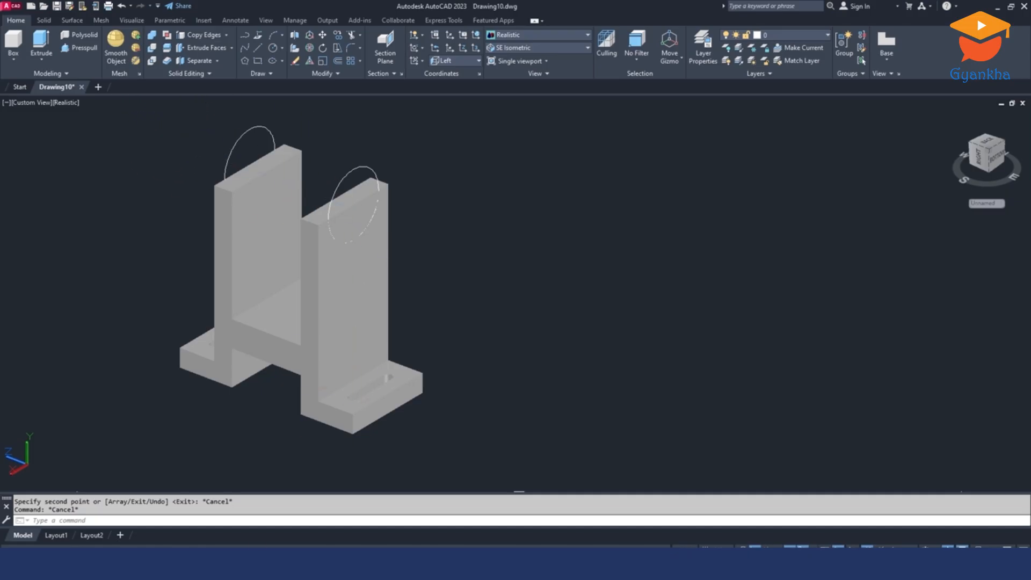
{"action": "left_click", "coordinate": [184, 115]}
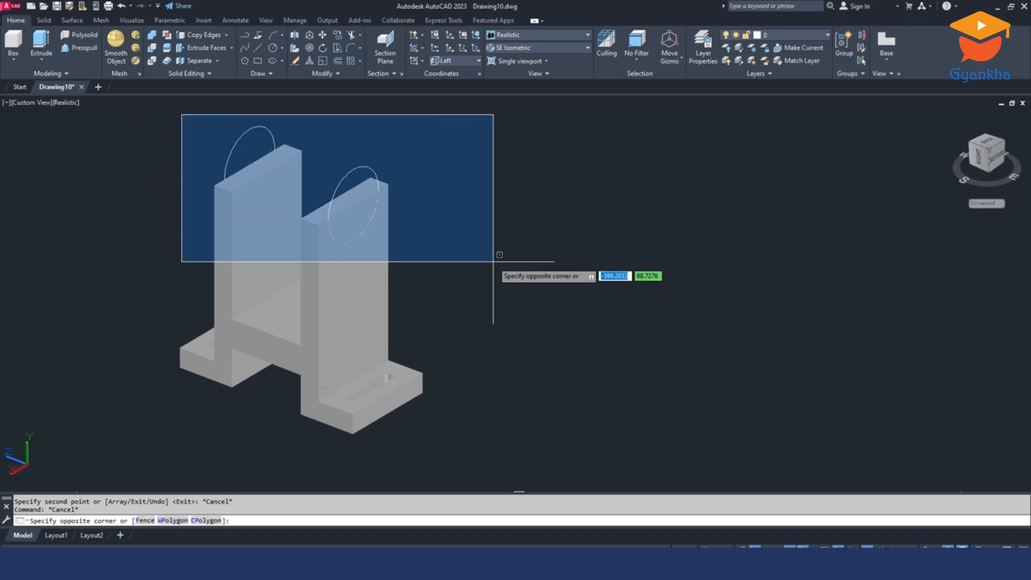
{"action": "left_click", "coordinate": [495, 322]}
{"action": "middle_click_drag", "start_coordinate": [451, 238], "coordinate": [462, 285]}
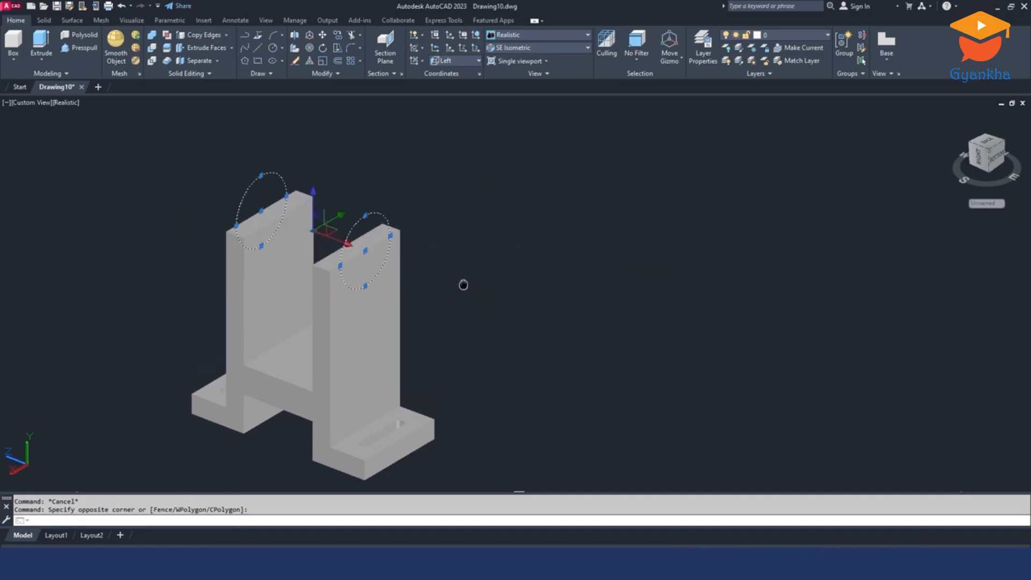
{"action": "left_click", "coordinate": [322, 34]}
{"action": "left_click", "coordinate": [539, 173]}
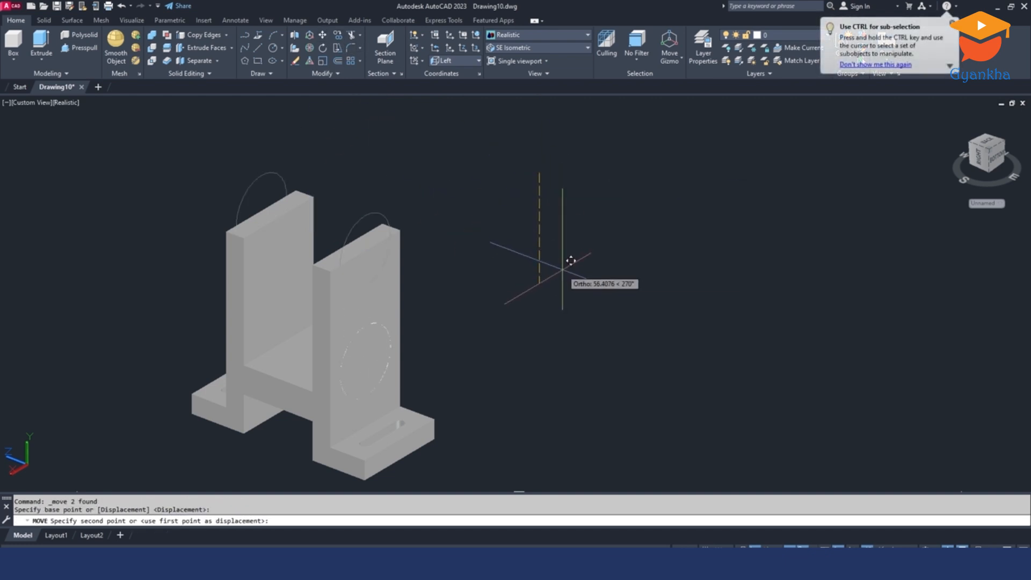
{"action": "type", "text": "25"}
{"action": "key", "text": "Return"}
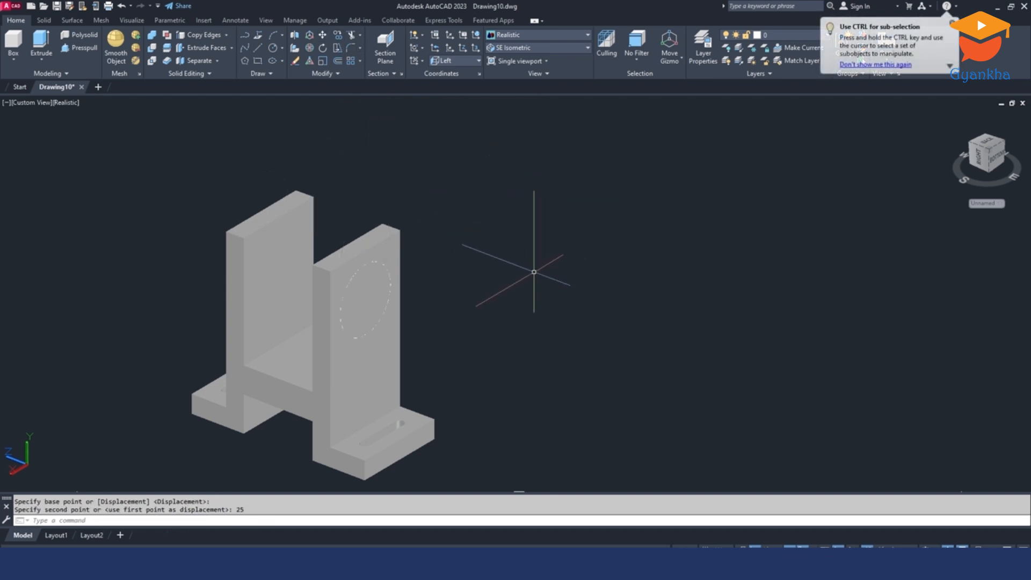
Step: Check the boss thickness in the exercise PDF and presspull the near upright's circle outward by 3
{"action": "left_click", "coordinate": [333, 567]}
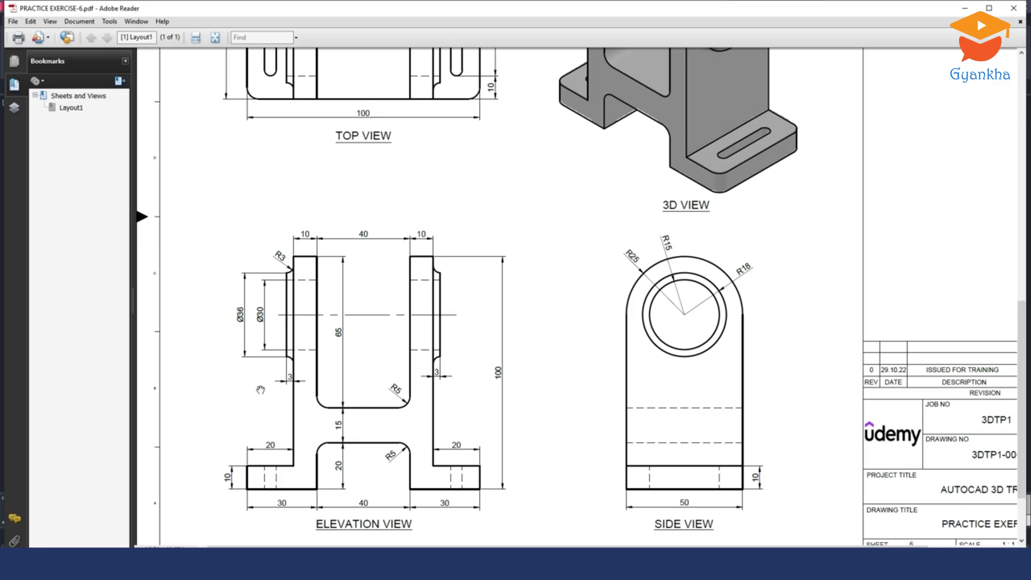
{"action": "key", "text": "alt+Tab"}
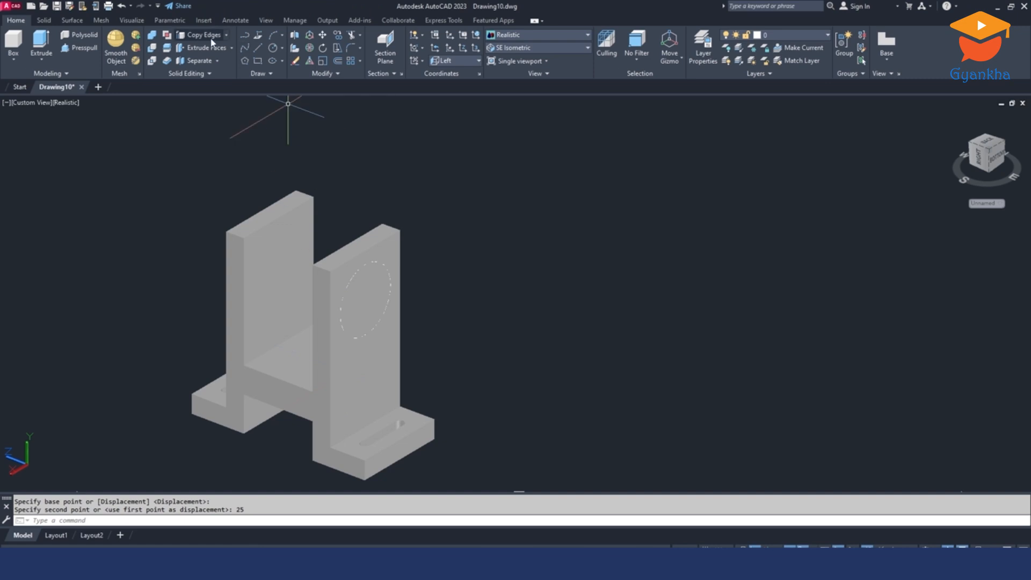
{"action": "left_click", "coordinate": [76, 49]}
{"action": "left_click", "coordinate": [371, 298]}
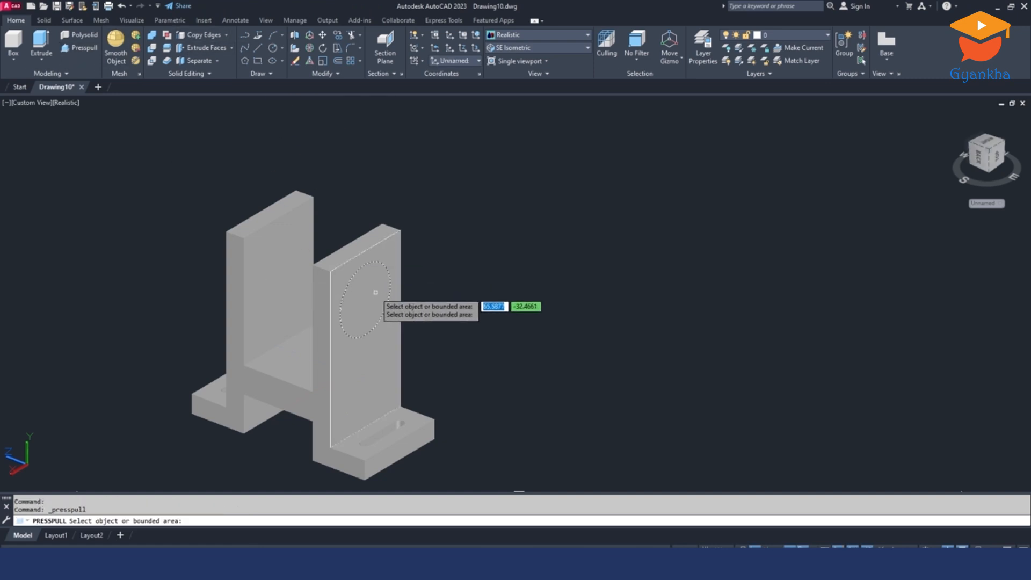
{"action": "type", "text": "3"}
{"action": "key", "text": "Return"}
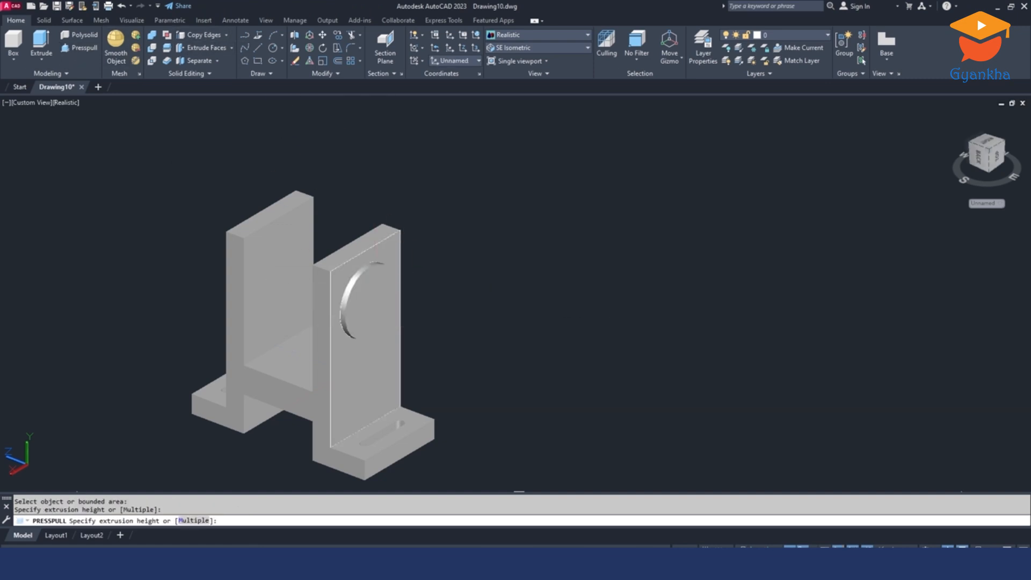
Step: Presspull the circle on the opposite upright's outer face outward by 3 to form the second boss
{"action": "middle_click_drag", "start_coordinate": [186, 289], "coordinate": [253, 292], "text": "shift"}
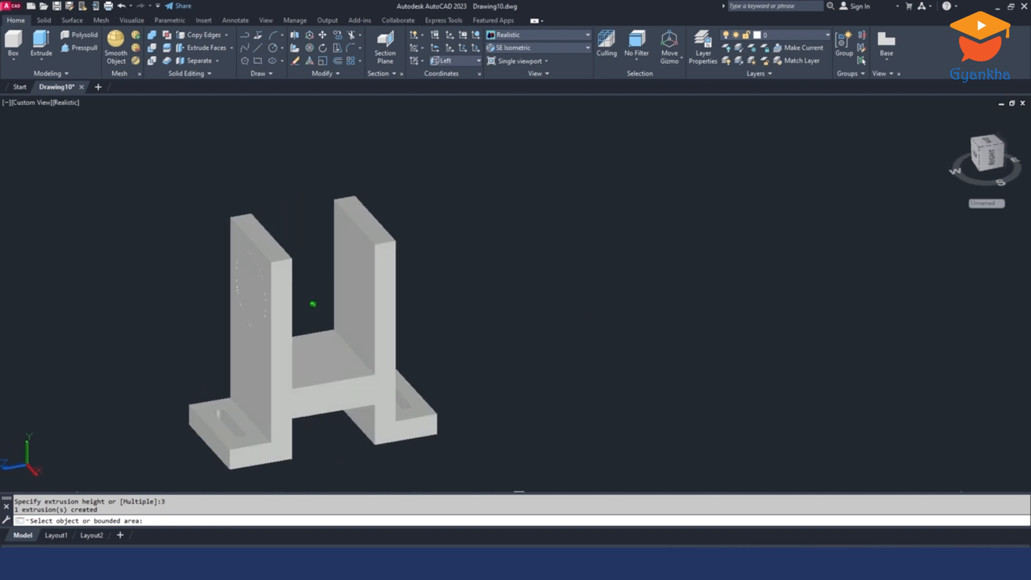
{"action": "left_click", "coordinate": [251, 293]}
{"action": "type", "text": "3"}
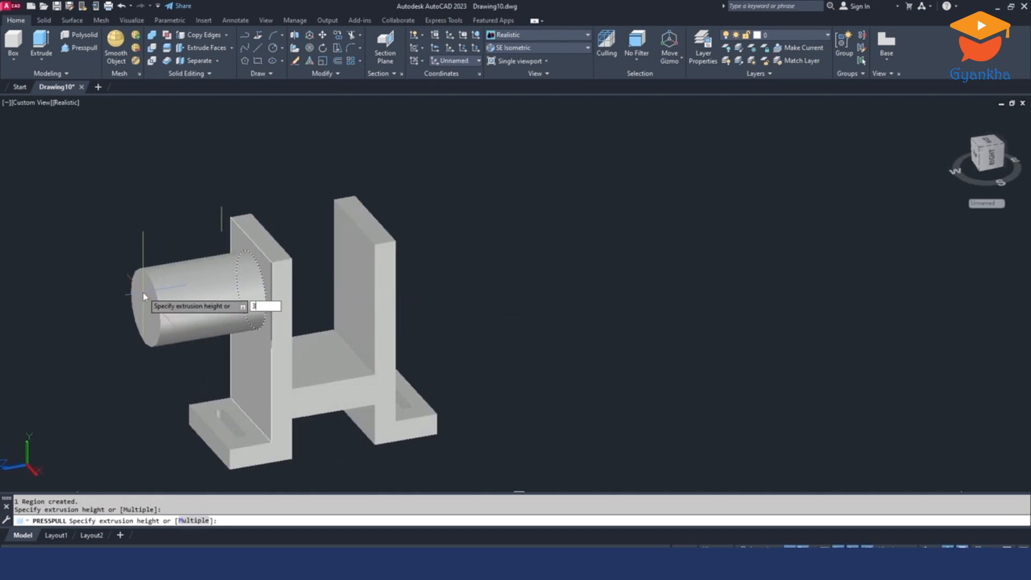
{"action": "key", "text": "Return"}
{"action": "key", "text": "Escape"}
{"action": "key", "text": "Escape"}
Step: Delete the leftover boss circles from both uprights
{"action": "left_click", "coordinate": [159, 160]}
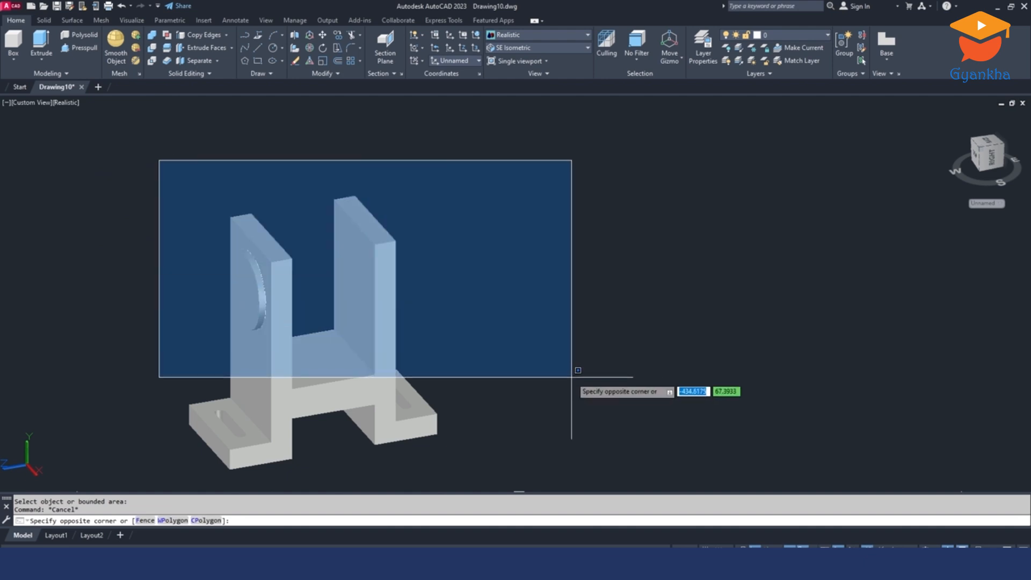
{"action": "left_click", "coordinate": [575, 374]}
{"action": "key", "text": "Delete"}
{"action": "middle_click_drag", "start_coordinate": [524, 338], "coordinate": [432, 325], "text": "shift"}
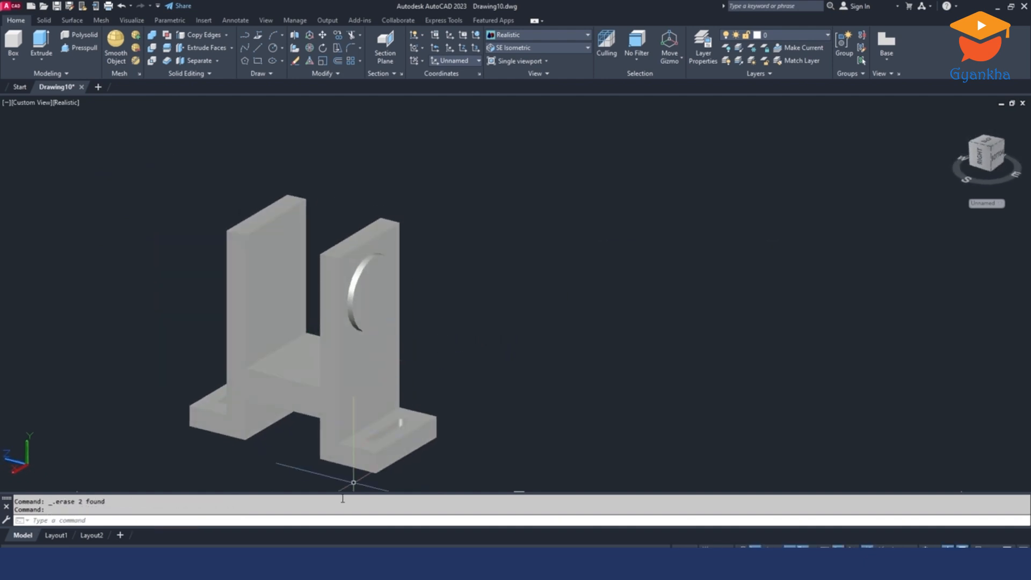
Step: Check the bore size in the exercise PDF and draw a circle of radius 15 at the near boss's centre
{"action": "left_click", "coordinate": [340, 567]}
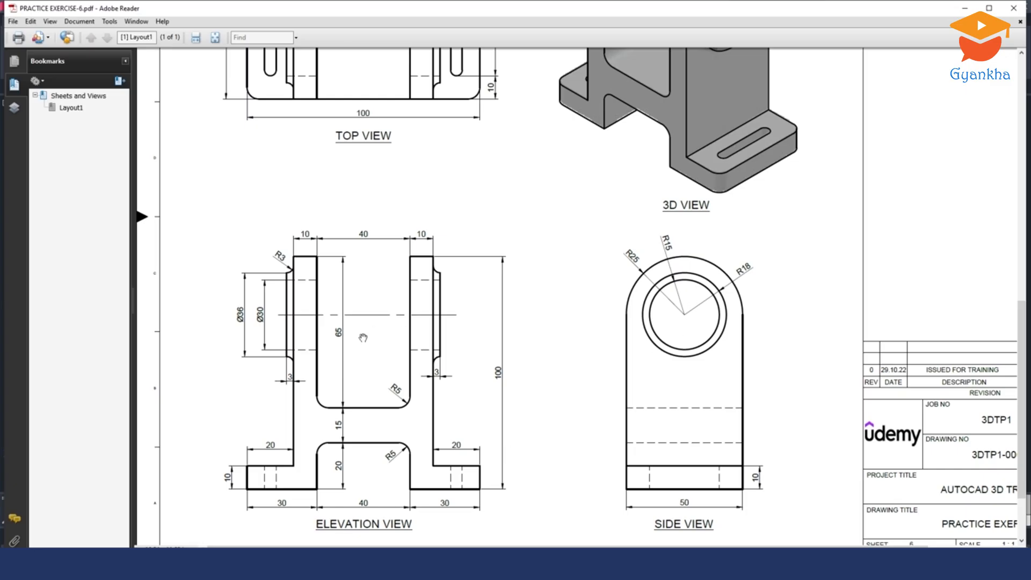
{"action": "scroll", "coordinate": [462, 249], "scroll_direction": "up", "scroll_amount": 2}
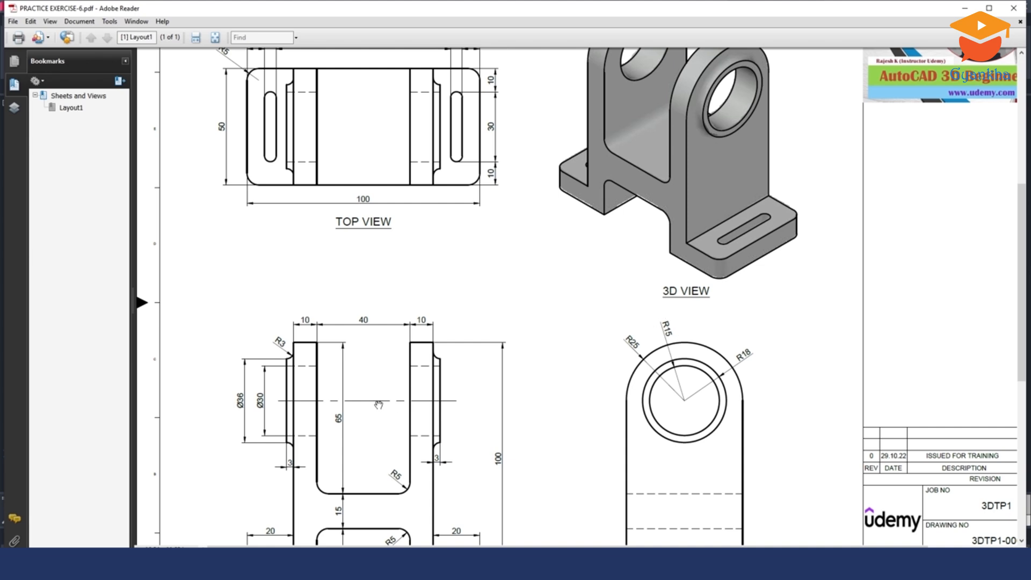
{"action": "key", "text": "alt+Tab"}
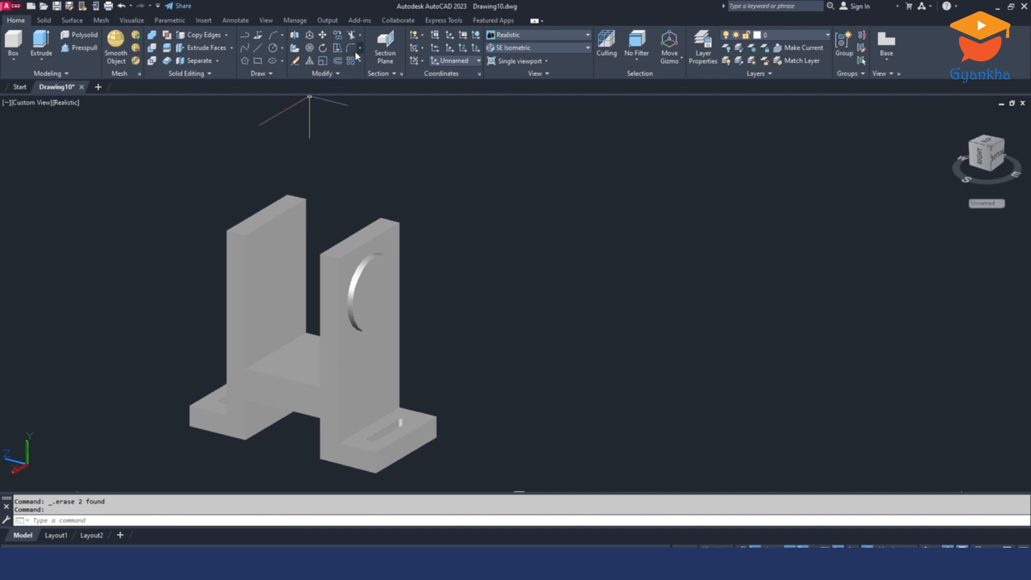
{"action": "left_click", "coordinate": [274, 50]}
{"action": "scroll", "coordinate": [399, 313], "scroll_direction": "up", "scroll_amount": 3}
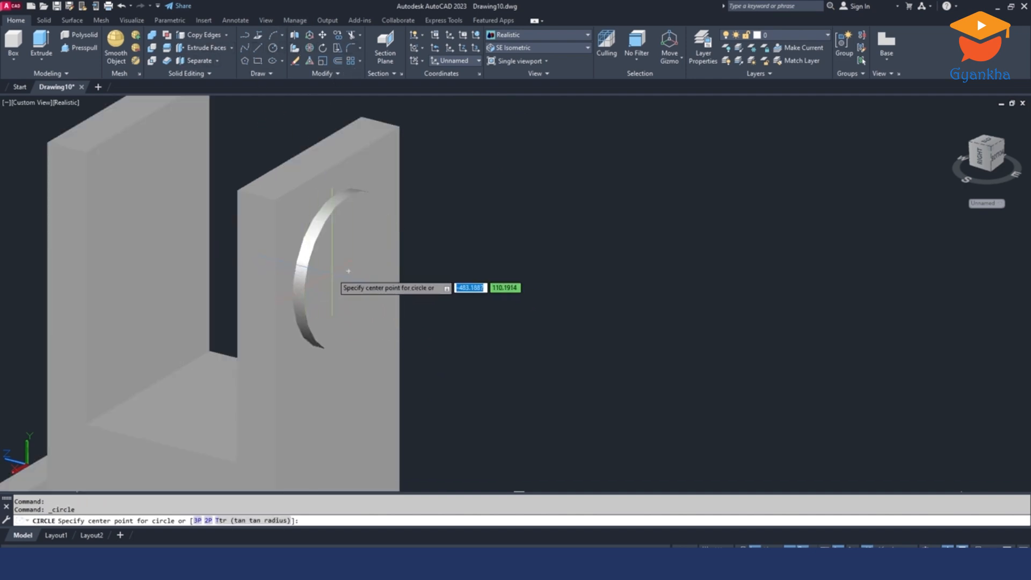
{"action": "left_click", "coordinate": [349, 273]}
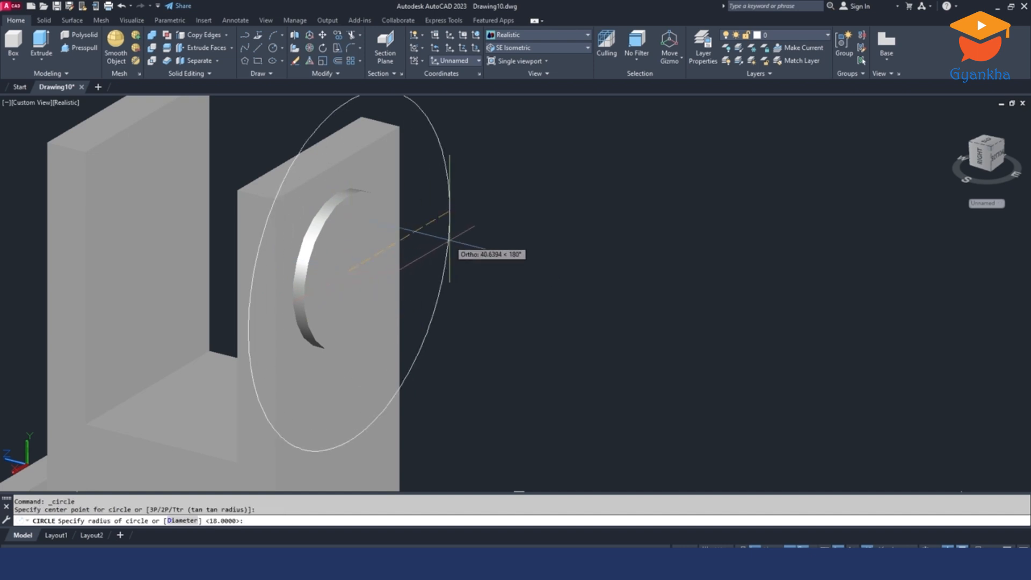
{"action": "type", "text": "1"}
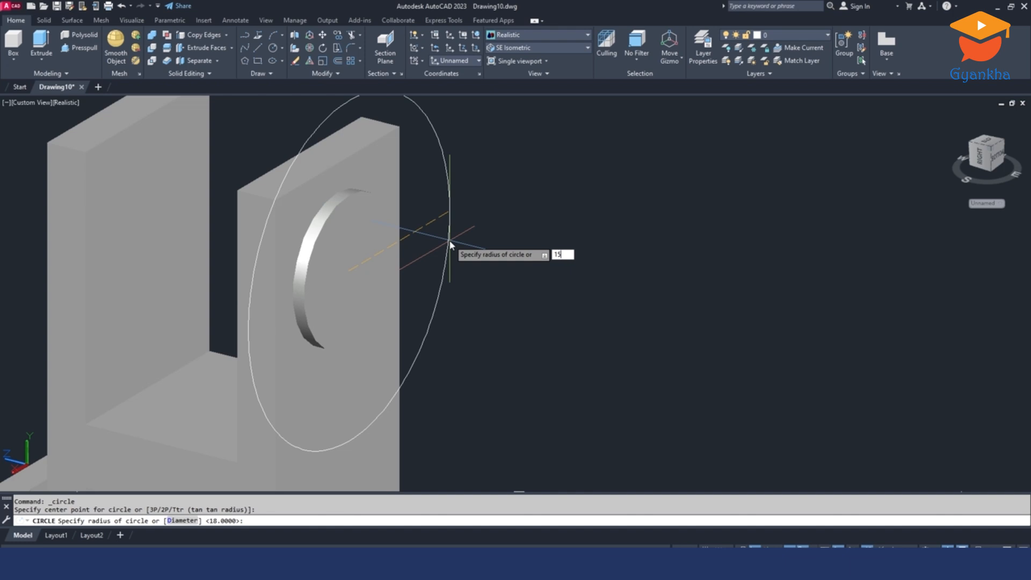
{"action": "type", "text": "5"}
{"action": "key", "text": "Return"}
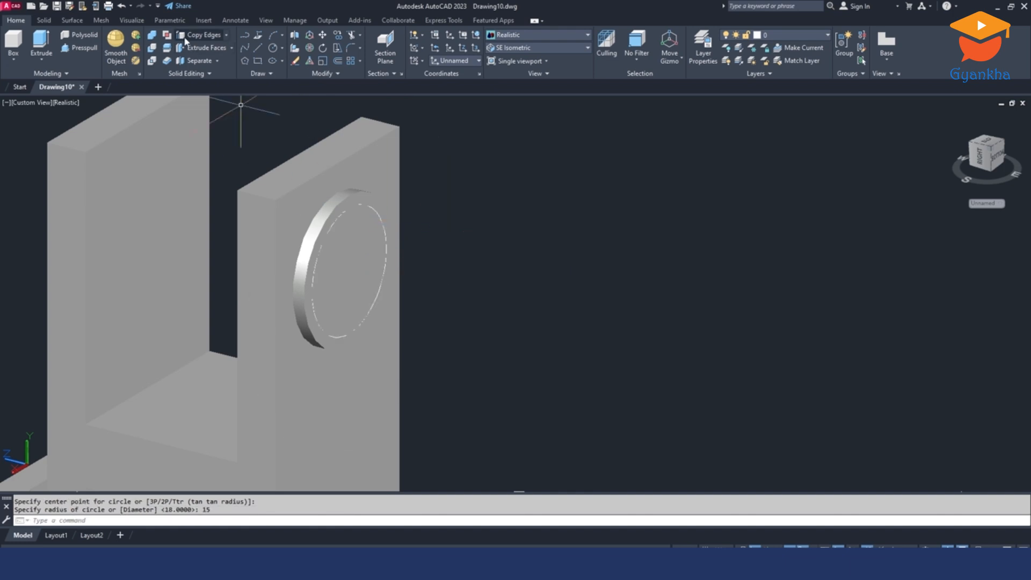
Step: Presspull the radius 15 circle through both uprights to cut the aligned bores
{"action": "left_click", "coordinate": [86, 48]}
{"action": "left_click", "coordinate": [343, 276]}
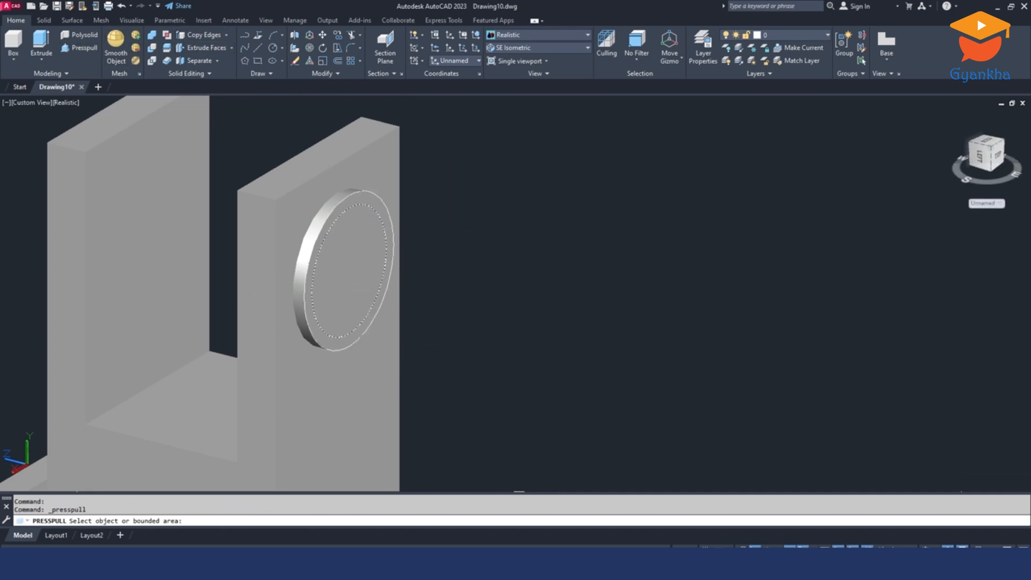
{"action": "scroll", "coordinate": [414, 292], "scroll_direction": "down", "scroll_amount": 6}
{"action": "left_click", "coordinate": [212, 230]}
{"action": "key", "text": "Escape"}
Step: Delete the leftover bore circle from the near boss
{"action": "left_click", "coordinate": [270, 182]}
{"action": "left_click", "coordinate": [532, 354]}
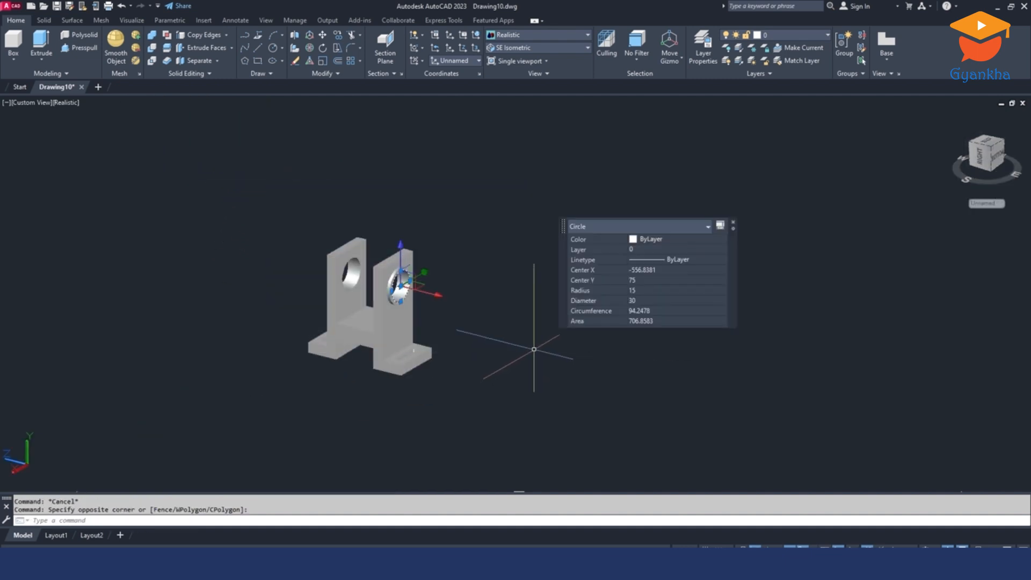
{"action": "key", "text": "Delete"}
{"action": "middle_click_drag", "start_coordinate": [442, 301], "coordinate": [432, 354], "text": "shift"}
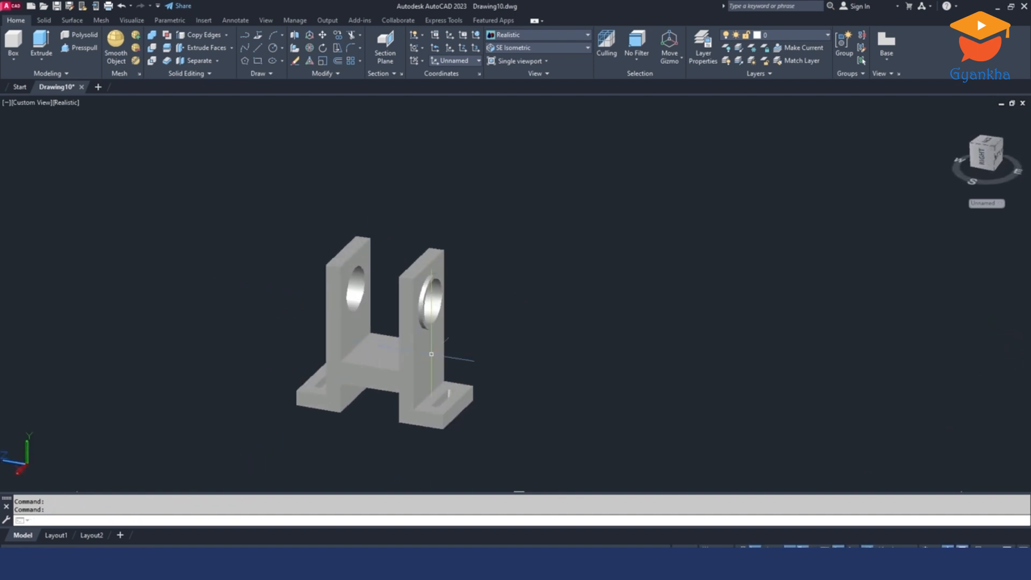
Step: Check the uprights' outer radius in the exercise PDF and fillet one top corner of the far upright with radius 25
{"action": "left_click", "coordinate": [301, 564]}
{"action": "scroll", "coordinate": [569, 381], "scroll_direction": "down", "scroll_amount": 2, "text": "ctrl"}
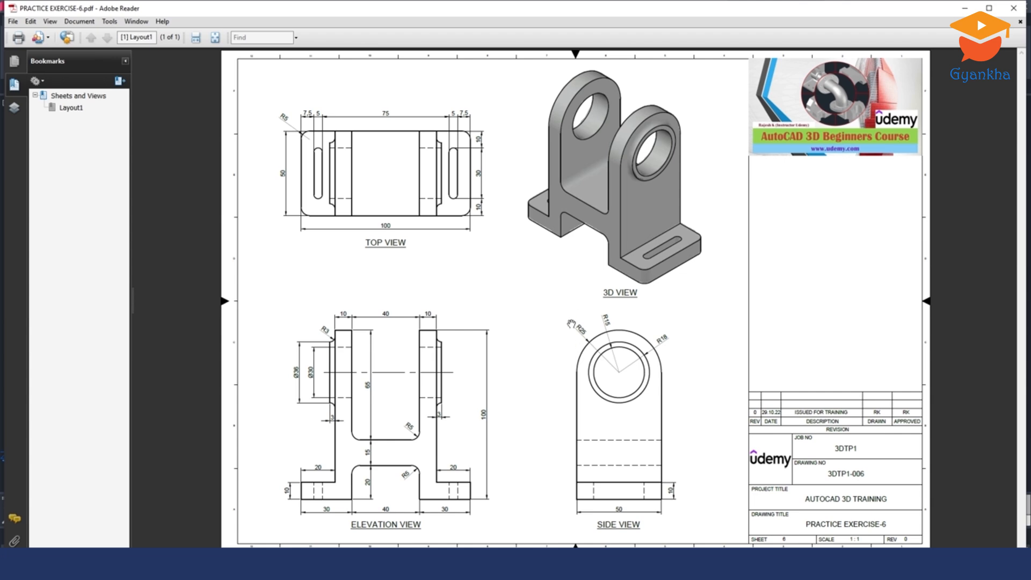
{"action": "left_click", "coordinate": [300, 564]}
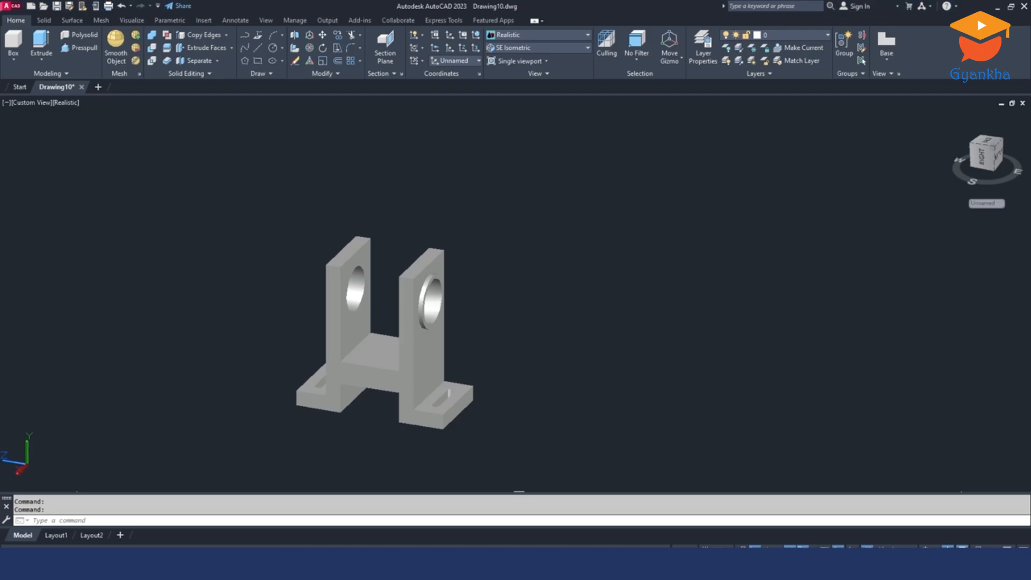
{"action": "left_click", "coordinate": [46, 20]}
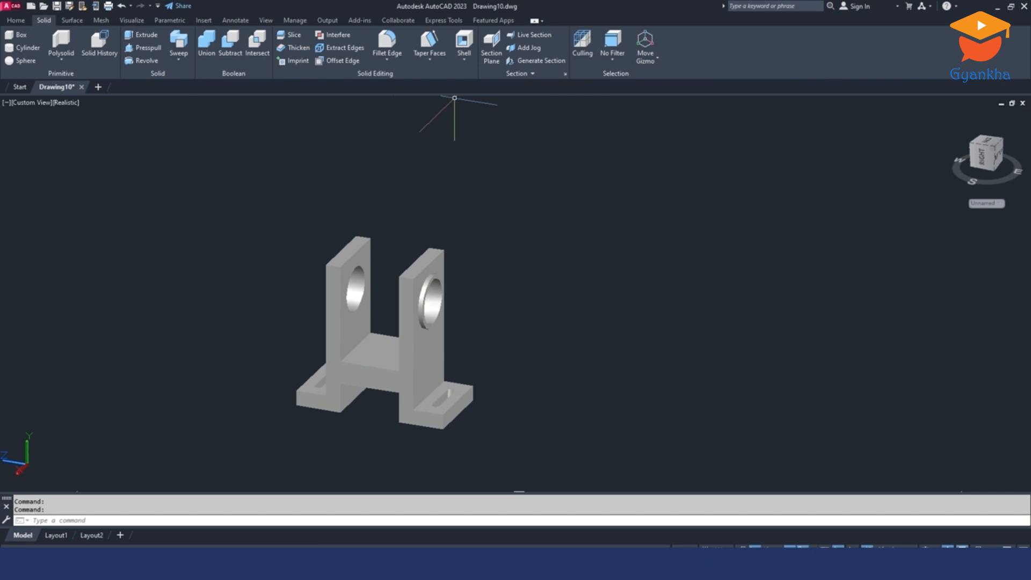
{"action": "left_click", "coordinate": [387, 44]}
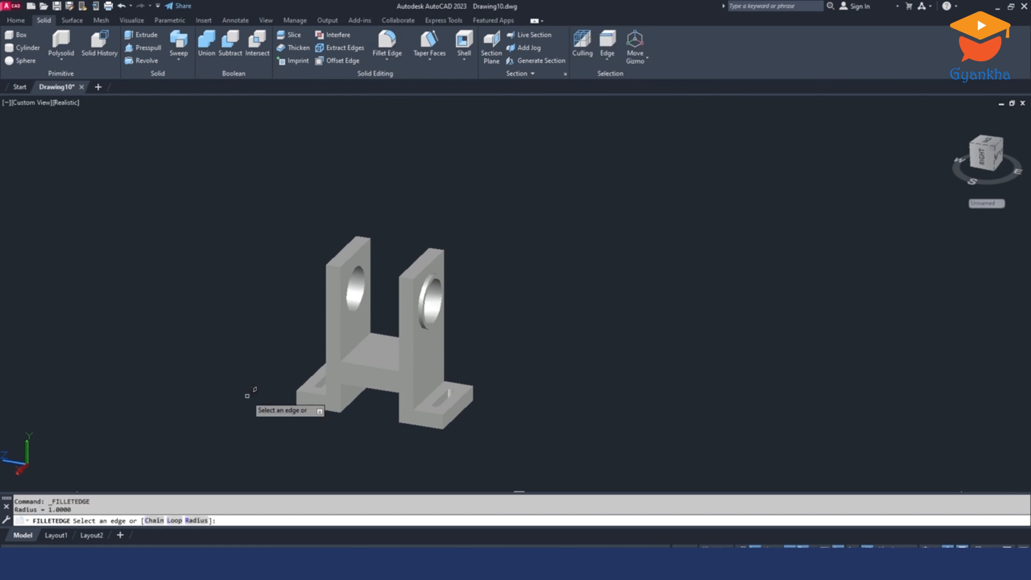
{"action": "left_click", "coordinate": [196, 521]}
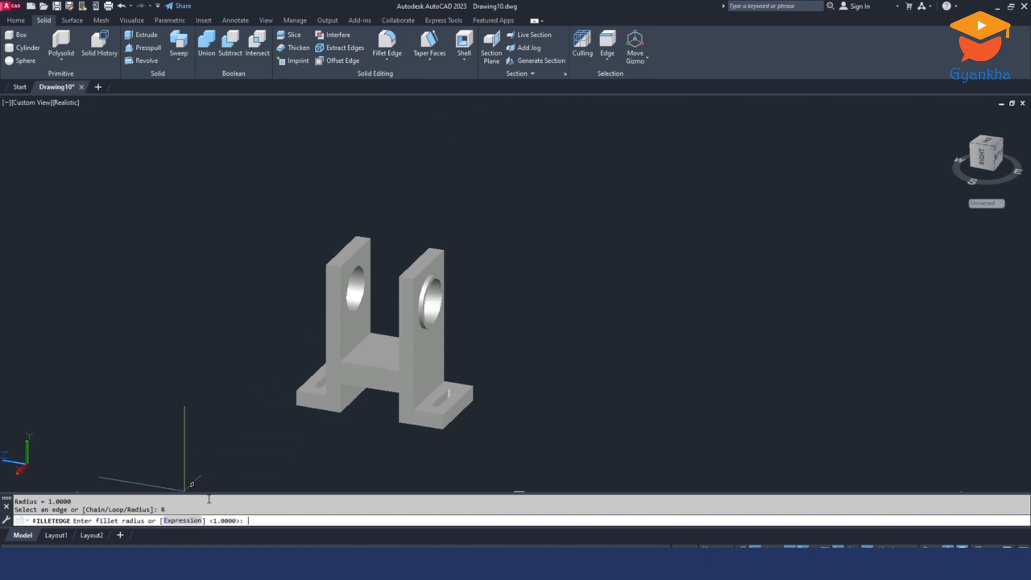
{"action": "type", "text": "25"}
{"action": "key", "text": "Return"}
{"action": "scroll", "coordinate": [370, 258], "scroll_direction": "up", "scroll_amount": 3}
{"action": "left_click", "coordinate": [312, 263]}
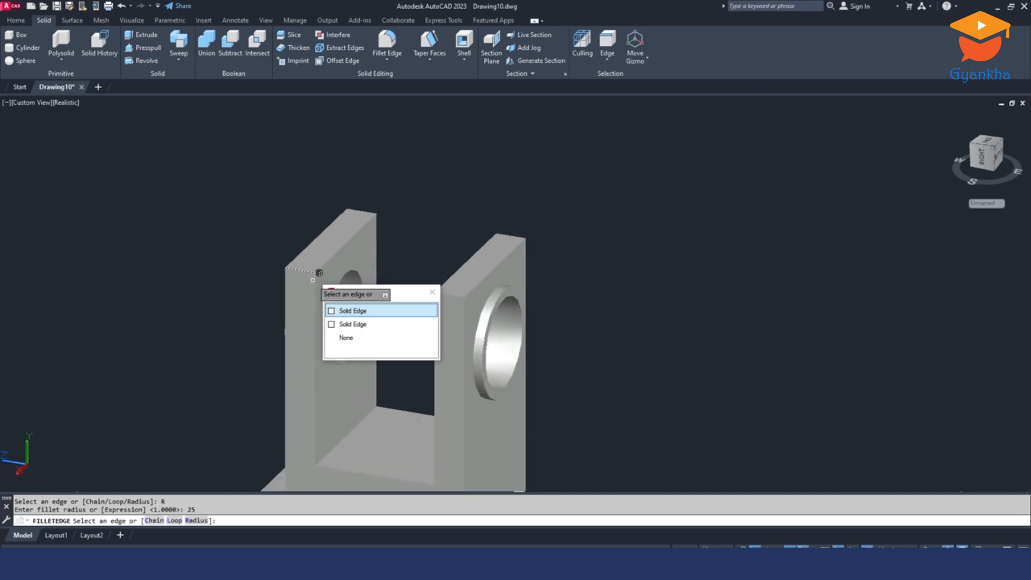
{"action": "left_click", "coordinate": [344, 311]}
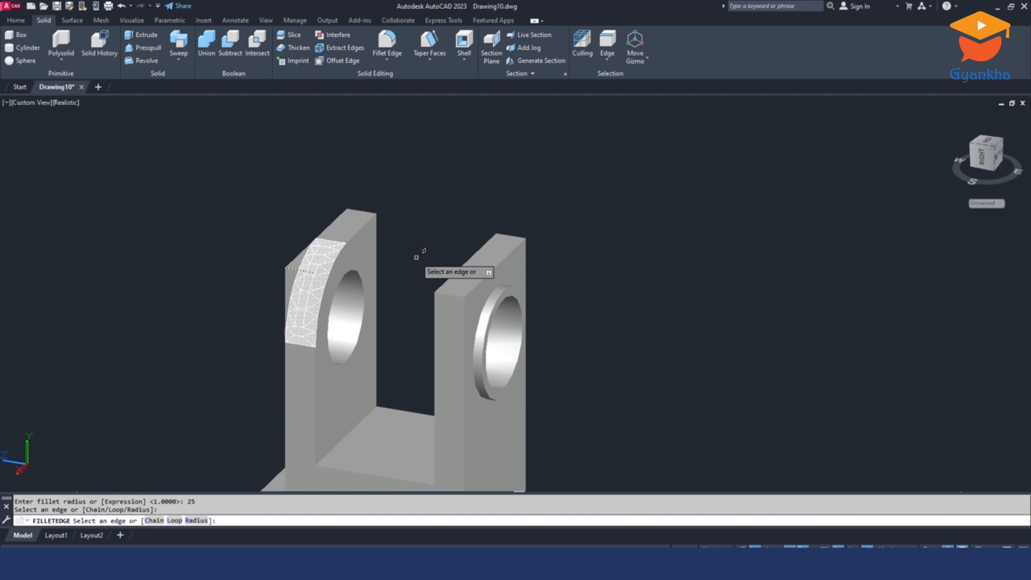
{"action": "key", "text": "Return"}
{"action": "key", "text": "Return"}
Step: Fillet the far upright's remaining top corner with radius 25
{"action": "middle_click_drag", "start_coordinate": [479, 225], "coordinate": [298, 241], "text": "shift"}
{"action": "key", "text": "Return"}
{"action": "left_click", "coordinate": [518, 243]}
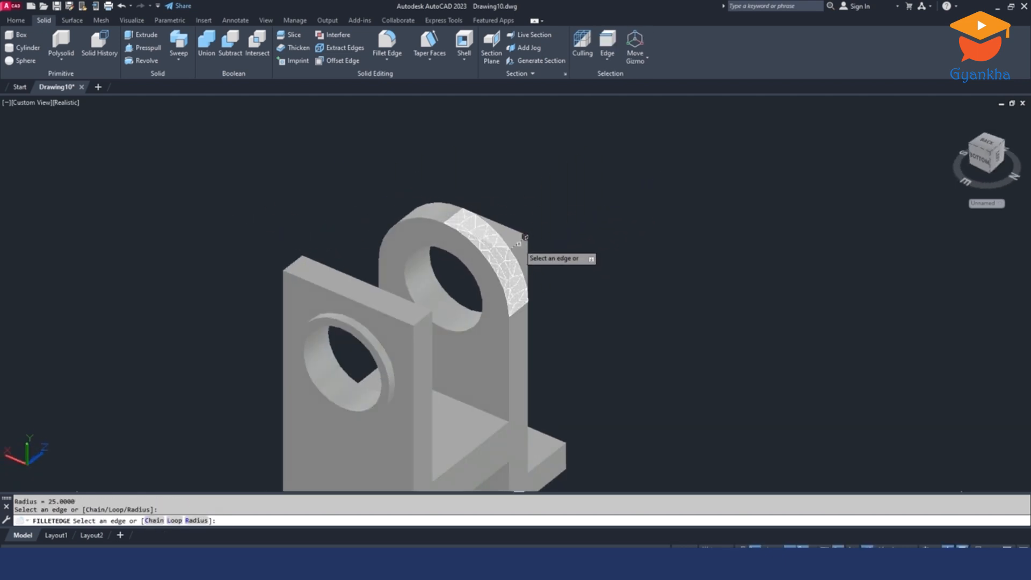
{"action": "key", "text": "Return"}
{"action": "key", "text": "Return"}
Step: Fillet both top corners of the near upright with radius 25
{"action": "key", "text": "Return"}
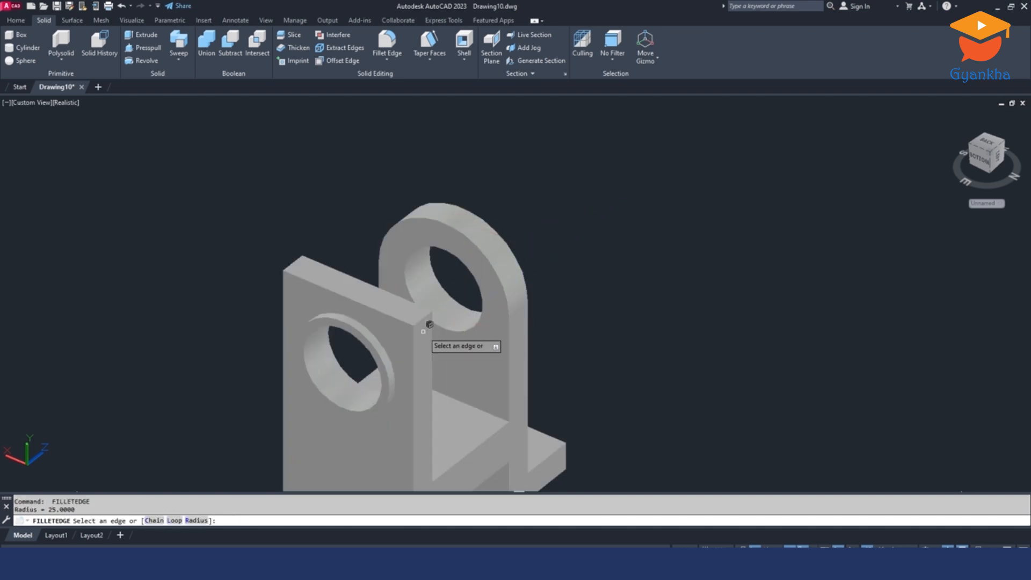
{"action": "left_click", "coordinate": [417, 320]}
{"action": "key", "text": "Return"}
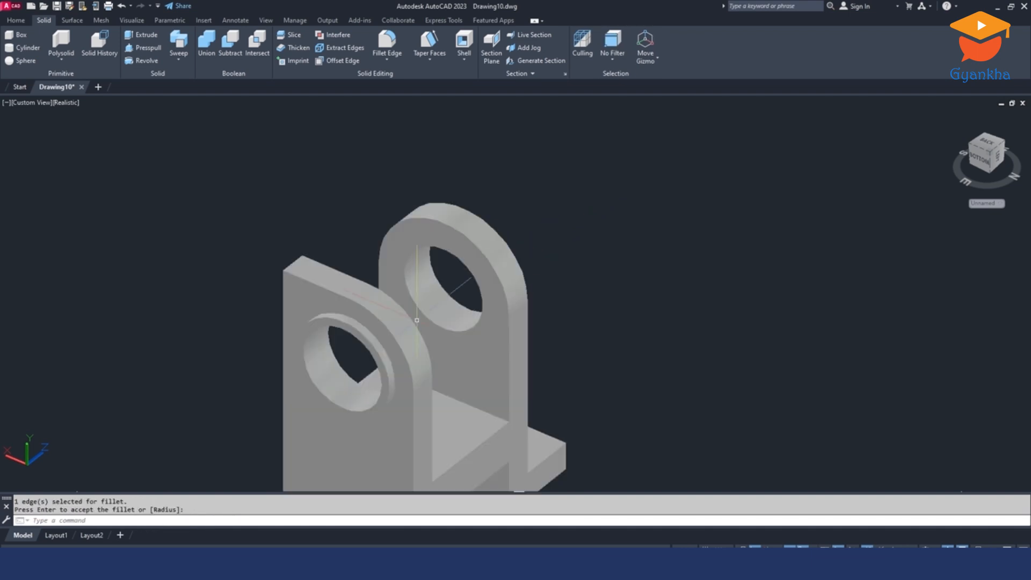
{"action": "key", "text": "Return"}
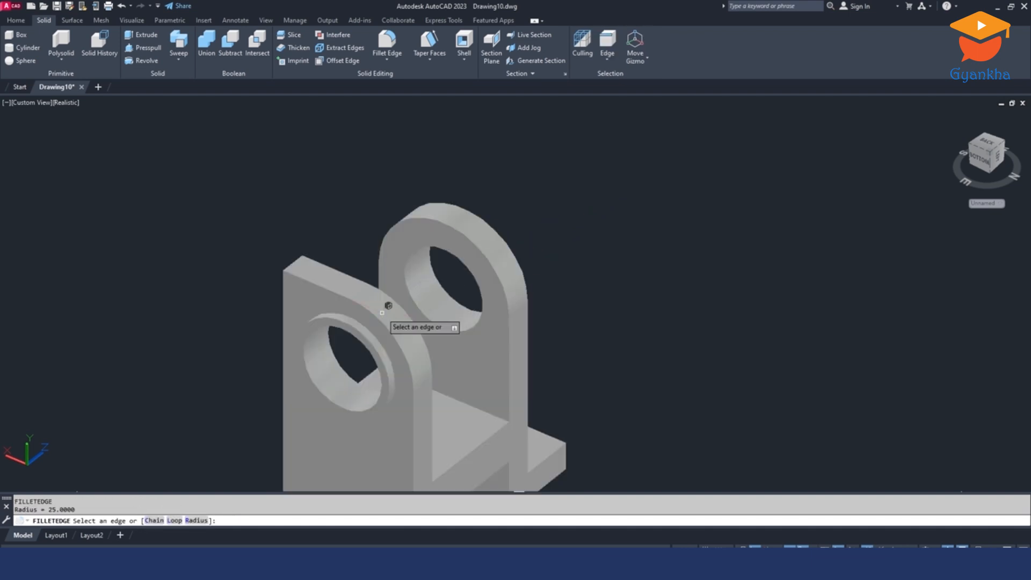
{"action": "left_click", "coordinate": [295, 260]}
{"action": "key", "text": "Return"}
{"action": "scroll", "coordinate": [298, 319], "scroll_direction": "down", "scroll_amount": 2}
{"action": "middle_click_drag", "start_coordinate": [299, 318], "coordinate": [477, 297], "text": "shift"}
{"action": "key", "text": "Return"}
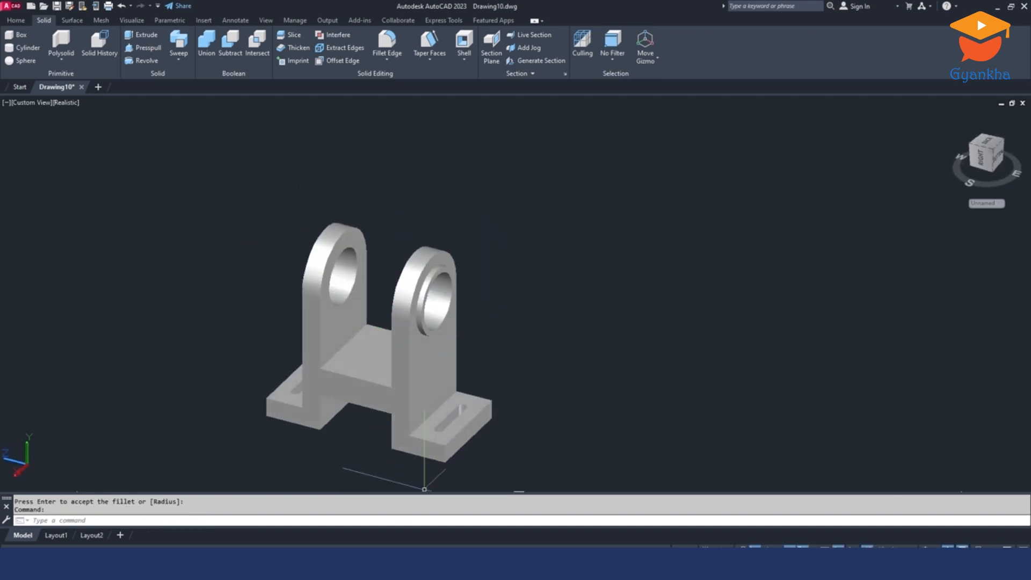
Step: Check the boss fillet radius in the exercise PDF and fillet the near boss's base edge with radius 3
{"action": "left_click", "coordinate": [456, 563]}
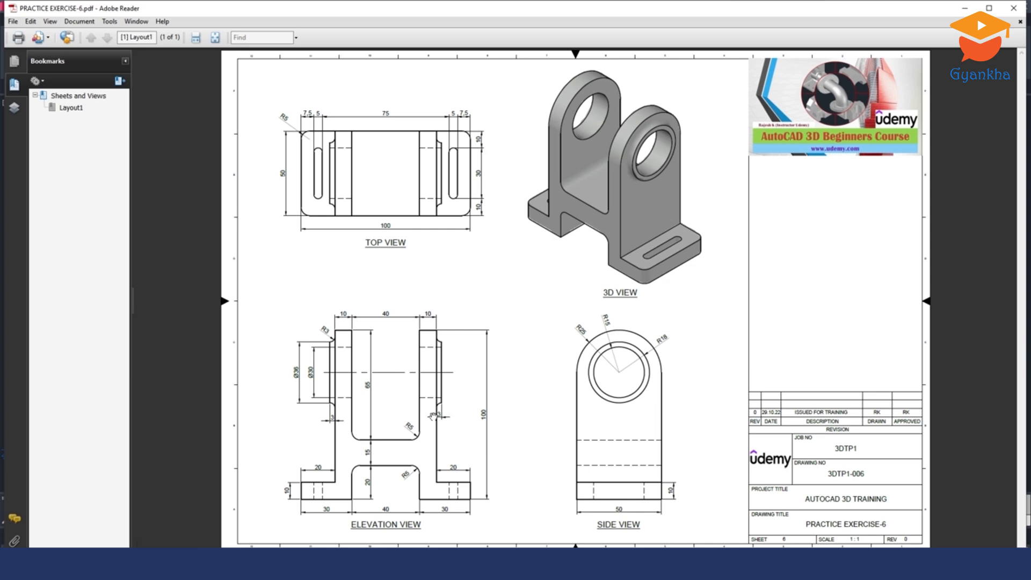
{"action": "scroll", "coordinate": [361, 428], "scroll_direction": "up", "scroll_amount": 3, "text": "ctrl"}
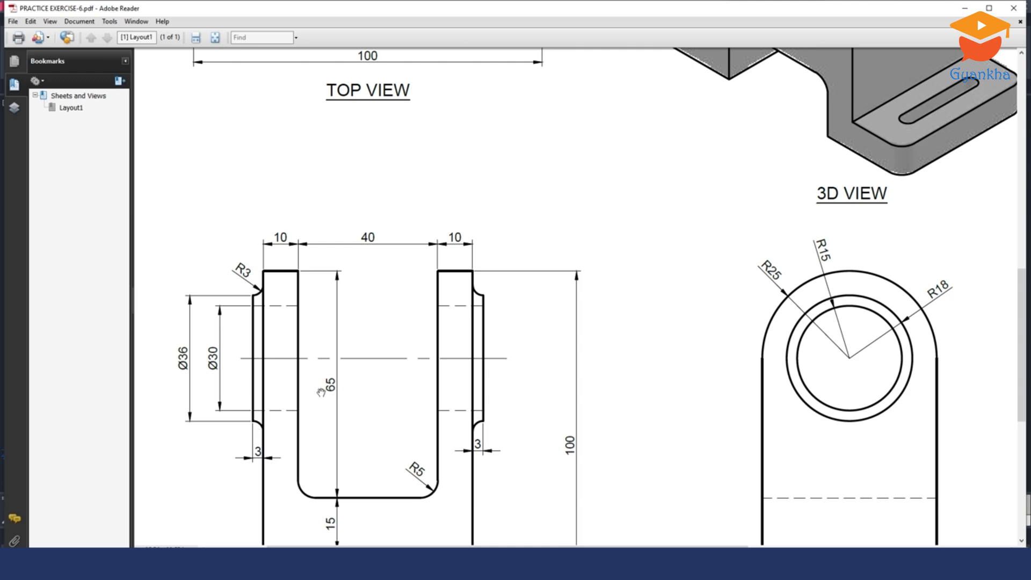
{"action": "key", "text": "alt+Tab"}
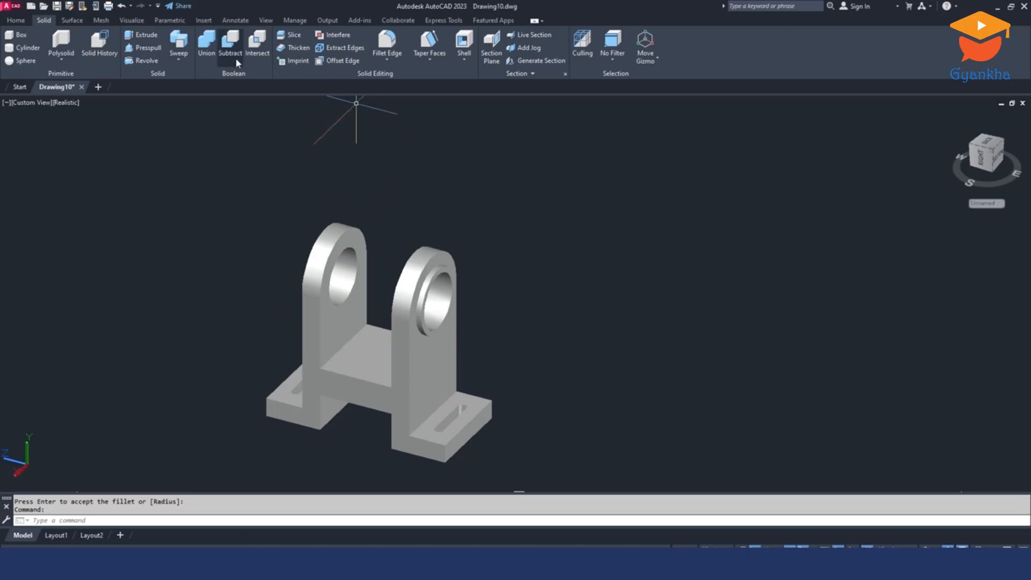
{"action": "left_click", "coordinate": [375, 39]}
{"action": "type", "text": "R"}
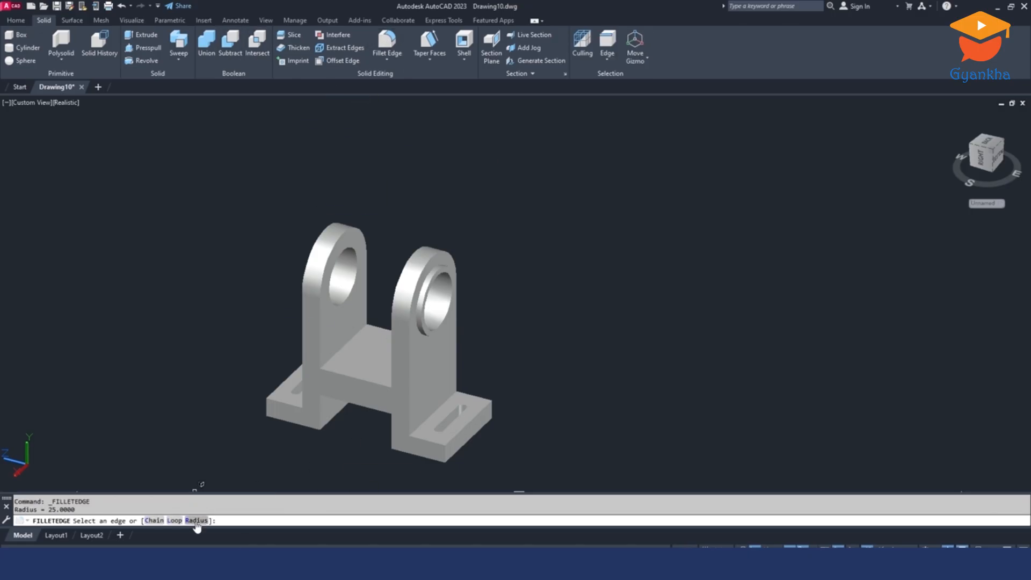
{"action": "key", "text": "Return"}
{"action": "type", "text": "3"}
{"action": "key", "text": "Return"}
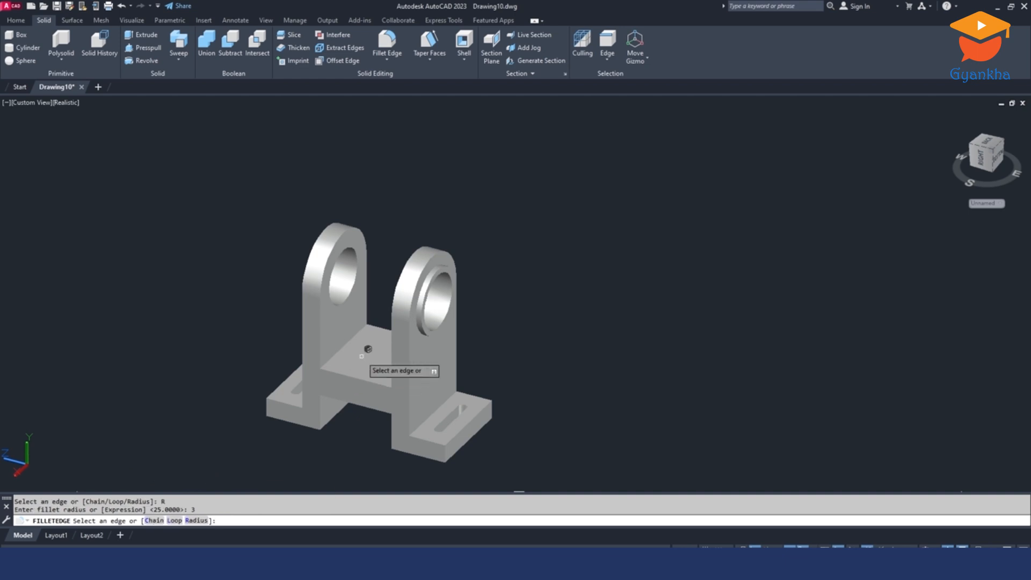
{"action": "scroll", "coordinate": [429, 278], "scroll_direction": "up", "scroll_amount": 5}
{"action": "left_click", "coordinate": [432, 276]}
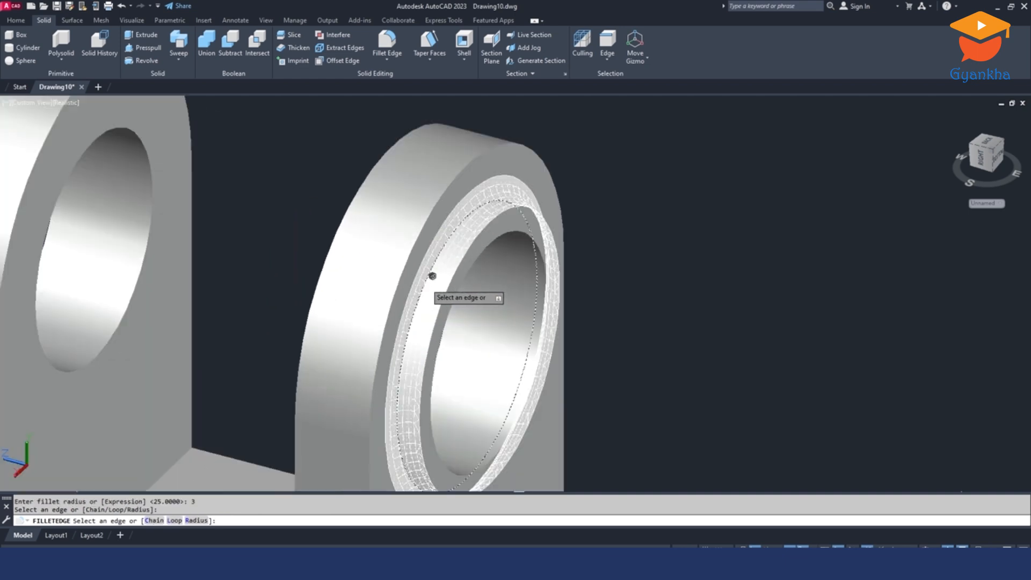
{"action": "key", "text": "Return"}
{"action": "scroll", "coordinate": [425, 283], "scroll_direction": "down", "scroll_amount": 3}
{"action": "key", "text": "Return"}
{"action": "scroll", "coordinate": [512, 235], "scroll_direction": "down", "scroll_amount": 2}
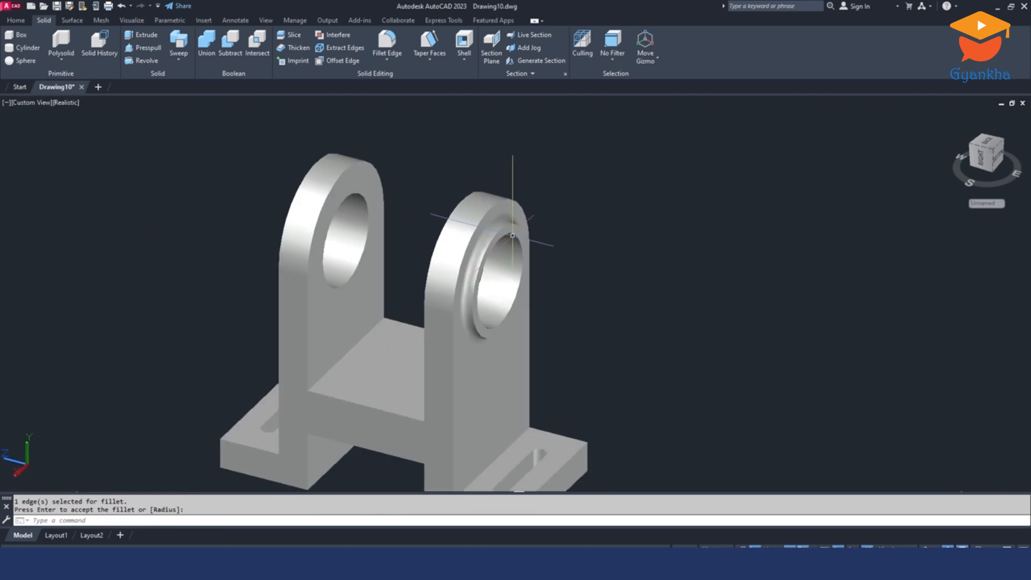
Step: Fillet the base edge of the boss on the opposite upright with radius 3
{"action": "key", "text": "Return"}
{"action": "middle_click_drag", "start_coordinate": [150, 365], "coordinate": [273, 324], "text": "shift"}
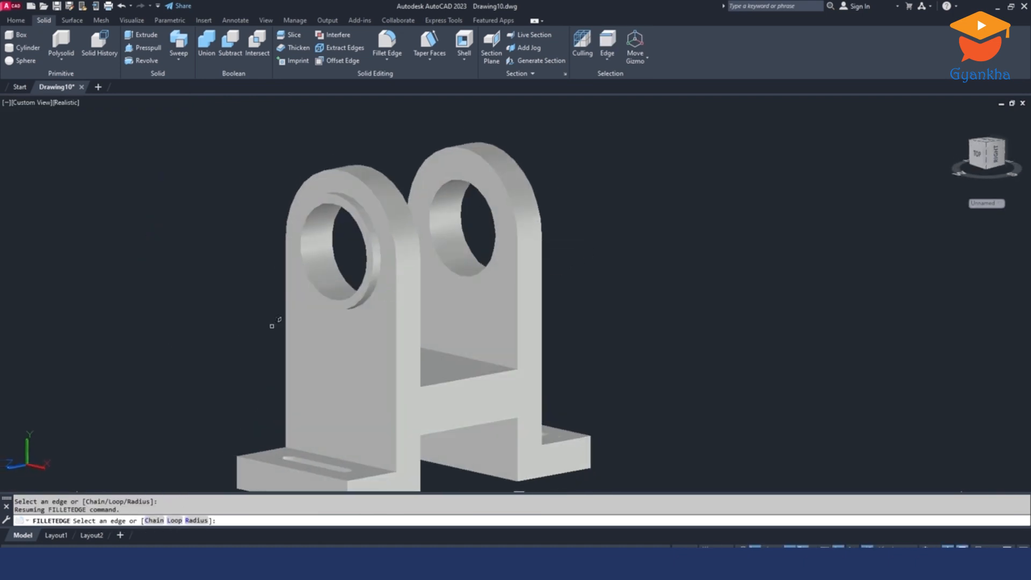
{"action": "scroll", "coordinate": [399, 268], "scroll_direction": "up", "scroll_amount": 4}
{"action": "left_click", "coordinate": [352, 271]}
{"action": "key", "text": "Return"}
{"action": "scroll", "coordinate": [353, 301], "scroll_direction": "down", "scroll_amount": 4}
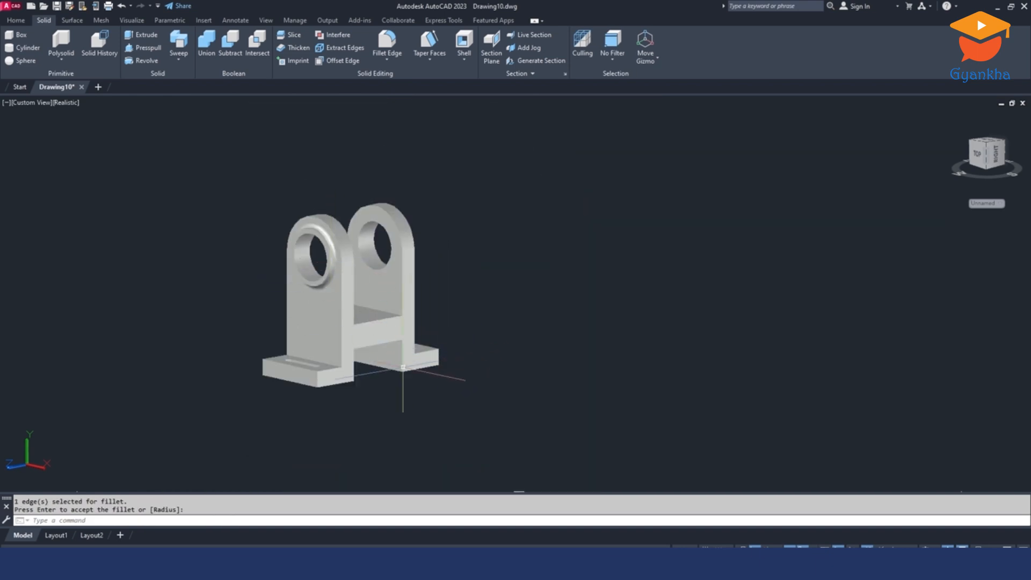
{"action": "key", "text": "Return"}
Step: Examine the elevation view in the exercise PDF for the corner radii above and below the connecting web
{"action": "key", "text": "alt+Tab"}
{"action": "scroll", "coordinate": [453, 424], "scroll_direction": "down", "scroll_amount": 3, "text": "ctrl"}
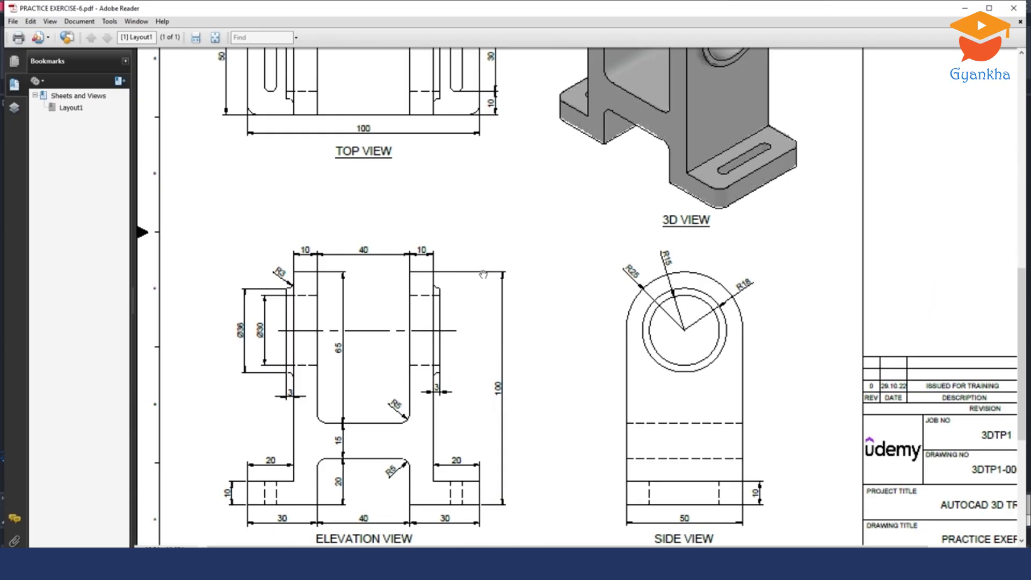
{"action": "scroll", "coordinate": [376, 445], "scroll_direction": "up", "scroll_amount": 3, "text": "ctrl"}
{"action": "scroll", "coordinate": [376, 446], "scroll_direction": "down", "scroll_amount": 2}
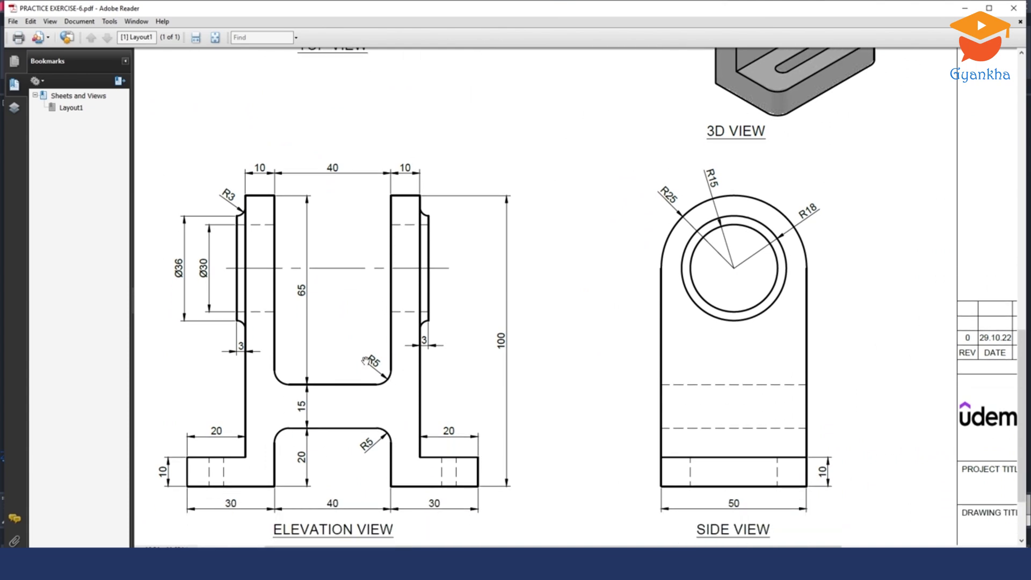
{"action": "scroll", "coordinate": [407, 378], "scroll_direction": "down", "scroll_amount": 2, "text": "ctrl"}
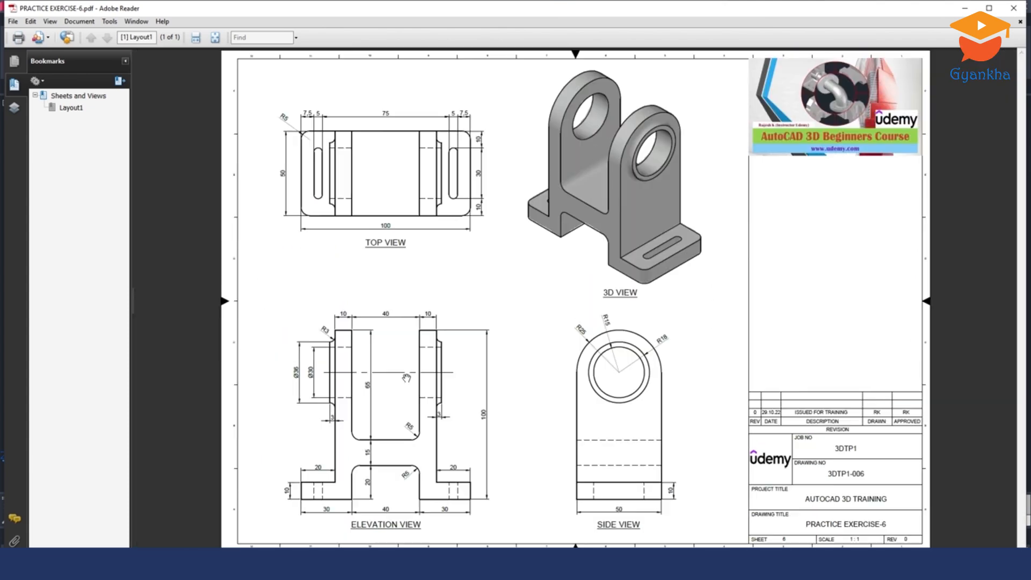
{"action": "key", "text": "alt+Tab"}
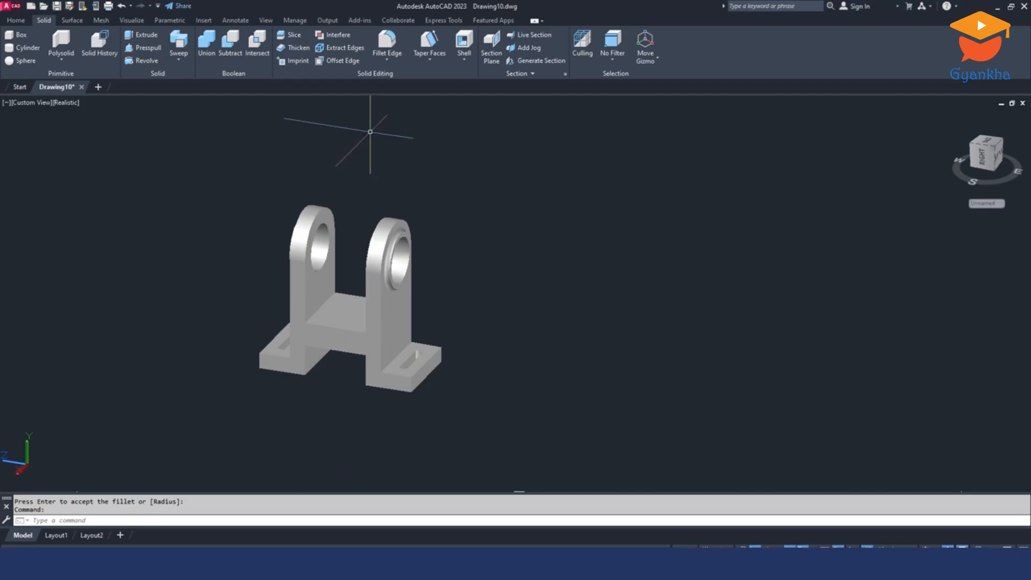
Step: Fillet both inner corners where the web's upper face meets the uprights with radius 5
{"action": "left_click", "coordinate": [393, 49]}
{"action": "left_click", "coordinate": [188, 520]}
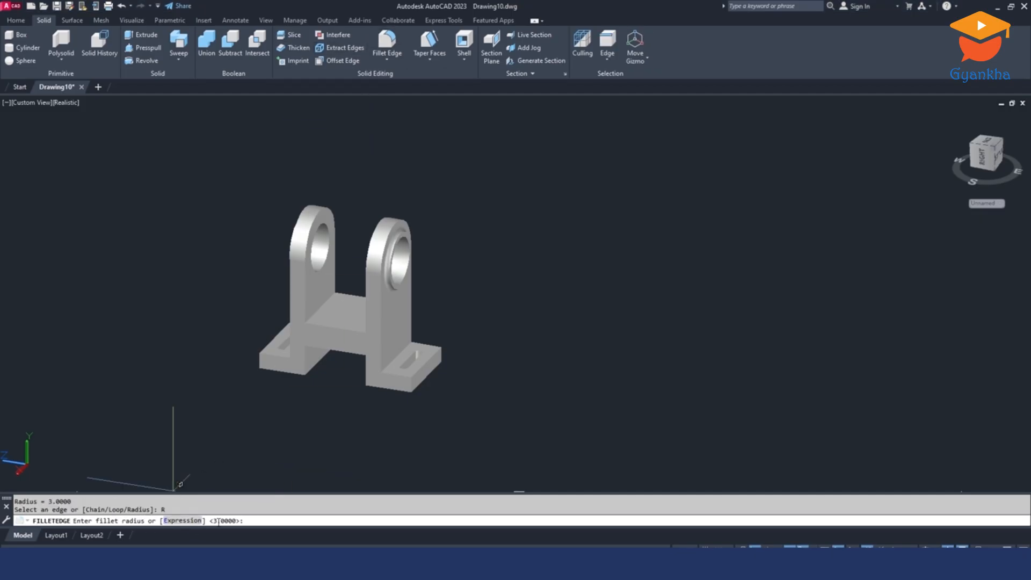
{"action": "type", "text": "5"}
{"action": "key", "text": "Return"}
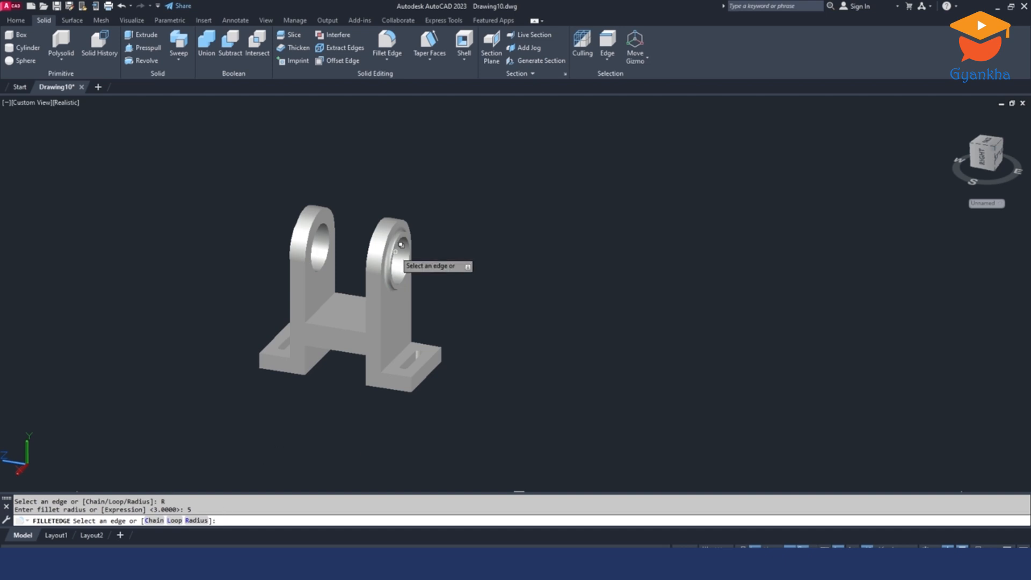
{"action": "scroll", "coordinate": [265, 323], "scroll_direction": "up", "scroll_amount": 5}
{"action": "left_click", "coordinate": [293, 297]}
{"action": "middle_click_drag", "start_coordinate": [369, 264], "coordinate": [466, 280], "text": "shift"}
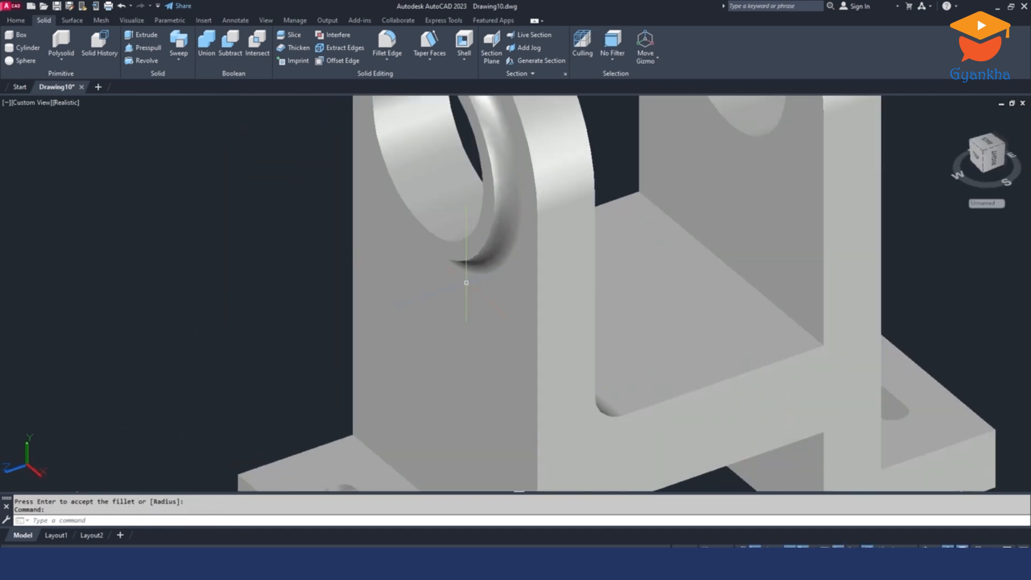
{"action": "key", "text": "Return"}
{"action": "left_click", "coordinate": [793, 307]}
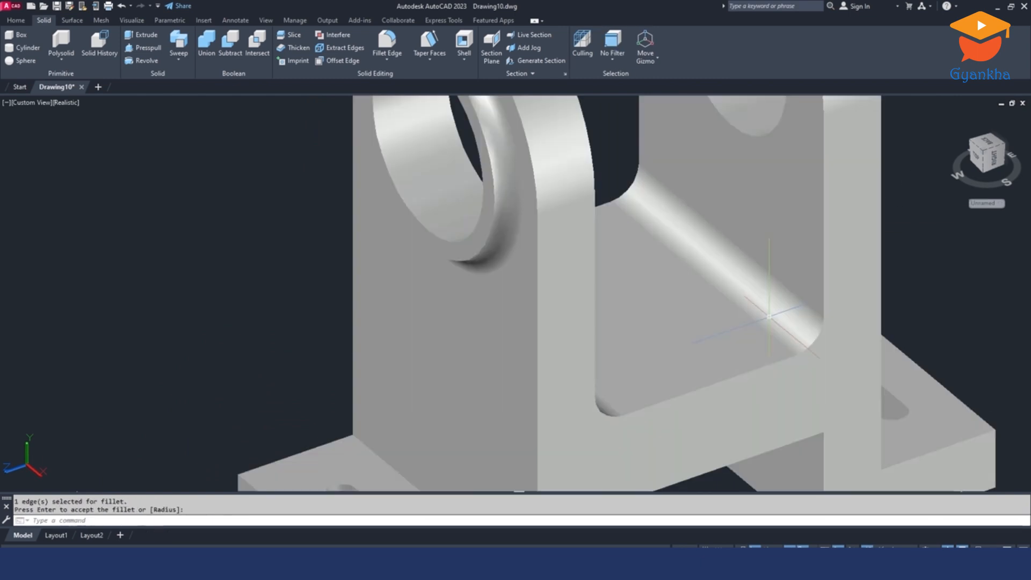
Step: Fillet one of the two inner corners beneath the connecting web with radius 5
{"action": "scroll", "coordinate": [769, 317], "scroll_direction": "down", "scroll_amount": 5}
{"action": "middle_click_drag", "start_coordinate": [722, 363], "coordinate": [690, 224], "text": "shift"}
{"action": "key", "text": "Return"}
{"action": "scroll", "coordinate": [692, 225], "scroll_direction": "up", "scroll_amount": 4}
{"action": "key", "text": "Return"}
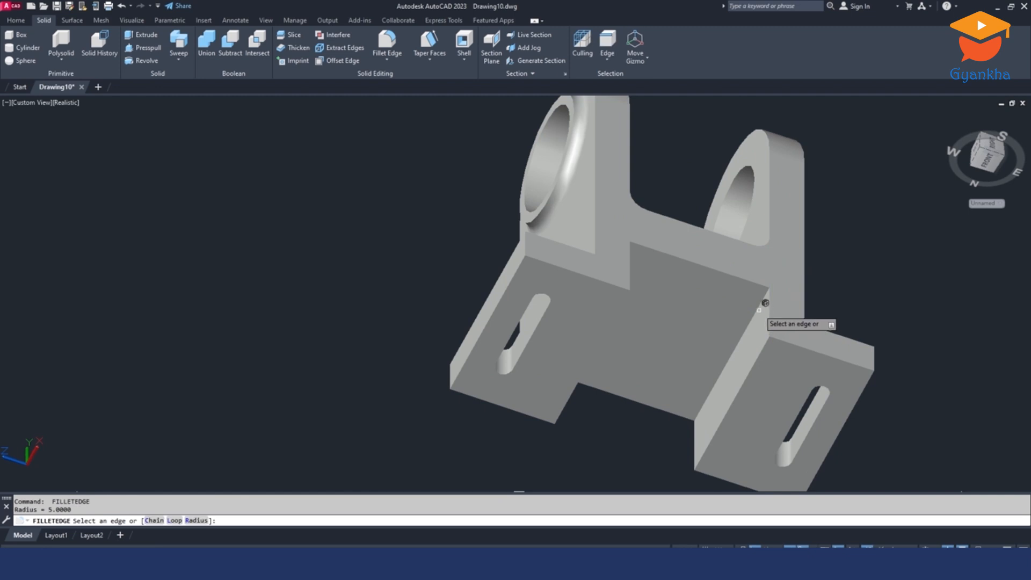
{"action": "left_click", "coordinate": [765, 300]}
{"action": "key", "text": "Return"}
Step: Fillet the opposite inner corner on the web's underside with radius 5
{"action": "middle_click_drag", "start_coordinate": [765, 300], "coordinate": [589, 332], "text": "shift"}
{"action": "key", "text": "Return"}
{"action": "key", "text": "Return"}
{"action": "left_click", "coordinate": [592, 331]}
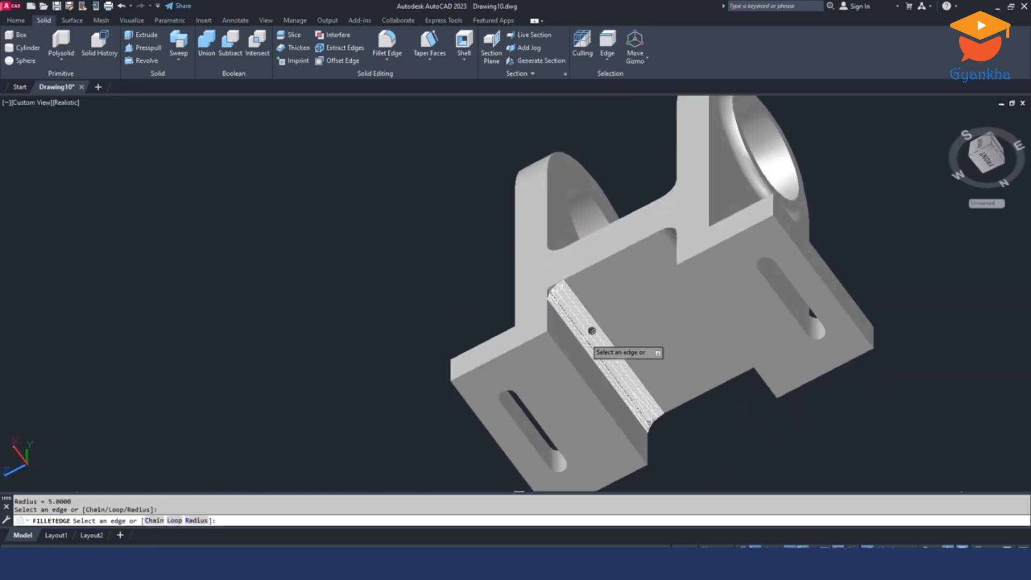
{"action": "key", "text": "Return"}
{"action": "scroll", "coordinate": [592, 331], "scroll_direction": "down", "scroll_amount": 4}
{"action": "middle_click_drag", "start_coordinate": [592, 331], "coordinate": [709, 453], "text": "shift"}
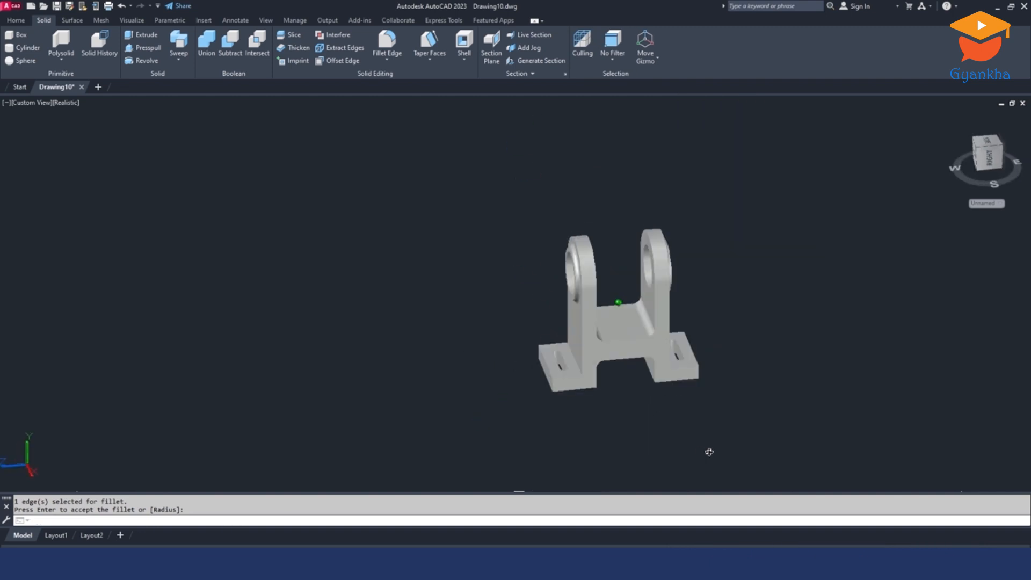
{"action": "key", "text": "Return"}
Step: Switch the model to the SE Isometric view
{"action": "left_click", "coordinate": [19, 21]}
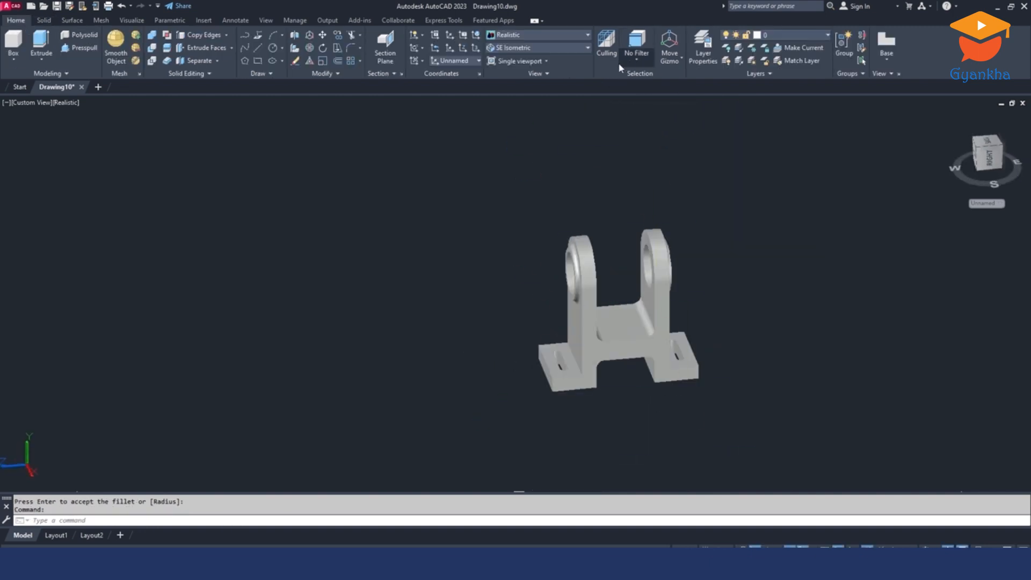
{"action": "left_click", "coordinate": [564, 48]}
{"action": "left_click", "coordinate": [552, 135]}
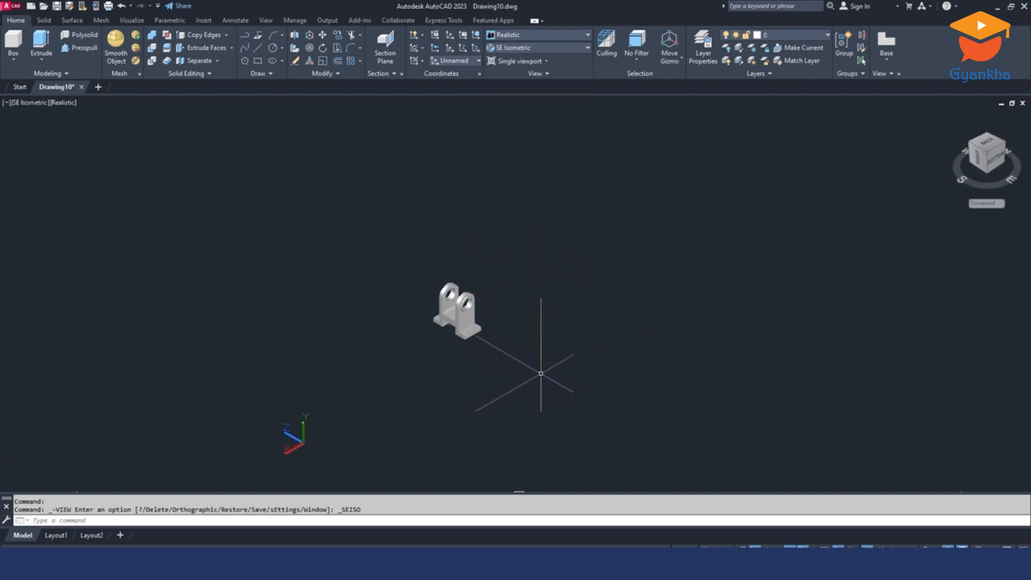
{"action": "middle_click_drag", "start_coordinate": [541, 373], "coordinate": [532, 330]}
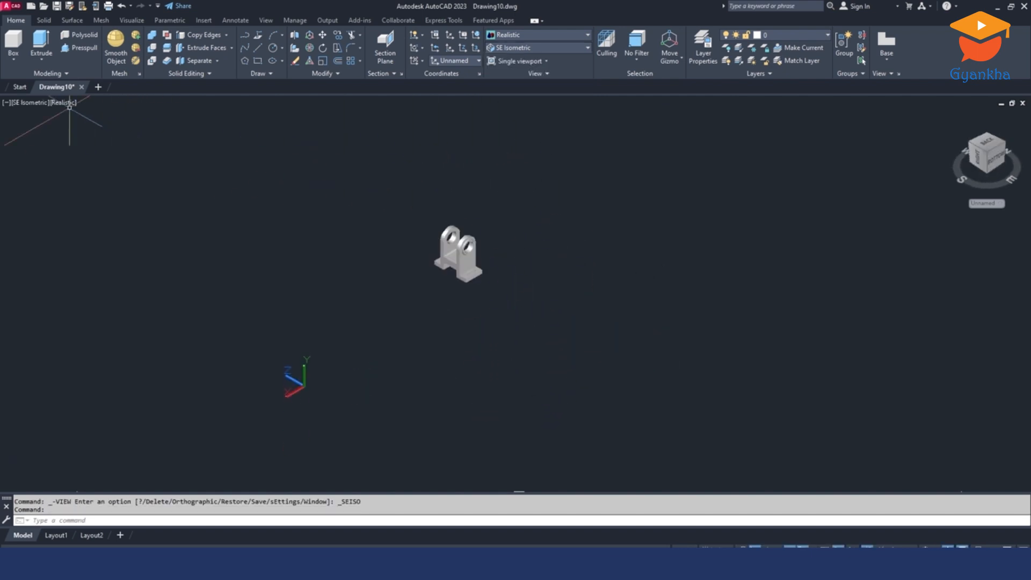
Step: Open Layout1 and place a 1:1 base view from model space above the ELEVATION VIEW label
{"action": "left_click", "coordinate": [55, 535]}
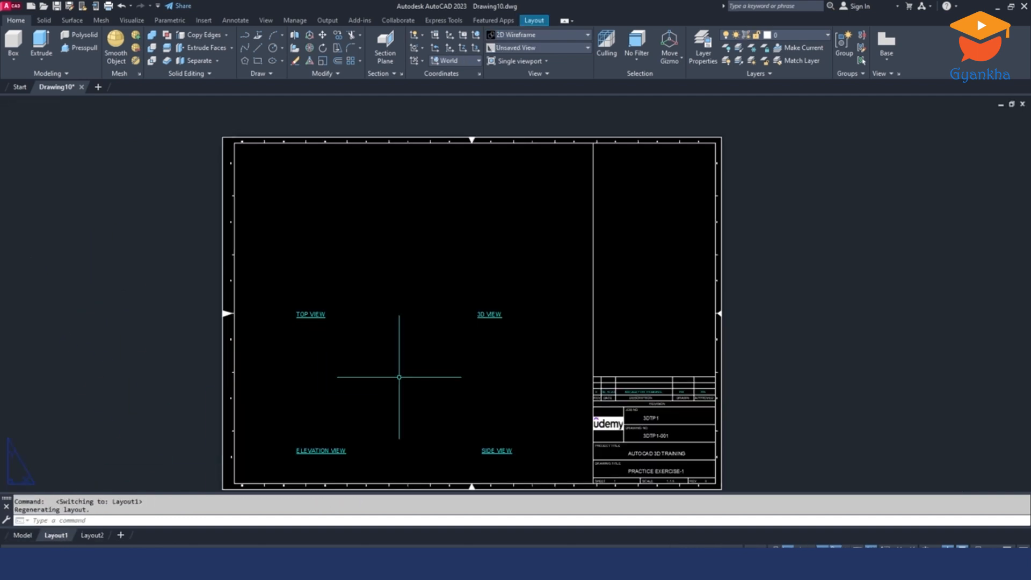
{"action": "left_click", "coordinate": [531, 21]}
{"action": "left_click", "coordinate": [156, 58]}
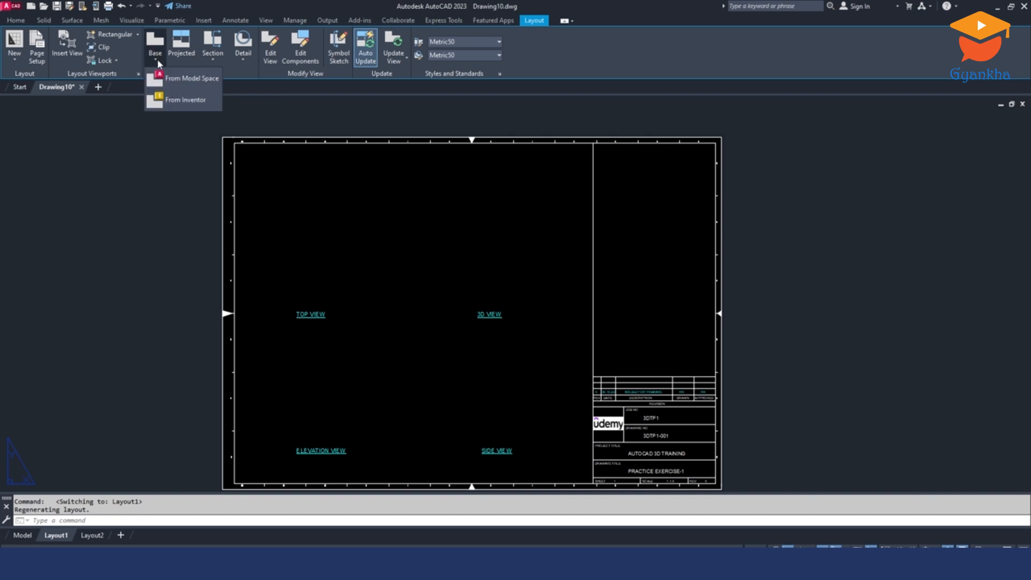
{"action": "left_click", "coordinate": [181, 79]}
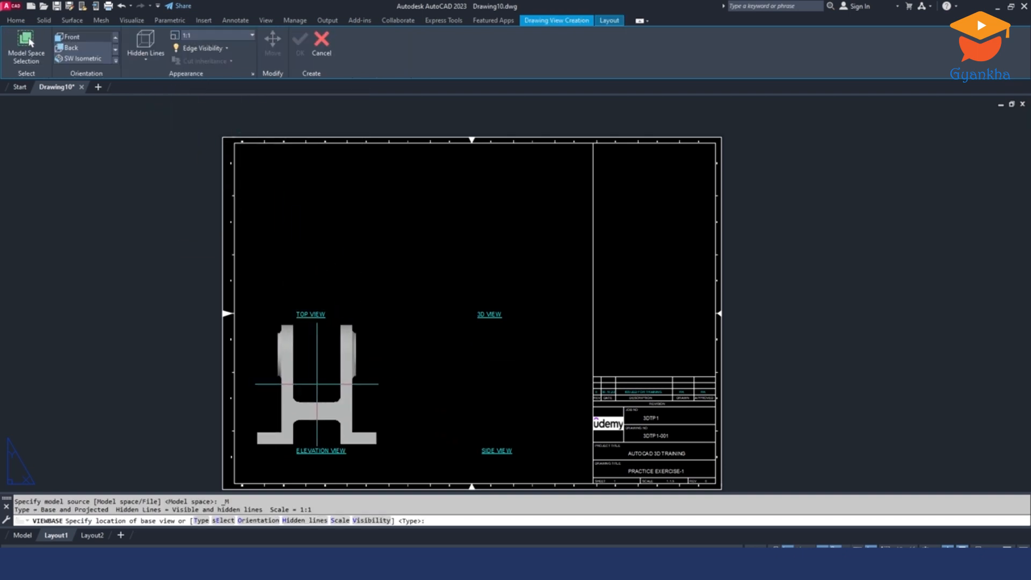
{"action": "left_click", "coordinate": [317, 384]}
{"action": "key", "text": "Return"}
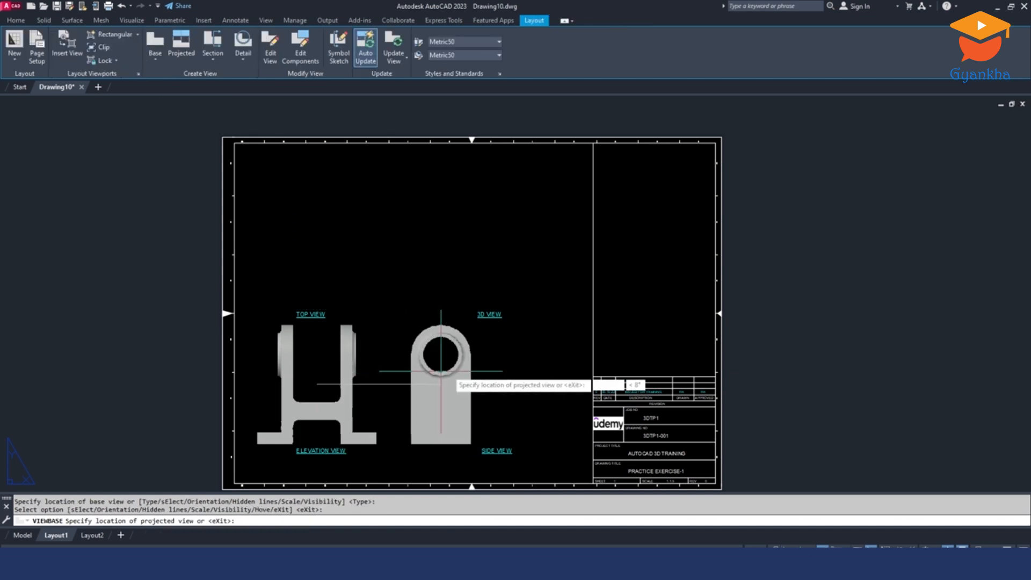
Step: Place the projected side, top and isometric views above their matching labels on the sheet
{"action": "left_click", "coordinate": [498, 364]}
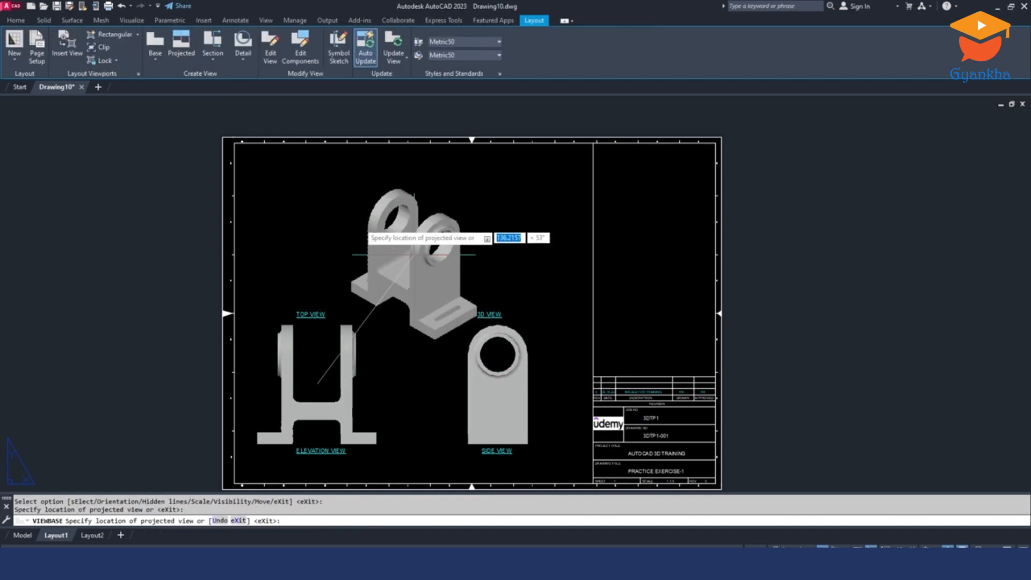
{"action": "left_click", "coordinate": [324, 218]}
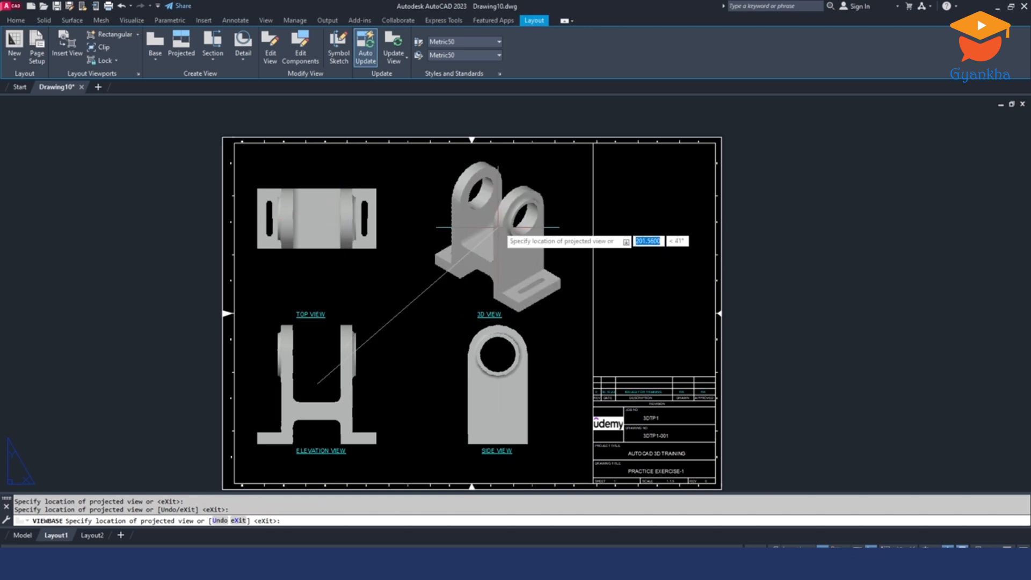
{"action": "left_click", "coordinate": [490, 222]}
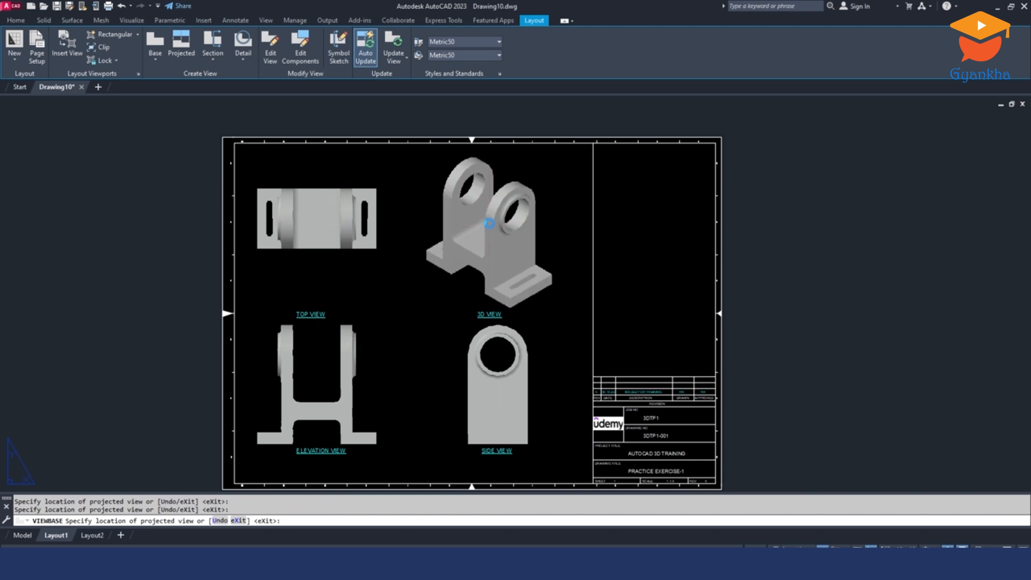
{"action": "key", "text": "Return"}
Step: Edit the isometric view's appearance to Shaded with visible lines
{"action": "left_click", "coordinate": [489, 222]}
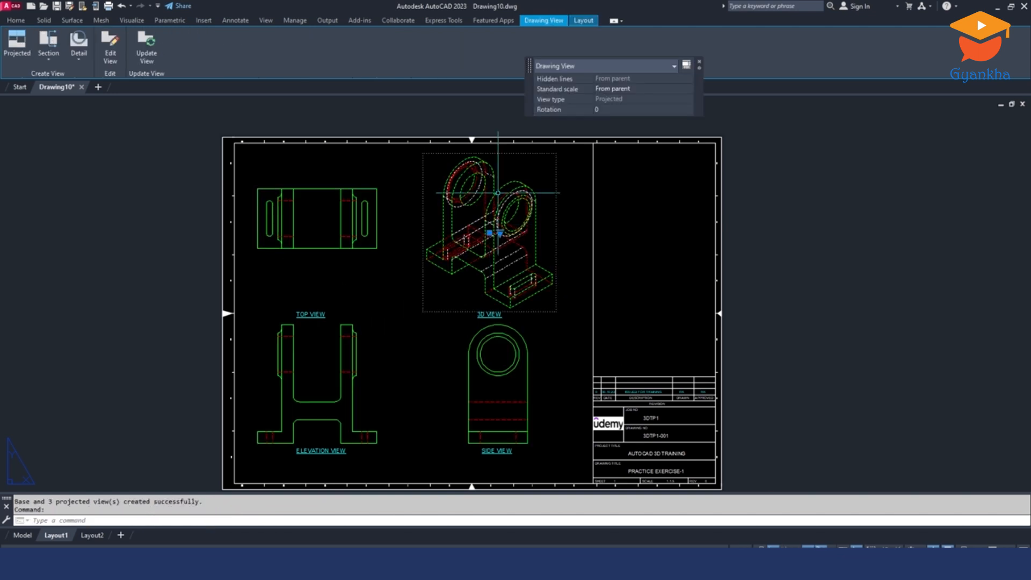
{"action": "left_click", "coordinate": [110, 53]}
{"action": "left_click", "coordinate": [72, 57]}
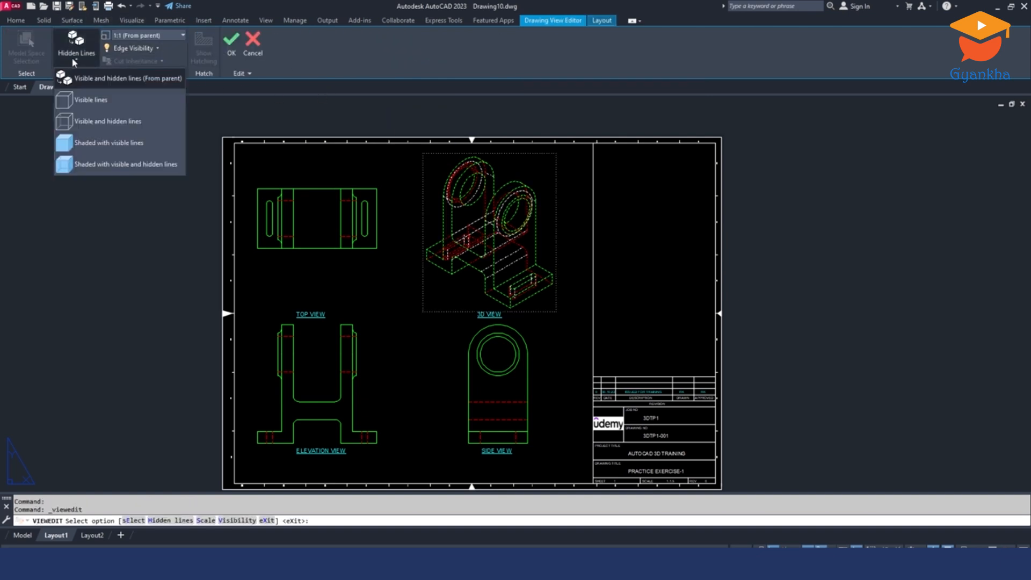
{"action": "left_click", "coordinate": [92, 145]}
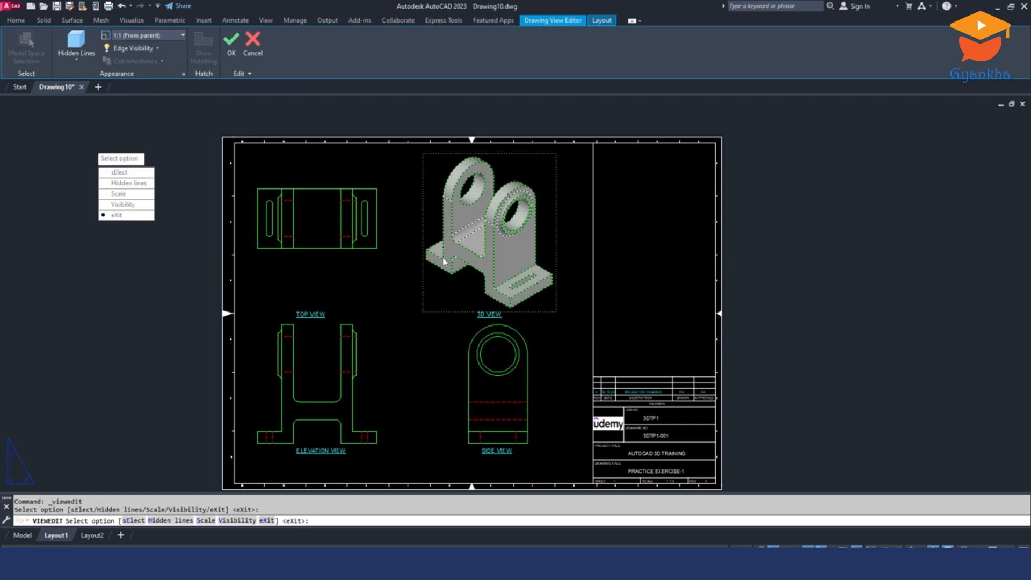
Step: Turn off the display of tangent edges in the isometric view and finish editing it
{"action": "left_click", "coordinate": [123, 204]}
{"action": "left_click", "coordinate": [139, 186]}
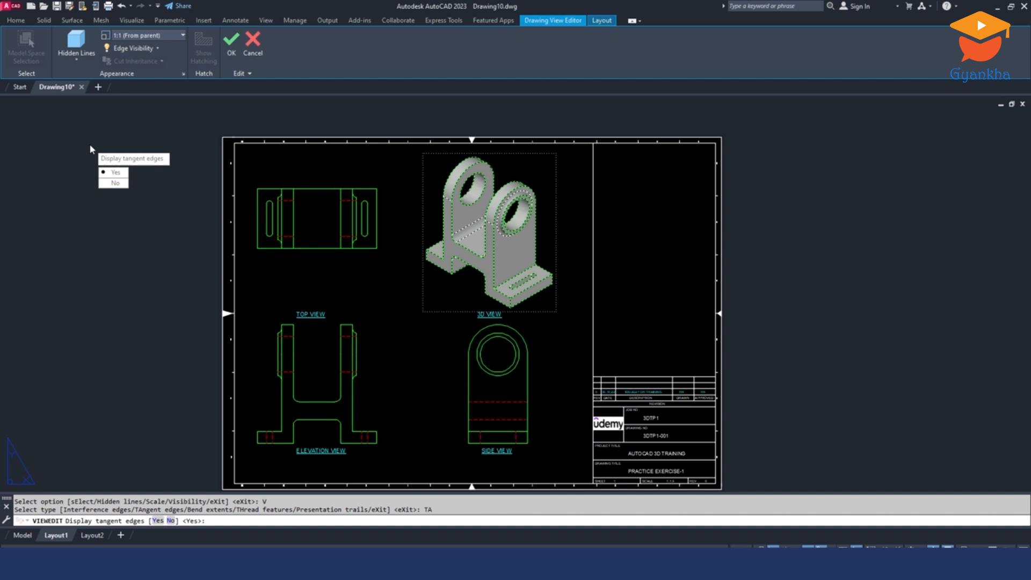
{"action": "left_click", "coordinate": [115, 183]}
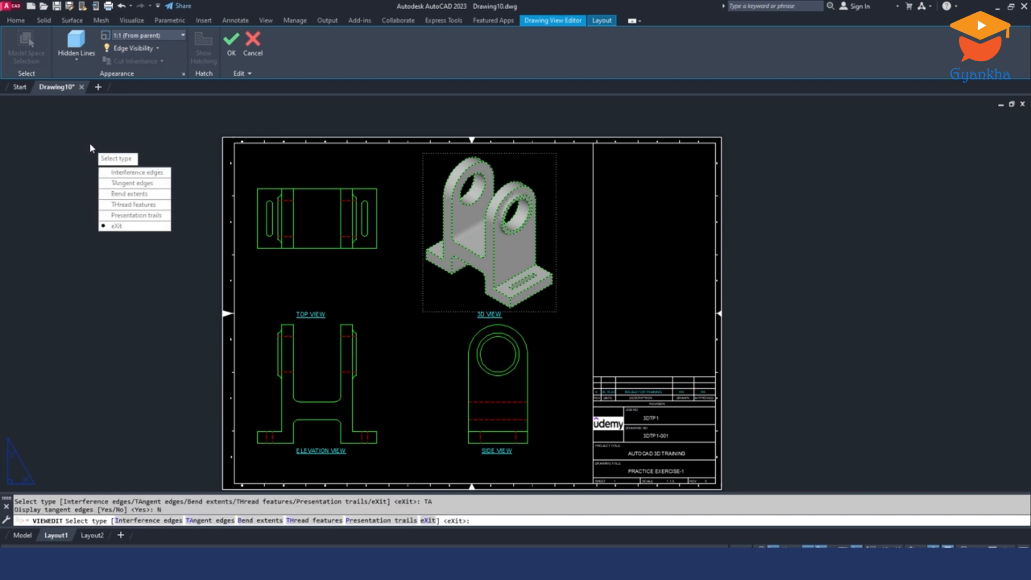
{"action": "key", "text": "Return"}
{"action": "key", "text": "Return"}
Step: Check the sheet scale in the reference PDF's title block against the elevation view's scale setting
{"action": "scroll", "coordinate": [423, 272], "scroll_direction": "up", "scroll_amount": 2}
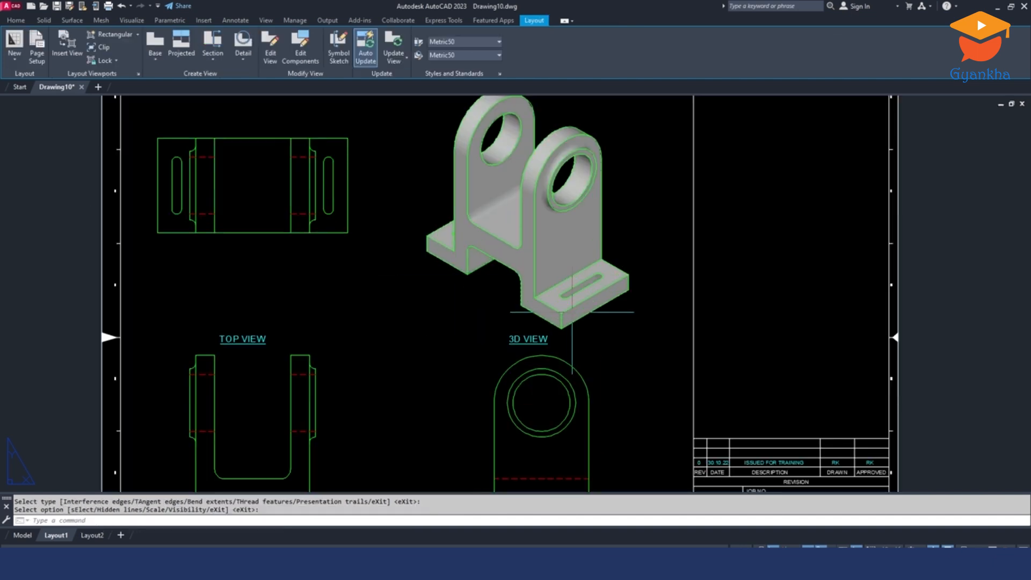
{"action": "scroll", "coordinate": [553, 199], "scroll_direction": "down", "scroll_amount": 3}
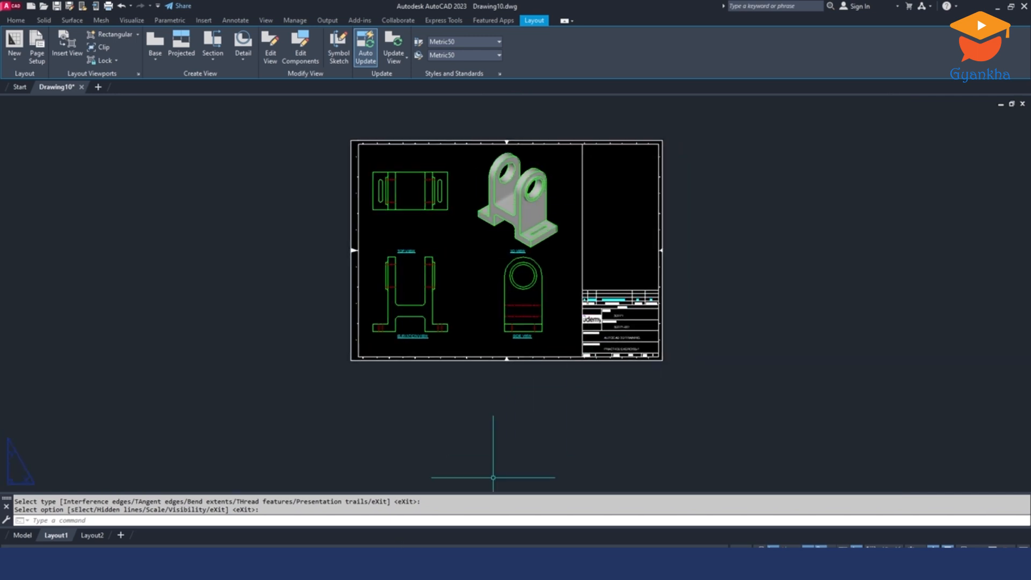
{"action": "left_click", "coordinate": [502, 563]}
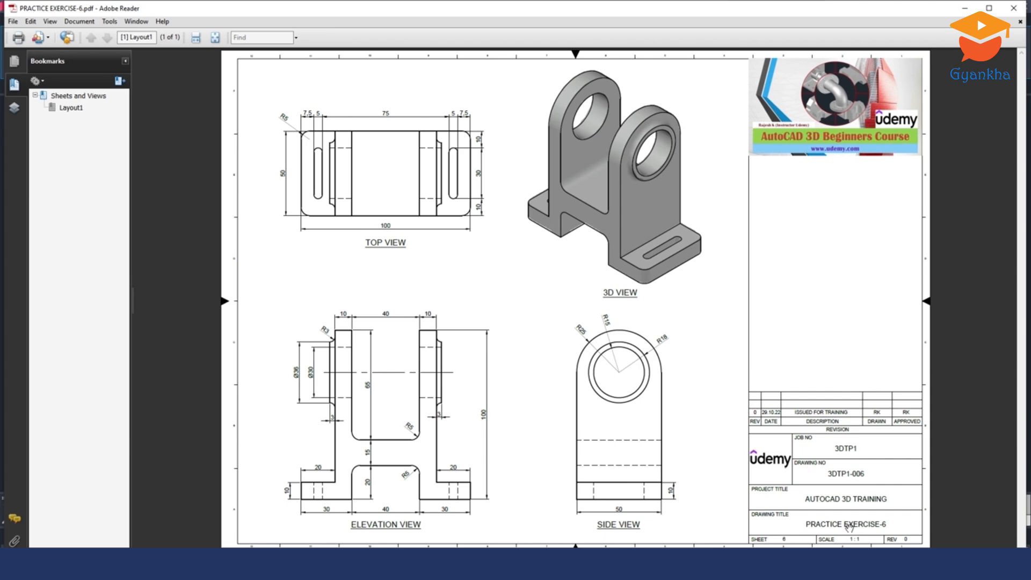
{"action": "left_click", "coordinate": [502, 563]}
{"action": "scroll", "coordinate": [477, 274], "scroll_direction": "up", "scroll_amount": 1}
{"action": "left_click", "coordinate": [499, 258]}
{"action": "left_click", "coordinate": [413, 286]}
{"action": "left_click", "coordinate": [413, 286]}
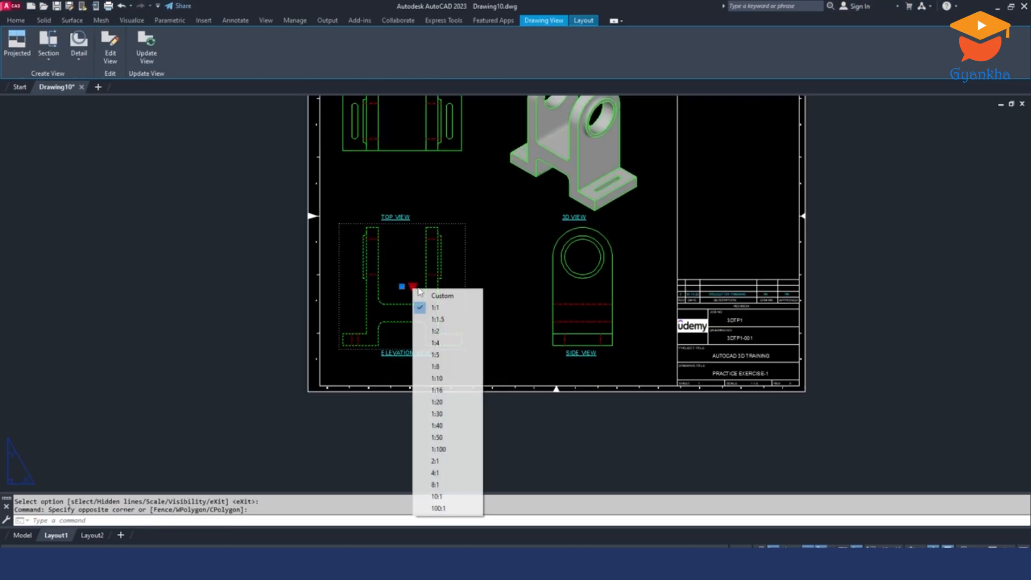
{"action": "key", "text": "Escape"}
{"action": "key", "text": "Escape"}
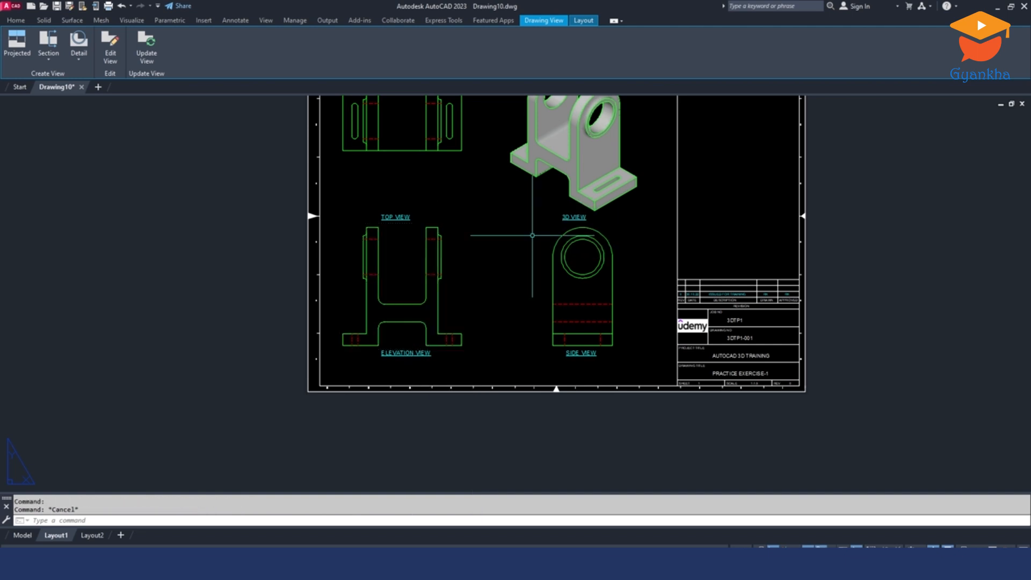
{"action": "key", "text": "Escape"}
{"action": "scroll", "coordinate": [461, 244], "scroll_direction": "up", "scroll_amount": 2}
{"action": "middle_click_drag", "start_coordinate": [610, 272], "coordinate": [511, 357]}
{"action": "scroll", "coordinate": [510, 357], "scroll_direction": "down", "scroll_amount": 2}
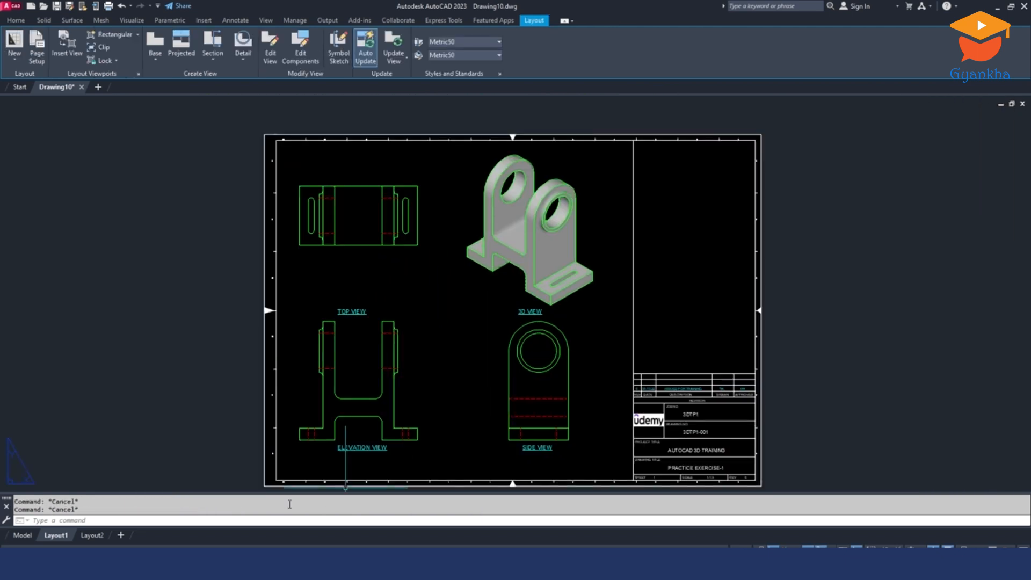
Step: Make Center the current layer and add a center mark to the outer arc of the side view
{"action": "left_click", "coordinate": [328, 563]}
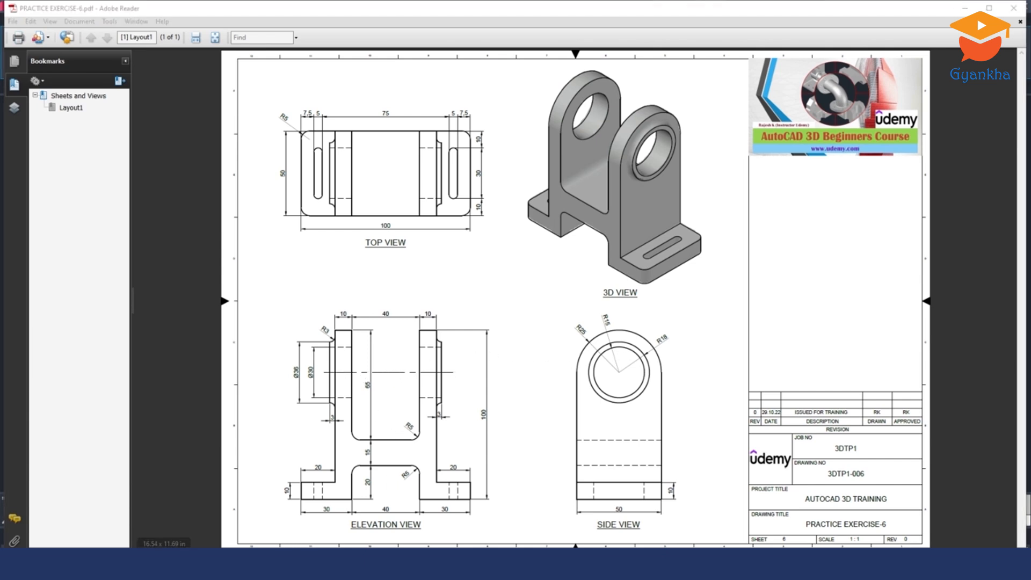
{"action": "left_click", "coordinate": [297, 561]}
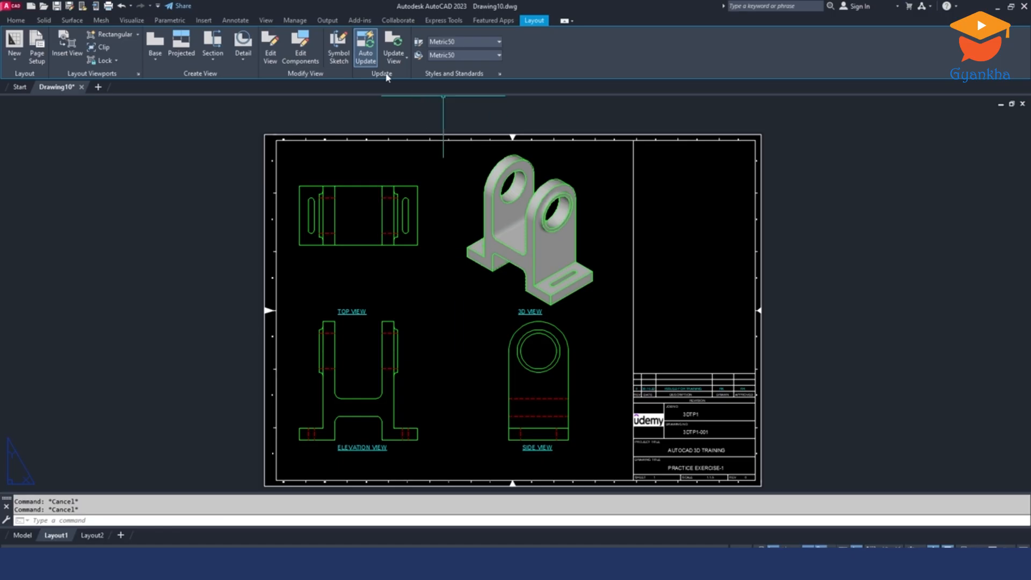
{"action": "left_click", "coordinate": [24, 22]}
{"action": "left_click", "coordinate": [795, 35]}
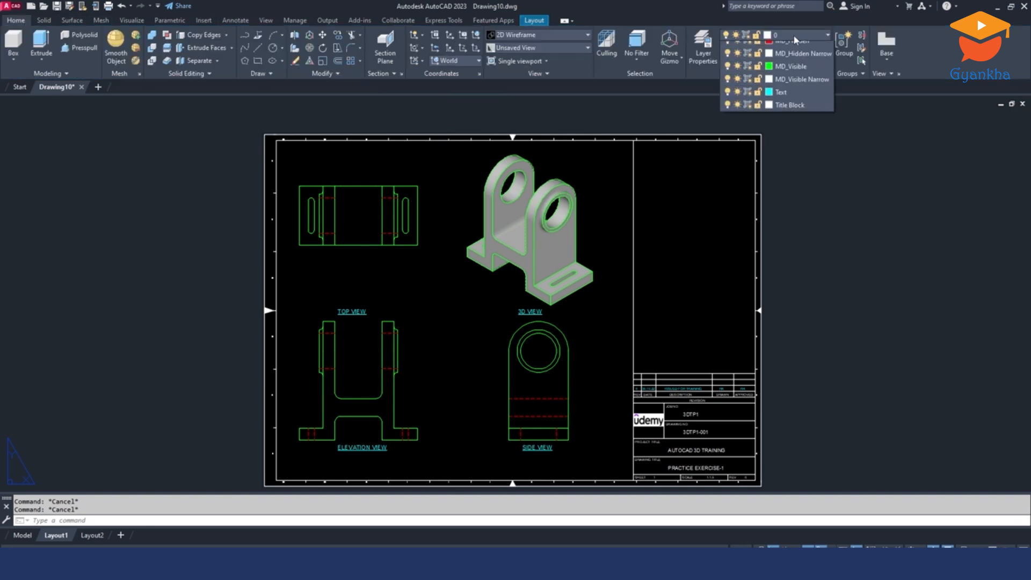
{"action": "left_click", "coordinate": [784, 58]}
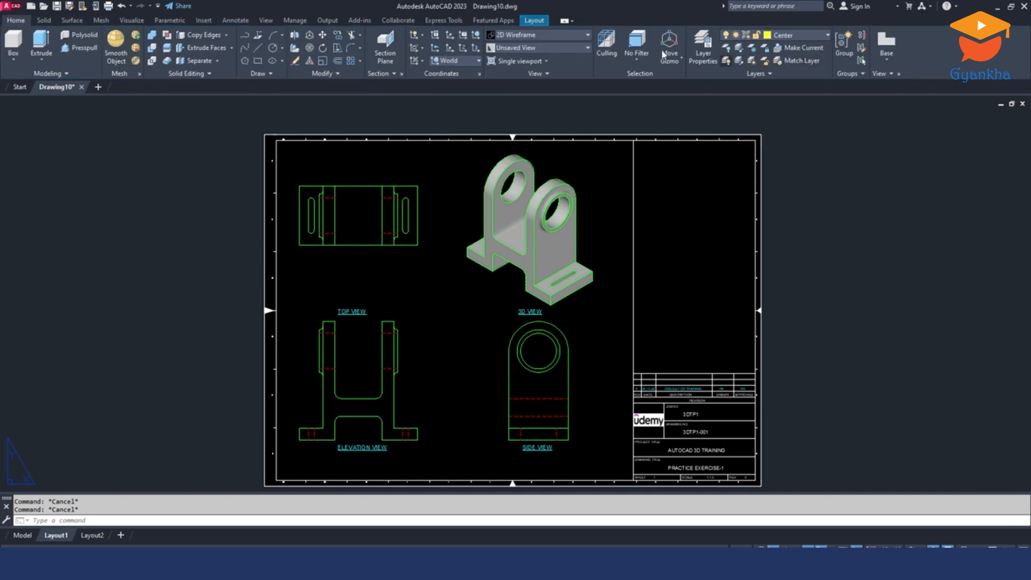
{"action": "left_click", "coordinate": [236, 21]}
{"action": "left_click", "coordinate": [363, 45]}
{"action": "scroll", "coordinate": [560, 328], "scroll_direction": "up", "scroll_amount": 2}
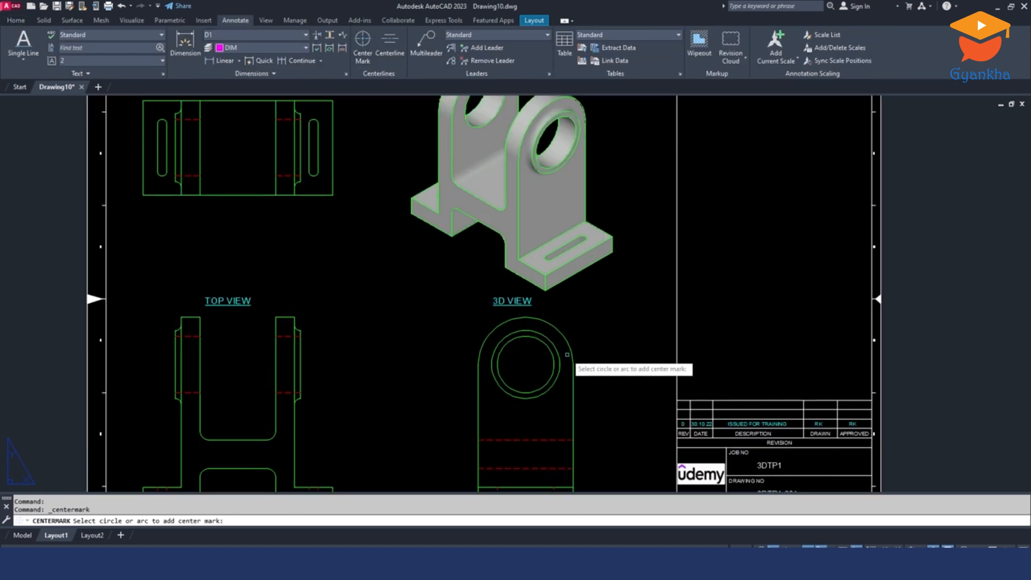
{"action": "scroll", "coordinate": [568, 355], "scroll_direction": "up", "scroll_amount": 2}
{"action": "left_click", "coordinate": [555, 318]}
{"action": "middle_click_drag", "start_coordinate": [222, 328], "coordinate": [489, 290]}
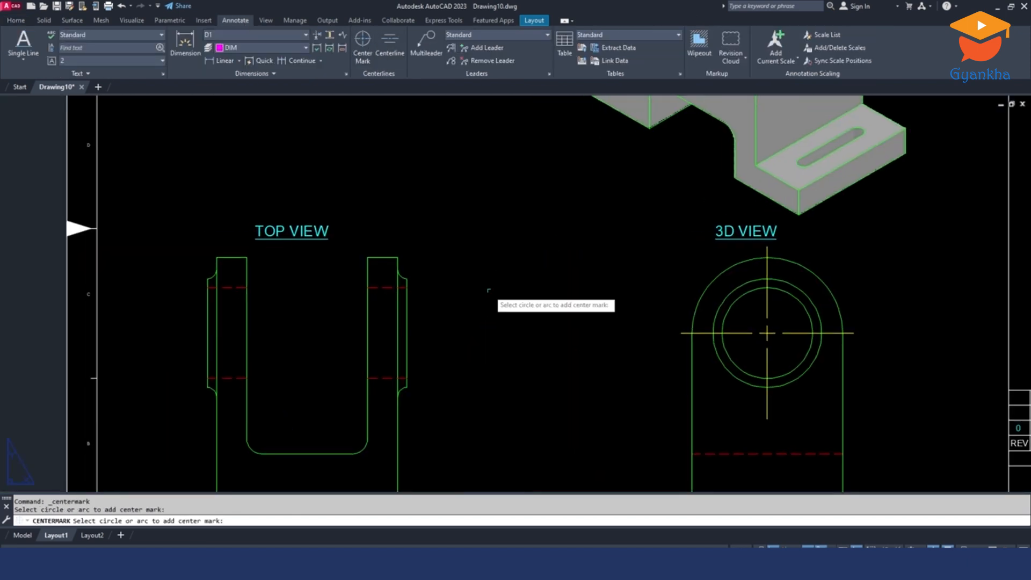
Step: Add a centerline between the two hidden bore lines of the right upright in the elevation view
{"action": "left_click", "coordinate": [389, 46]}
{"action": "left_click", "coordinate": [370, 289]}
{"action": "left_click", "coordinate": [389, 378]}
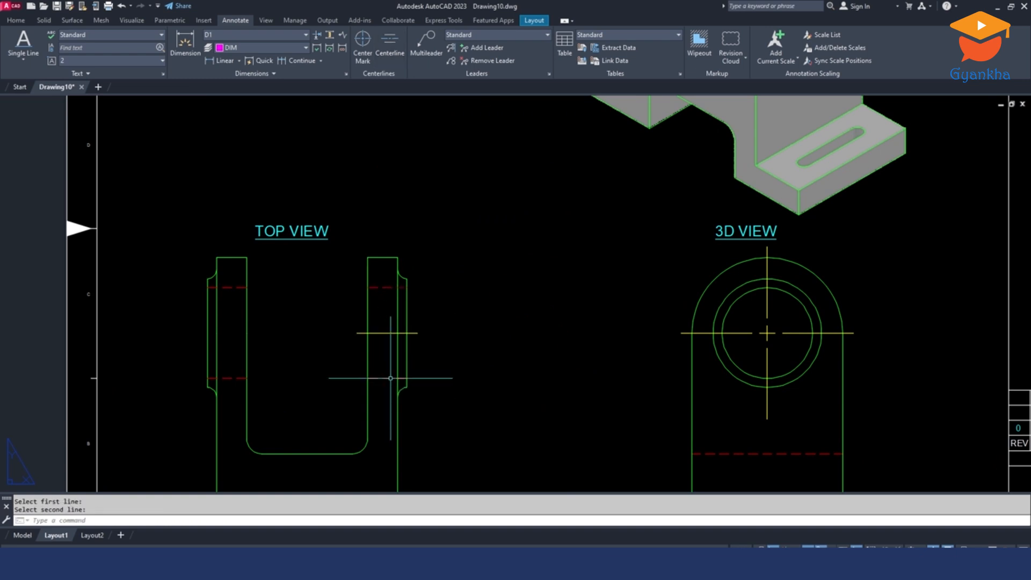
{"action": "key", "text": "Escape"}
{"action": "key", "text": "Escape"}
Step: Stretch the elevation view's bore centerline across the gap to just past the left boss
{"action": "left_click", "coordinate": [376, 333]}
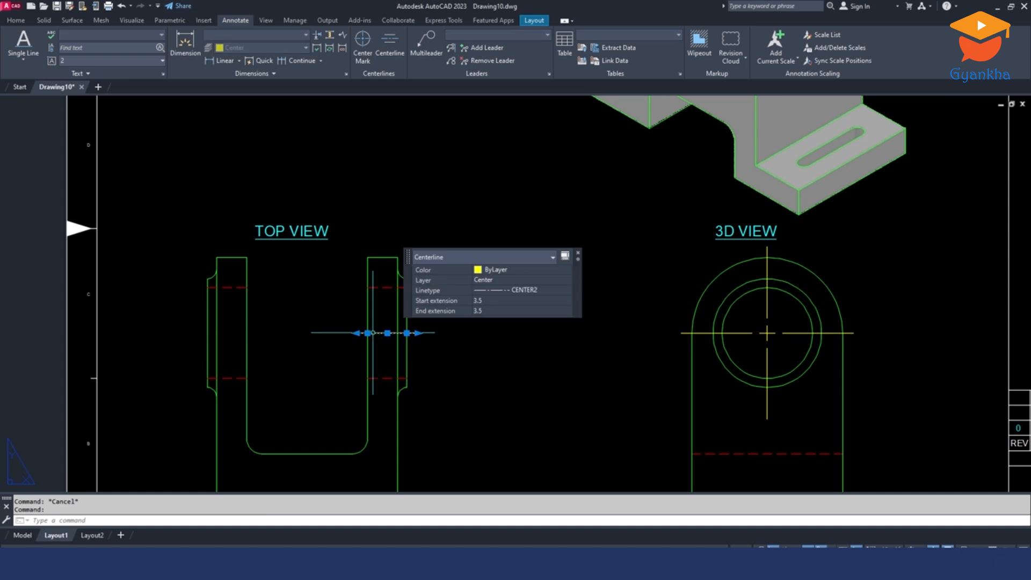
{"action": "left_click", "coordinate": [369, 333]}
{"action": "key", "text": "Escape"}
{"action": "key", "text": "Escape"}
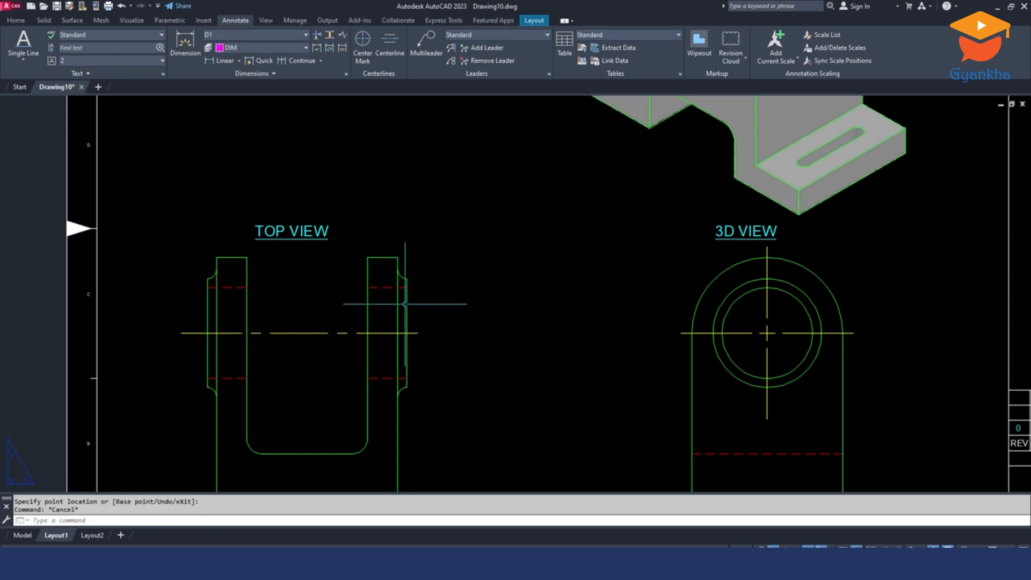
Step: Switch to the Practice Exercise-6 PDF and examine the dimensions on the elevation and side views
{"action": "scroll", "coordinate": [432, 285], "scroll_direction": "down", "scroll_amount": 4}
{"action": "left_click", "coordinate": [296, 561]}
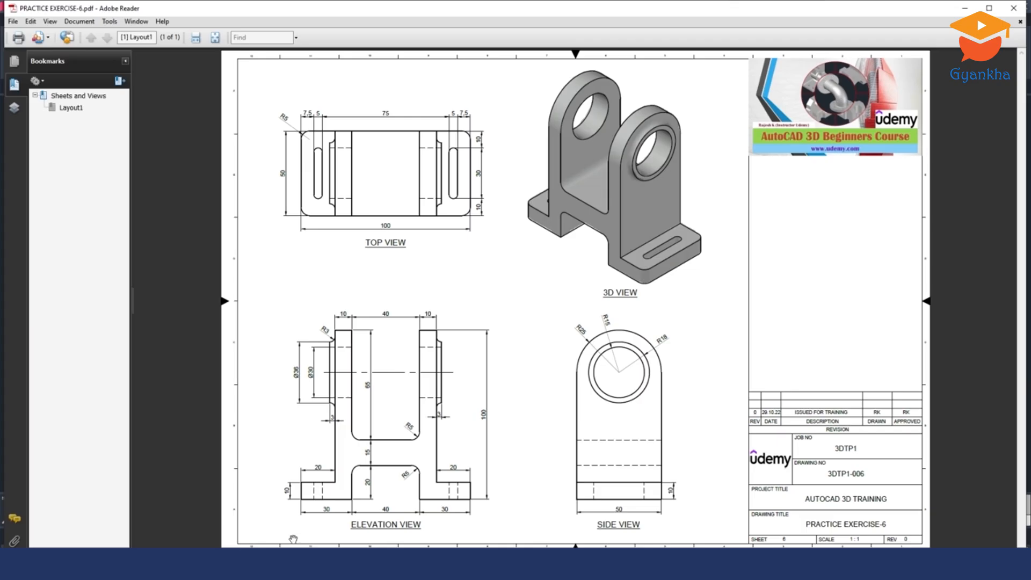
{"action": "scroll", "coordinate": [304, 383], "scroll_direction": "up", "scroll_amount": 1, "text": "ctrl"}
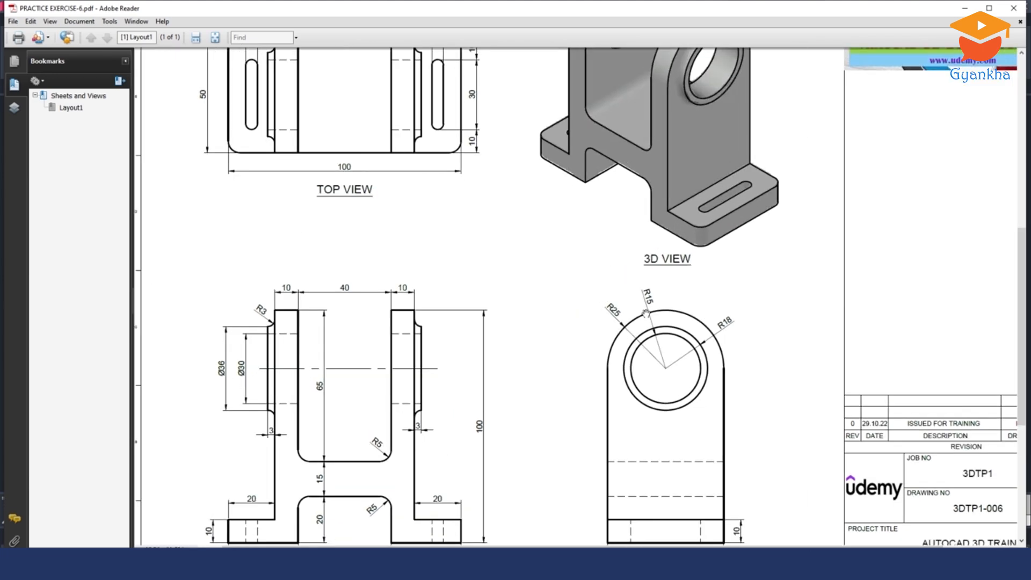
{"action": "scroll", "coordinate": [487, 232], "scroll_direction": "down", "scroll_amount": 1, "text": "ctrl"}
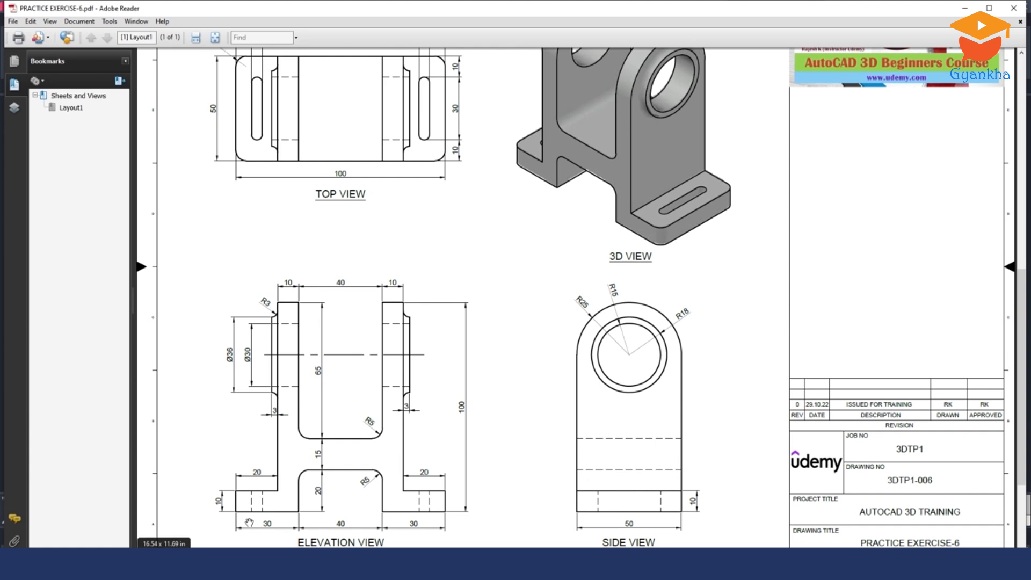
{"action": "scroll", "coordinate": [457, 426], "scroll_direction": "down", "scroll_amount": 1, "text": "ctrl"}
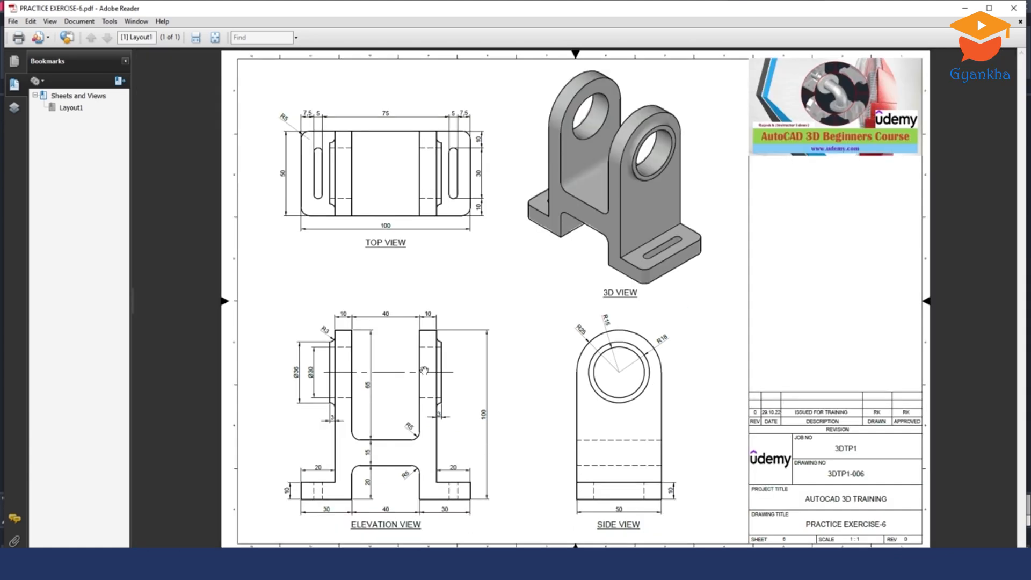